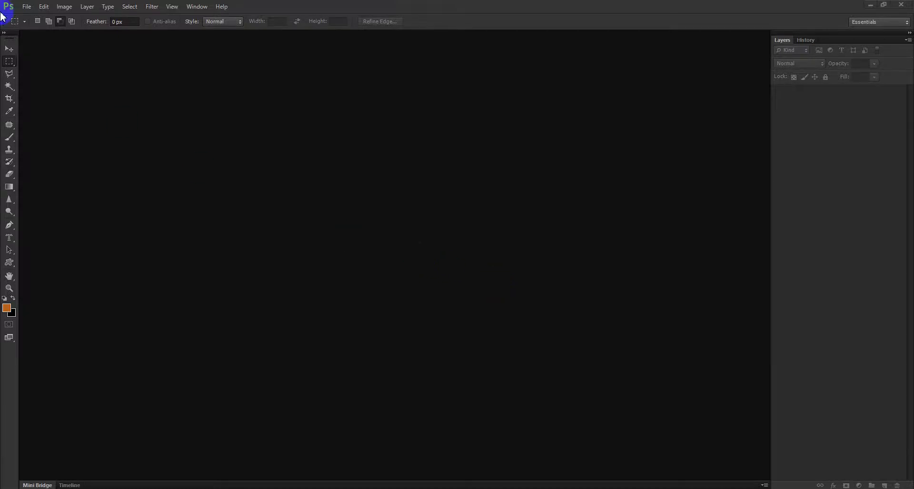
# - Open the VIT-DIFFUSE Donald Duck image from the Desktop via File > Open
pyautogui.click(28, 10)
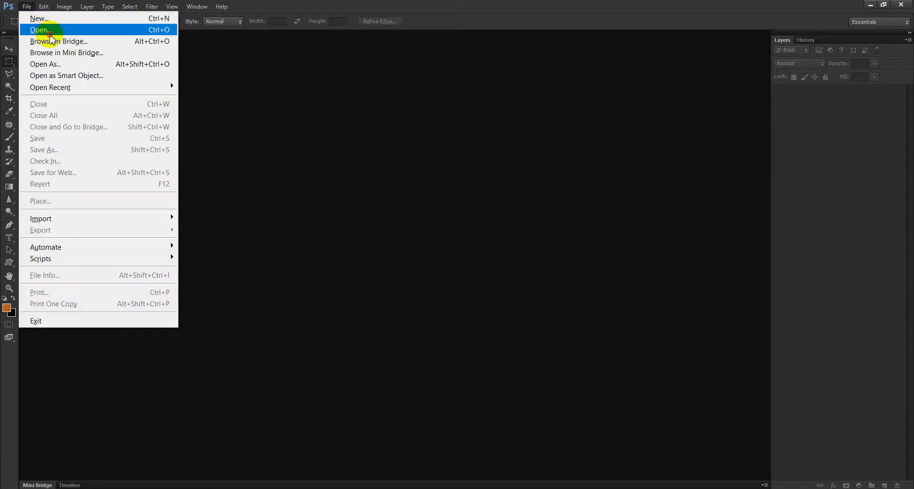
pyautogui.click(45, 27)
pyautogui.click(184, 126)
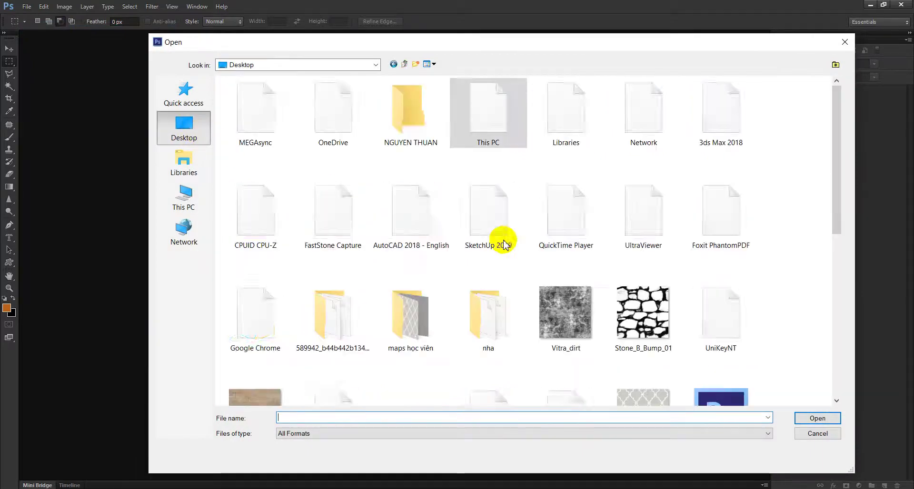
pyautogui.scroll(-10, 727, 281)
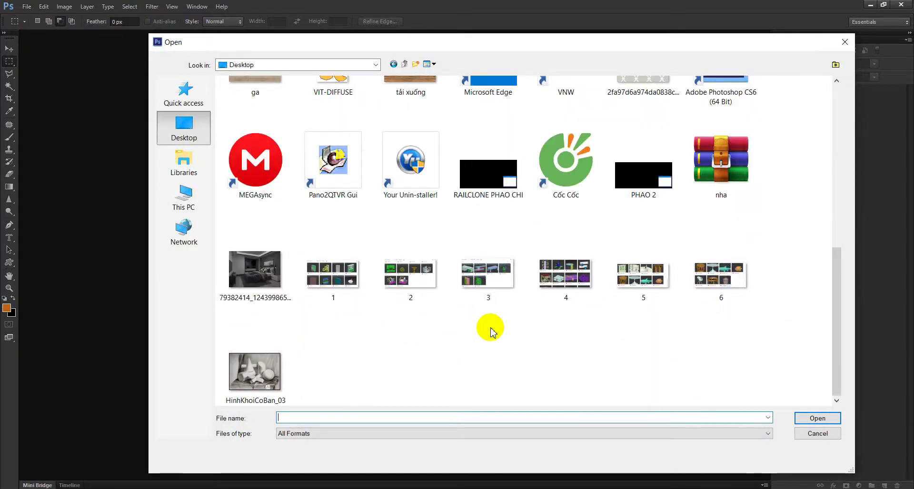
pyautogui.scroll(8, 489, 328)
pyautogui.scroll(1, 493, 334)
pyautogui.scroll(-3, 493, 334)
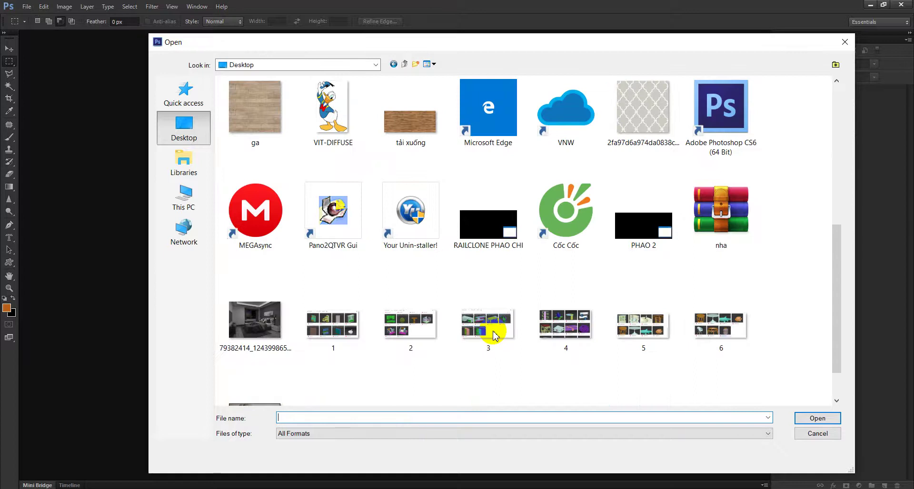
pyautogui.click(334, 122)
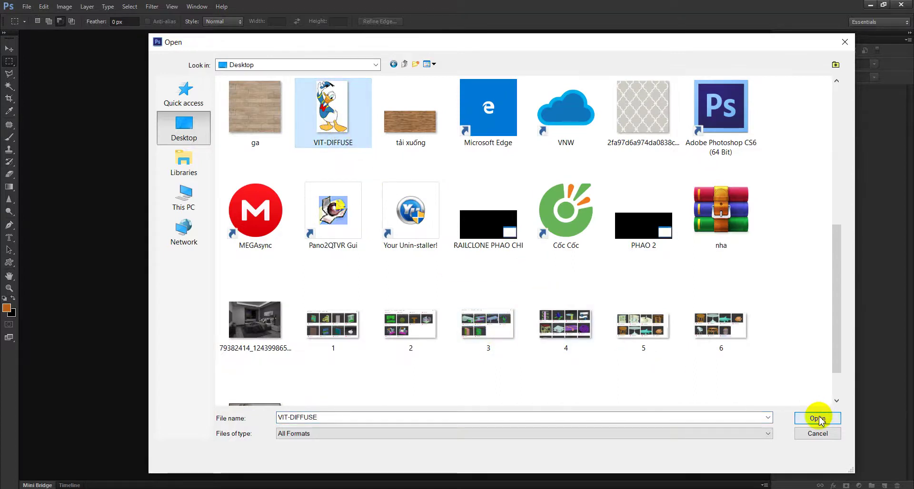
pyautogui.click(818, 418)
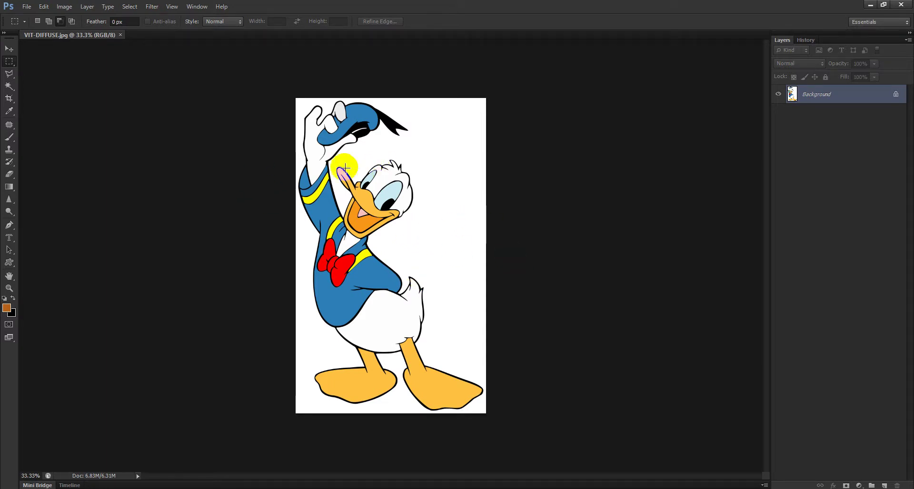
pyautogui.click(120, 35)
pyautogui.moveTo(71, 42); pyautogui.dragTo(857, 460)
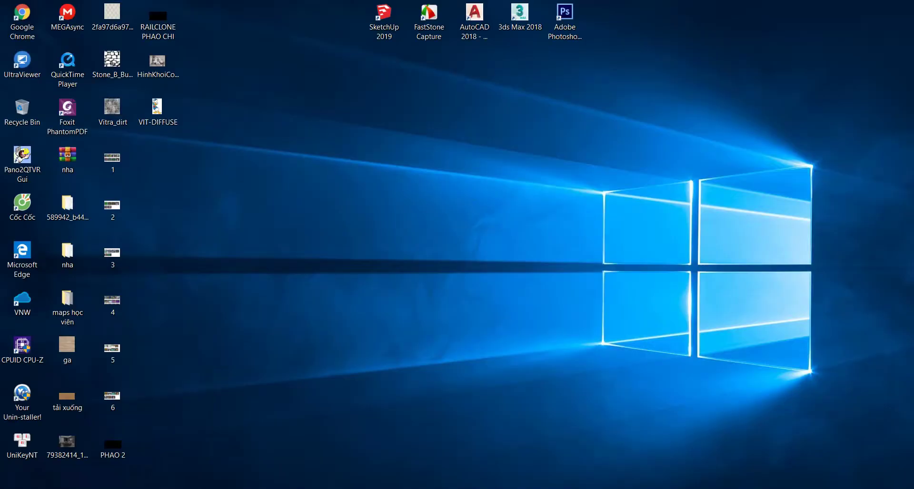
pyautogui.click(160, 119)
pyautogui.rightClick(160, 118)
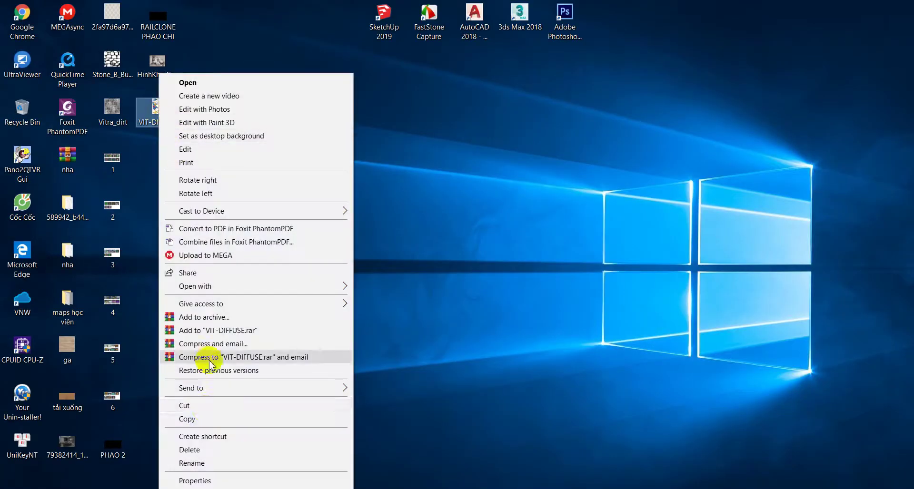
pyautogui.click(209, 476)
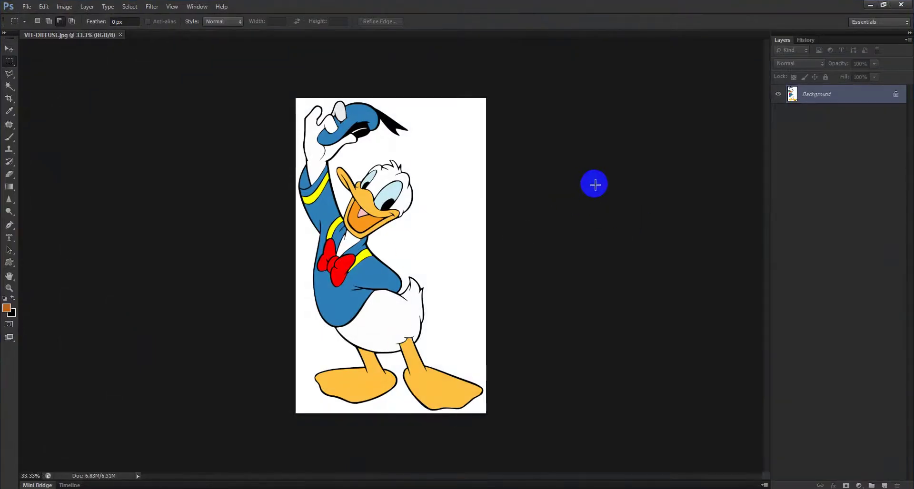
# - Try the Magic Wand on the white background, then clear that selection
pyautogui.click(8, 87)
pyautogui.click(307, 210)
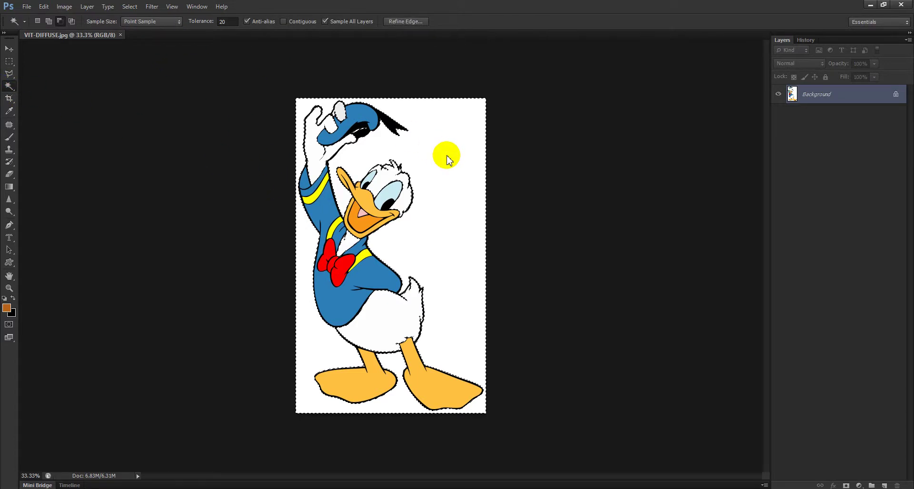
pyautogui.keyDown('alt'); pyautogui.scroll(5, 393, 200); pyautogui.keyUp('alt')
pyautogui.keyDown('alt'); pyautogui.scroll(-2, 396, 184); pyautogui.keyUp('alt')
pyautogui.keyDown('alt'); pyautogui.scroll(-2, 388, 195); pyautogui.keyUp('alt')
pyautogui.keyDown('alt'); pyautogui.scroll(3, 378, 204); pyautogui.keyUp('alt')
pyautogui.keyDown('alt'); pyautogui.scroll(-2, 378, 214); pyautogui.keyUp('alt')
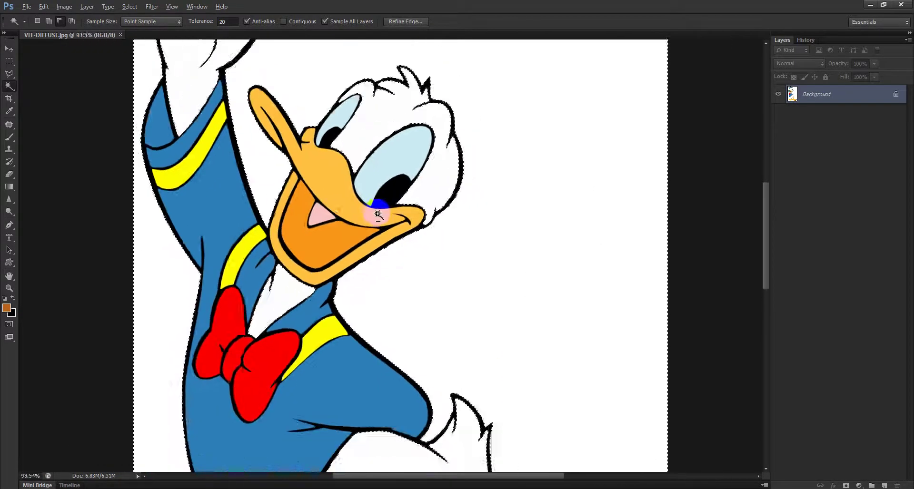
pyautogui.keyDown('alt'); pyautogui.scroll(-1, 378, 214); pyautogui.keyUp('alt')
pyautogui.hotkey('ctrl', 'd')
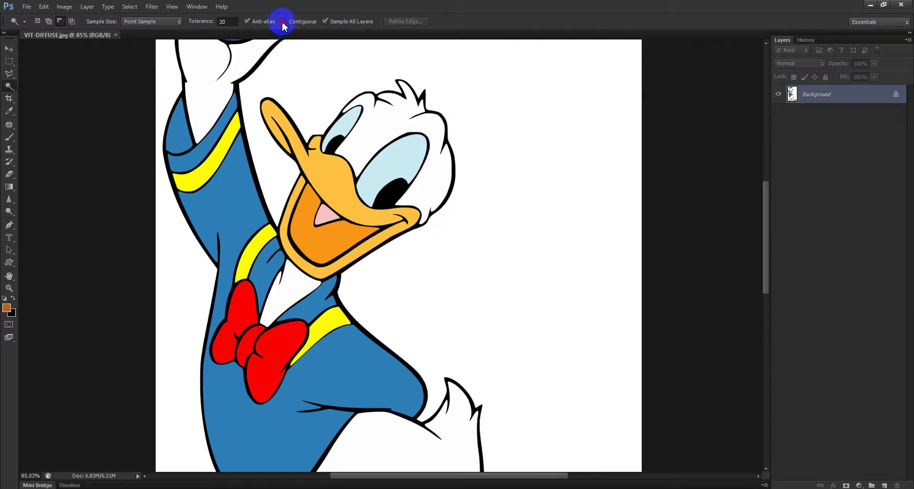
# - Turn on Contiguous and select the white background around Donald
pyautogui.click(282, 22)
pyautogui.click(571, 157)
pyautogui.keyDown('alt'); pyautogui.scroll(-5, 507, 195); pyautogui.keyUp('alt')
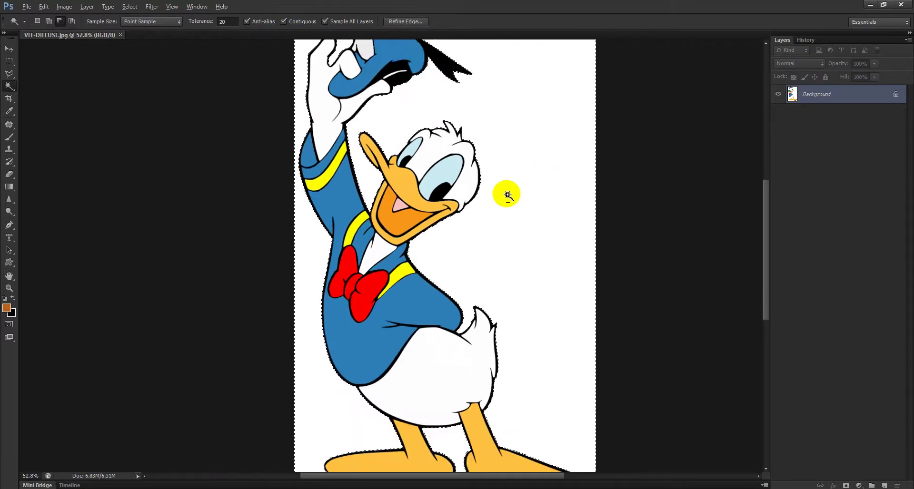
pyautogui.keyDown('alt'); pyautogui.scroll(-2, 507, 195); pyautogui.keyUp('alt')
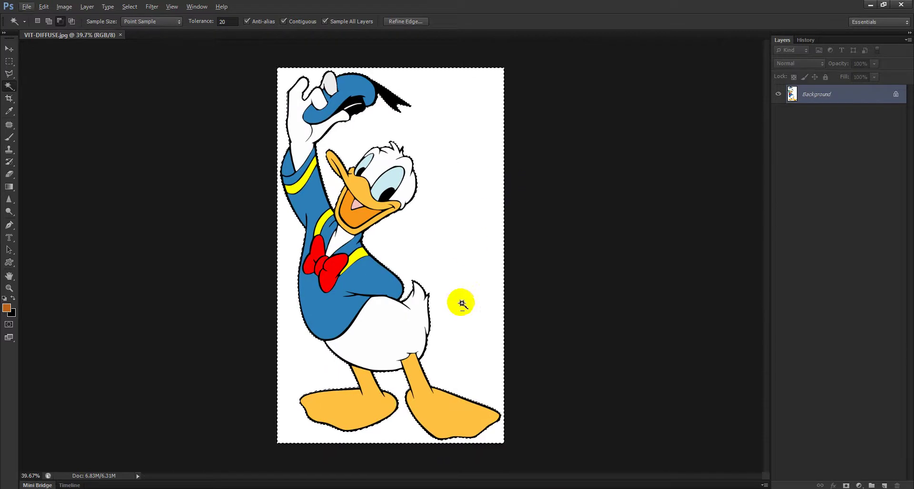
pyautogui.keyDown('alt'); pyautogui.scroll(1, 418, 377); pyautogui.keyUp('alt')
pyautogui.keyDown('alt'); pyautogui.scroll(8, 428, 371); pyautogui.keyUp('alt')
pyautogui.keyDown('alt'); pyautogui.scroll(6, 442, 314); pyautogui.keyUp('alt')
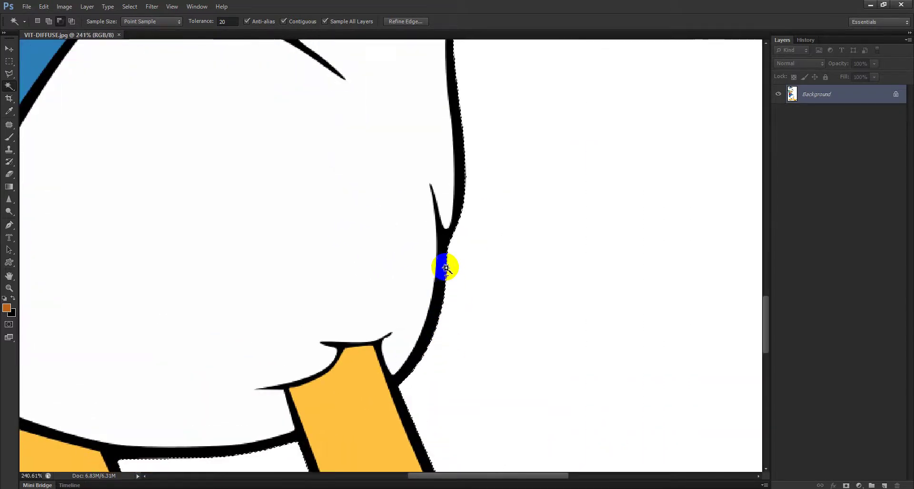
pyautogui.keyDown('alt'); pyautogui.scroll(-9, 445, 267); pyautogui.keyUp('alt')
pyautogui.keyDown('alt'); pyautogui.scroll(-3, 444, 297); pyautogui.keyUp('alt')
pyautogui.keyDown('alt'); pyautogui.scroll(2, 457, 285); pyautogui.keyUp('alt')
pyautogui.keyDown('alt'); pyautogui.scroll(2, 469, 275); pyautogui.keyUp('alt')
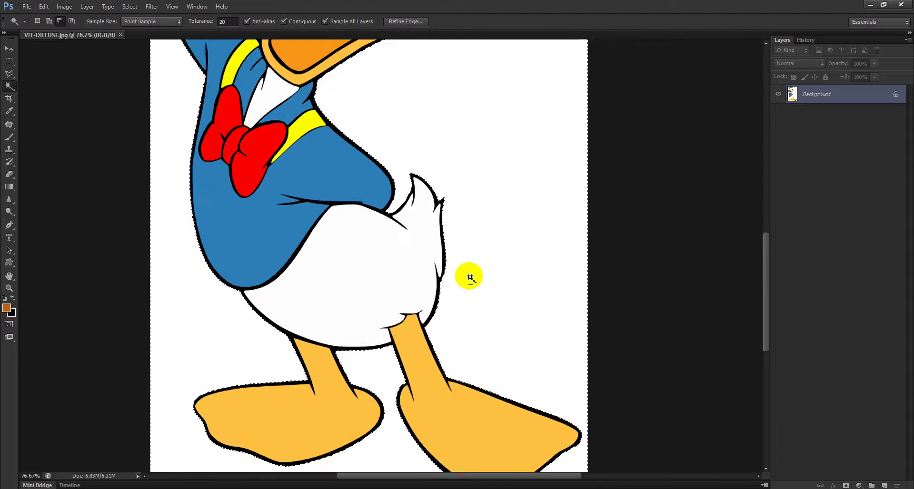
pyautogui.keyDown('alt'); pyautogui.scroll(1, 196, 300); pyautogui.keyUp('alt')
pyautogui.keyDown('alt'); pyautogui.scroll(-2, 213, 302); pyautogui.keyUp('alt')
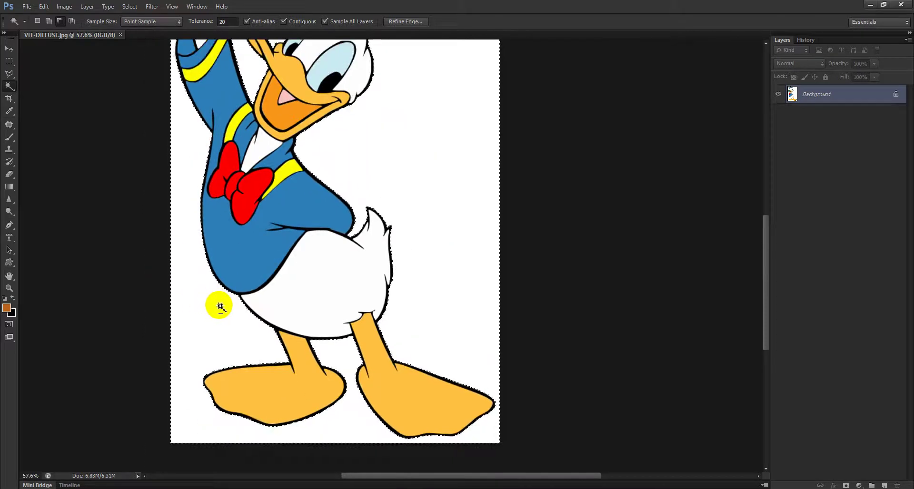
pyautogui.keyDown('alt'); pyautogui.scroll(-1, 220, 307); pyautogui.keyUp('alt')
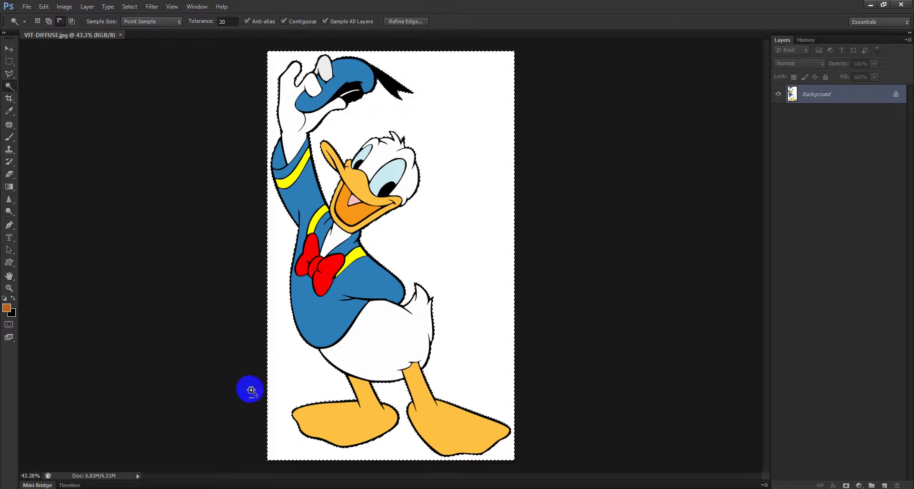
# - Invert the selection onto Donald with Ctrl+Shift+I, then reselect the white background
pyautogui.click(477, 250)
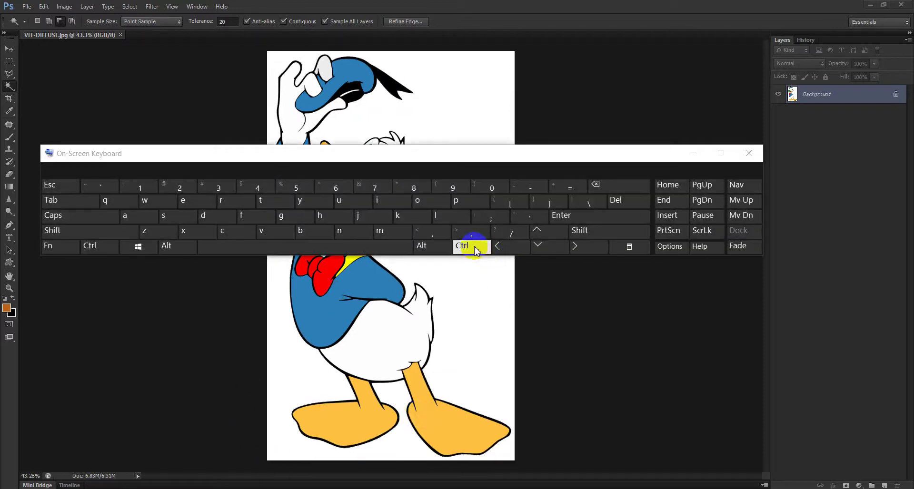
pyautogui.click(99, 234)
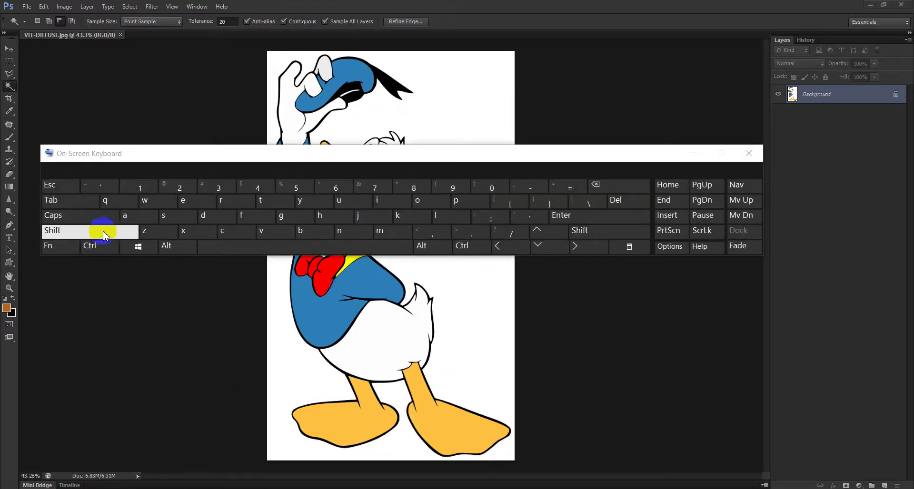
pyautogui.click(376, 205)
pyautogui.click(436, 248)
pyautogui.click(469, 247)
pyautogui.click(590, 236)
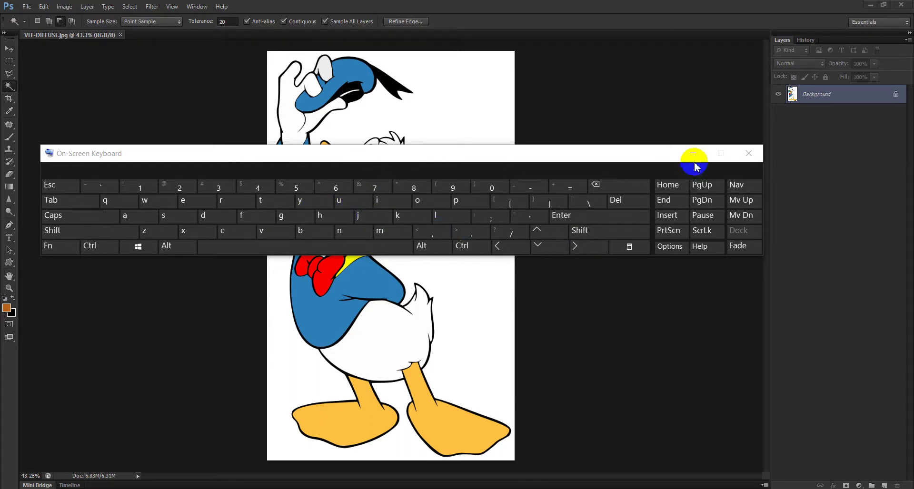
pyautogui.click(694, 162)
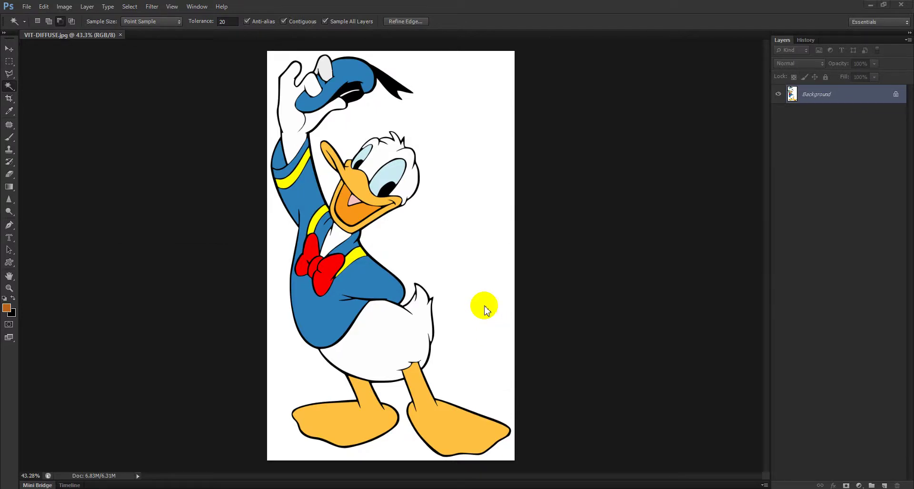
pyautogui.click(438, 213)
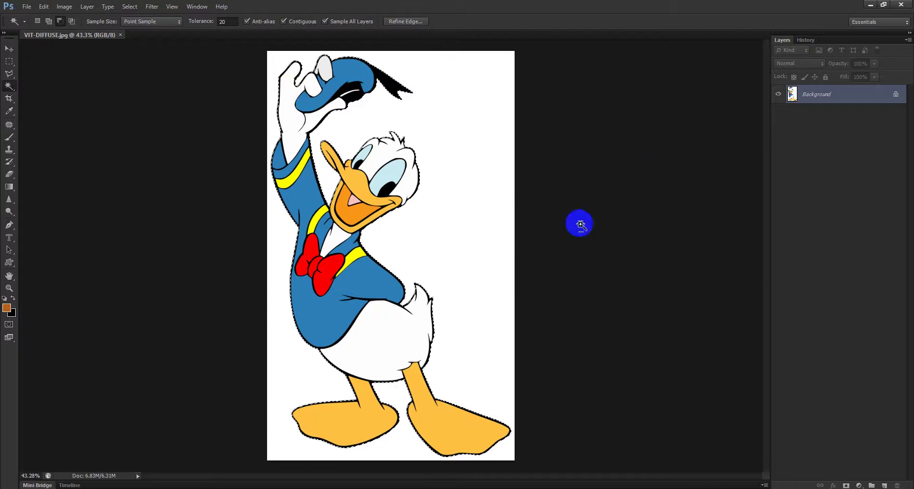
# - Copy Donald onto Layer 1 with Ctrl+J and hide the Background to check transparency
pyautogui.hotkey('ctrl', 'j')
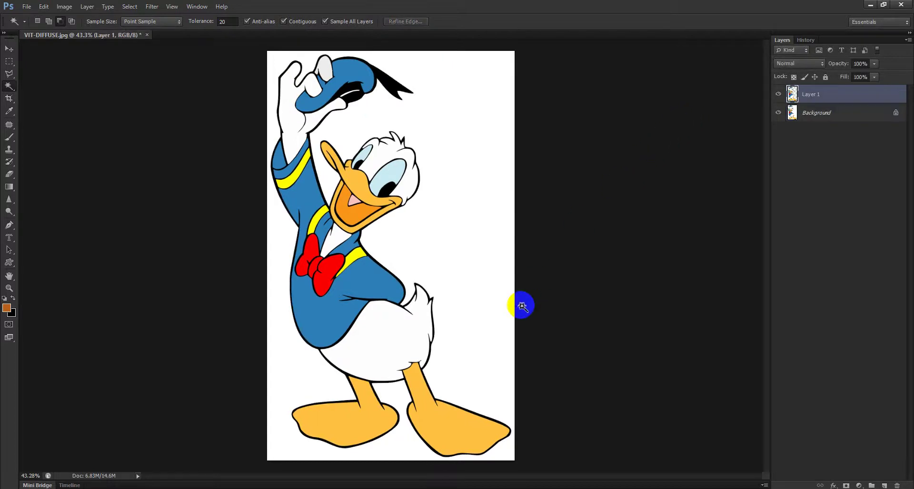
pyautogui.click(779, 112)
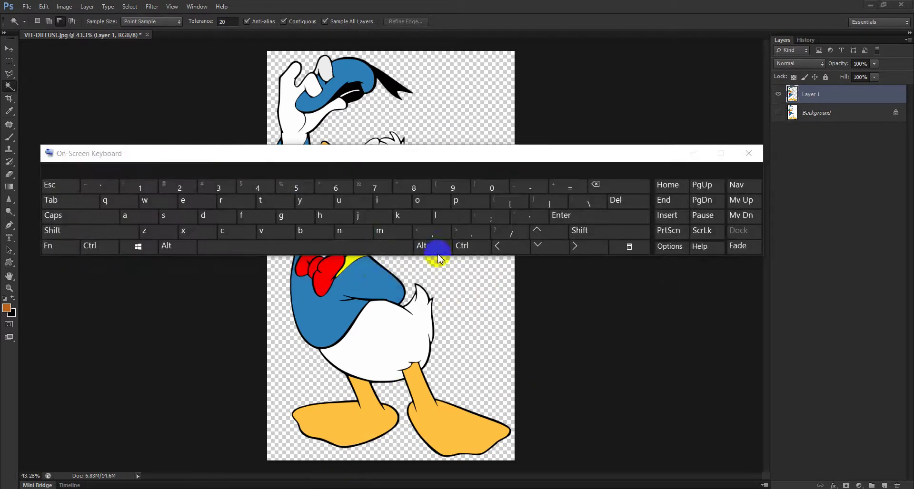
pyautogui.click(472, 251)
pyautogui.click(385, 221)
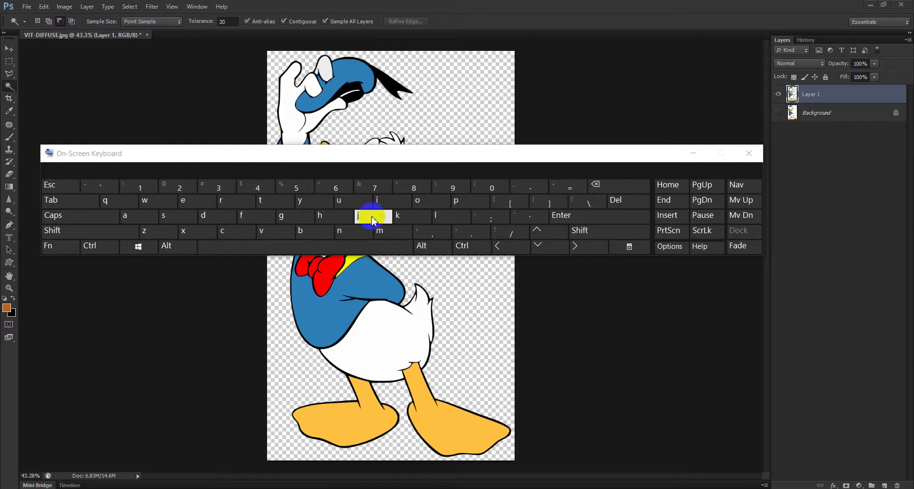
pyautogui.click(693, 153)
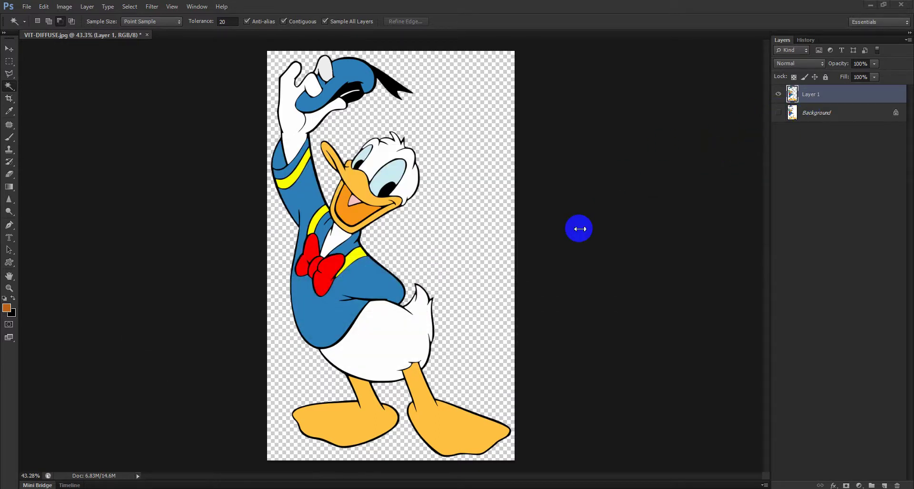
# - Show the Background again, duplicate it with Ctrl+J, and select Background copy
pyautogui.click(815, 113)
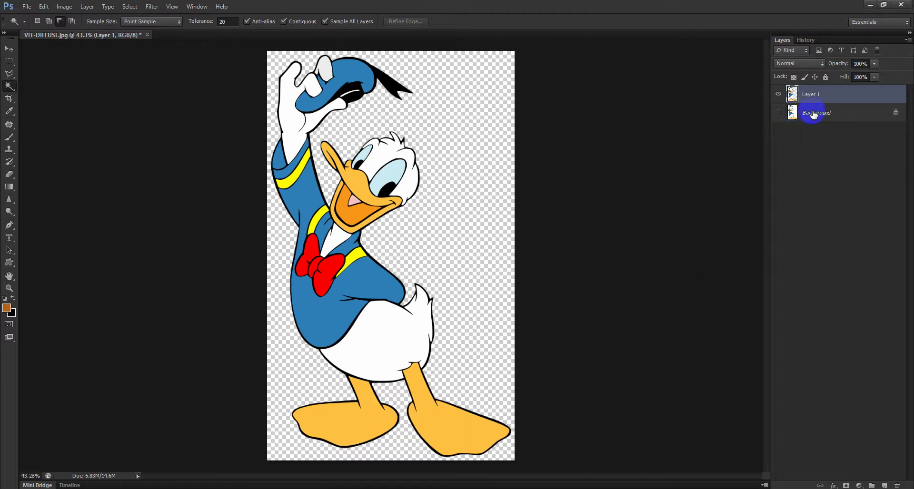
pyautogui.click(779, 114)
pyautogui.click(817, 113)
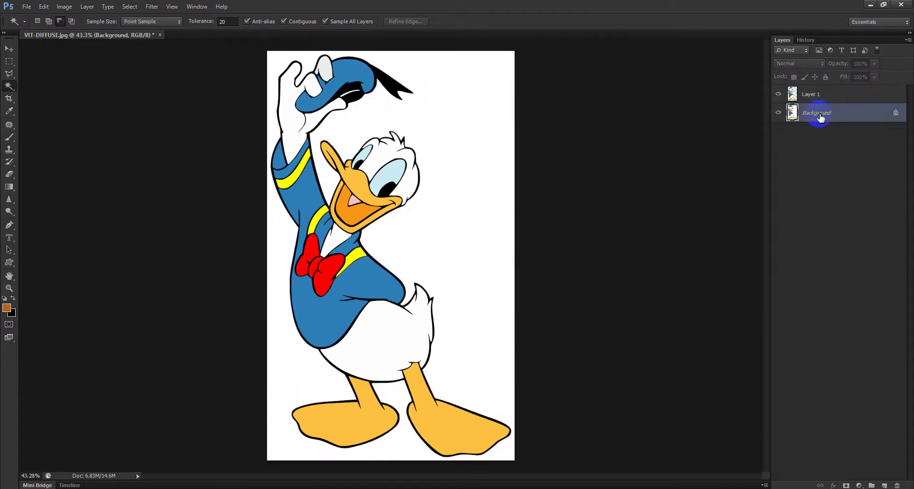
pyautogui.hotkey('ctrl', 'j')
pyautogui.click(840, 182)
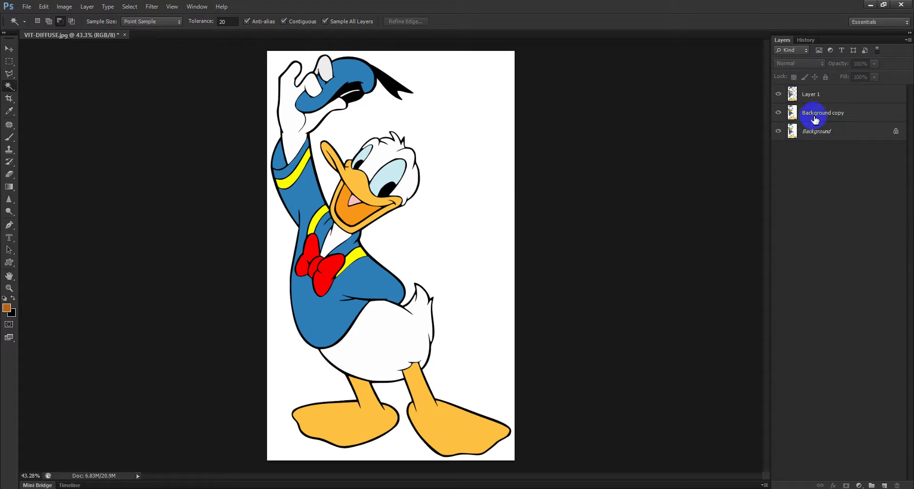
pyautogui.click(815, 120)
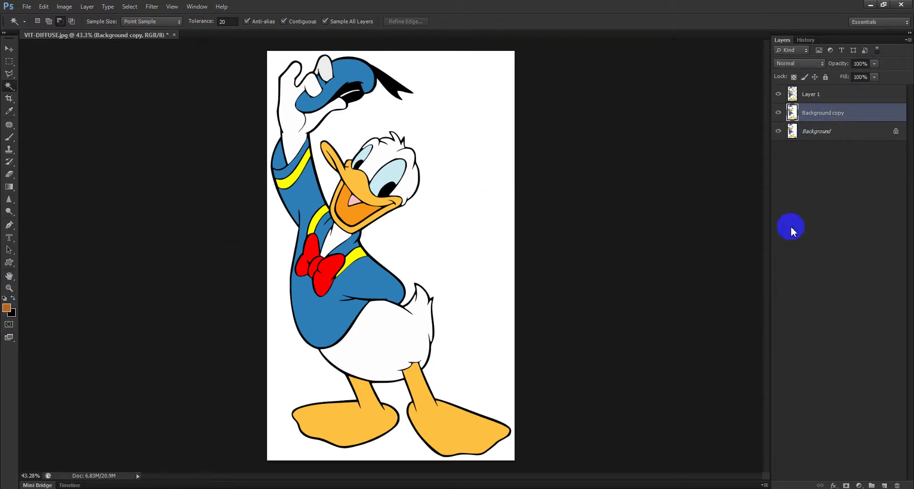
# - Fill the Background copy layer with black and compare the layers' visibility
pyautogui.hotkey('ctrl', 'BackSpace')
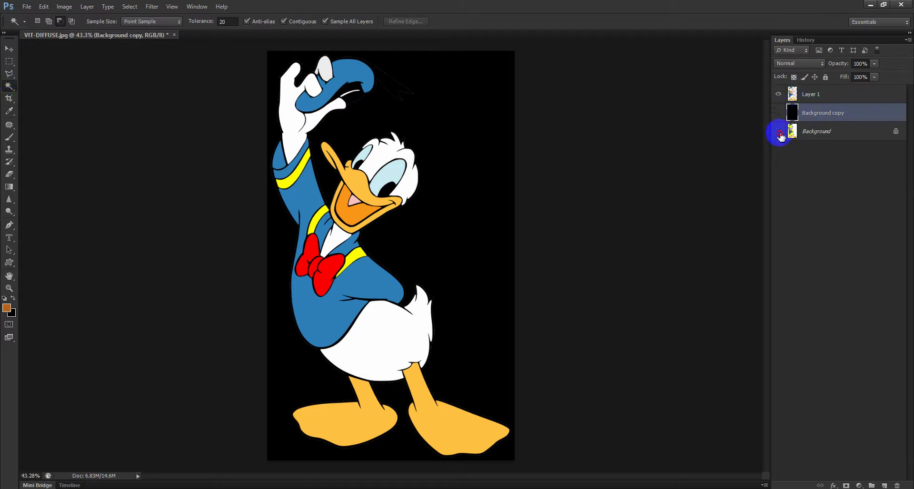
pyautogui.moveTo(780, 137); pyautogui.dragTo(778, 113)
pyautogui.click(778, 94)
pyautogui.click(778, 113)
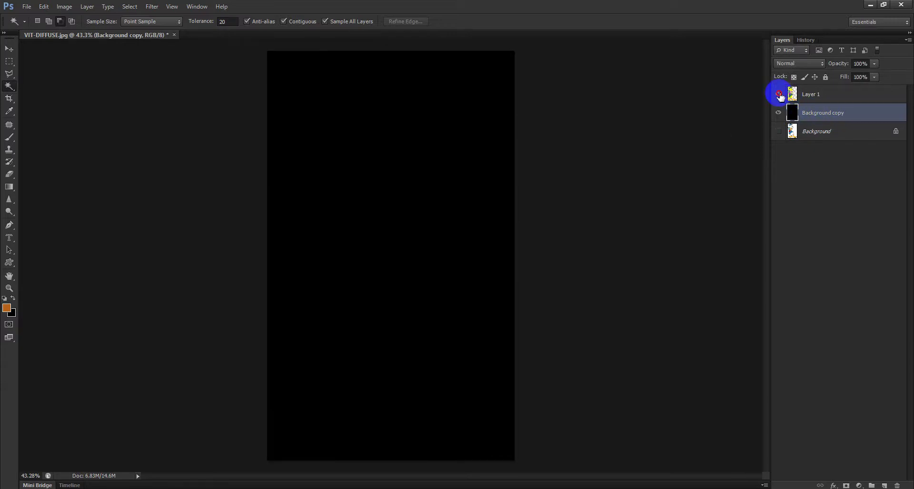
pyautogui.click(778, 94)
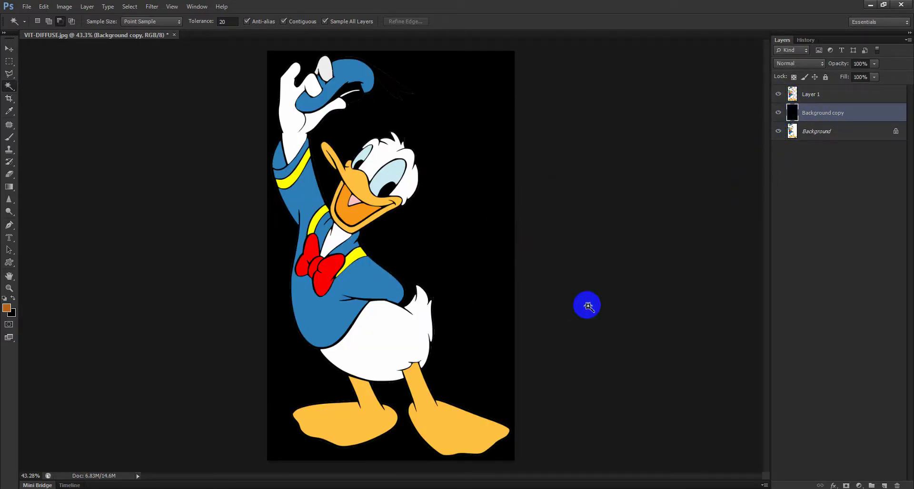
pyautogui.click(779, 112)
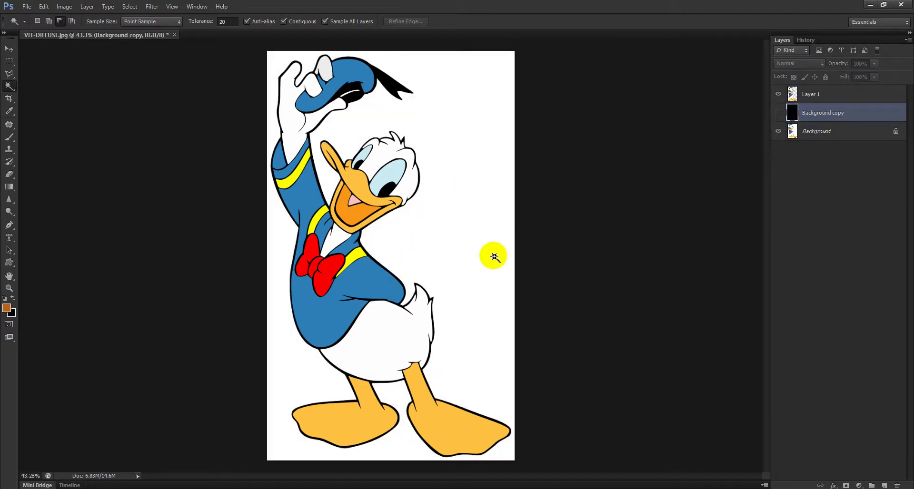
pyautogui.click(778, 131)
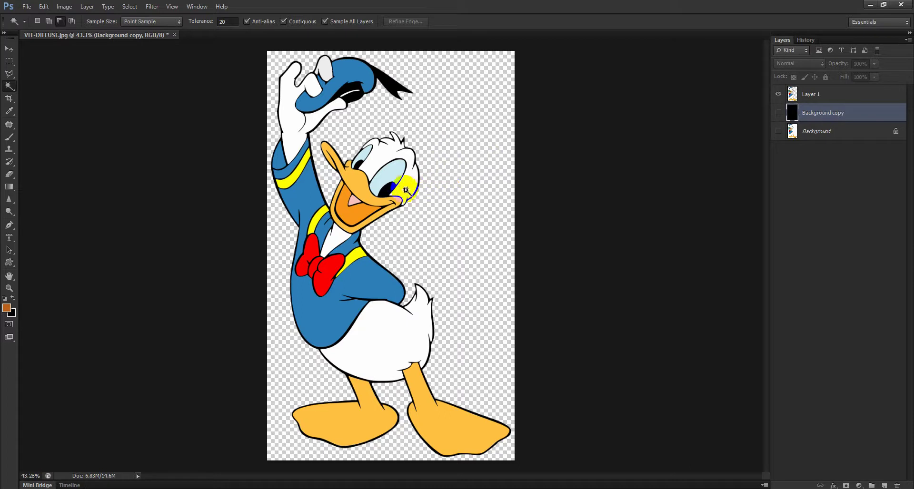
# - Show Donald over the black fill with the Background hidden, then select Layer 1
pyautogui.click(806, 121)
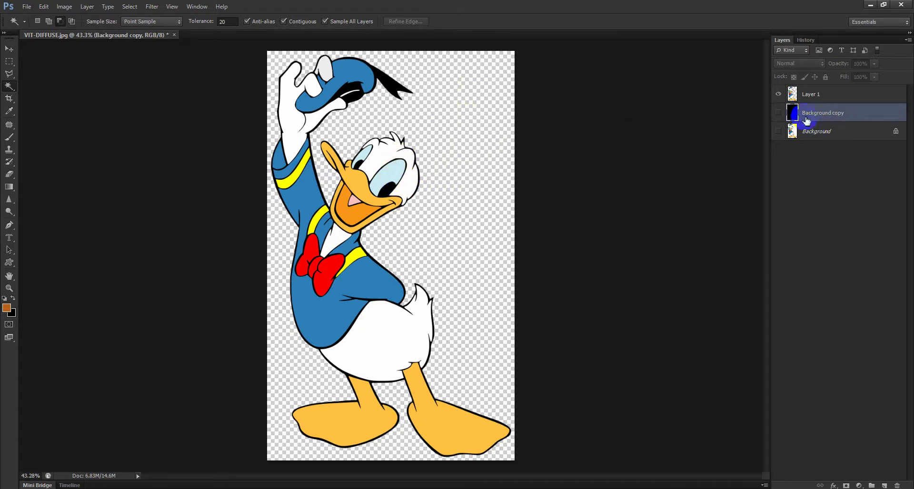
pyautogui.moveTo(779, 99); pyautogui.dragTo(581, 138)
pyautogui.click(777, 114)
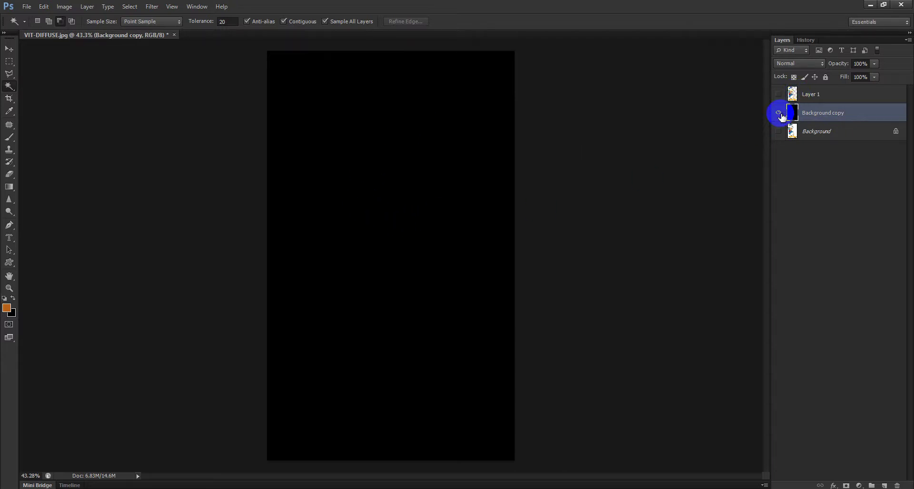
pyautogui.click(778, 113)
pyautogui.click(778, 114)
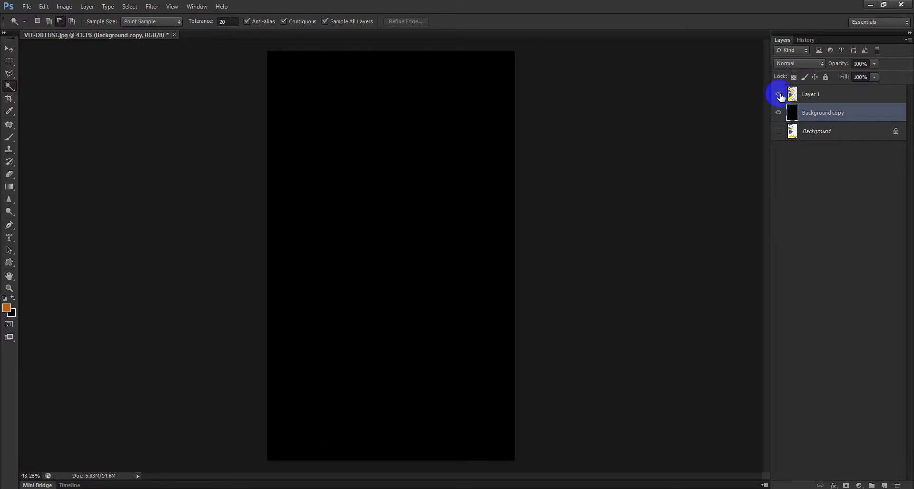
pyautogui.click(778, 95)
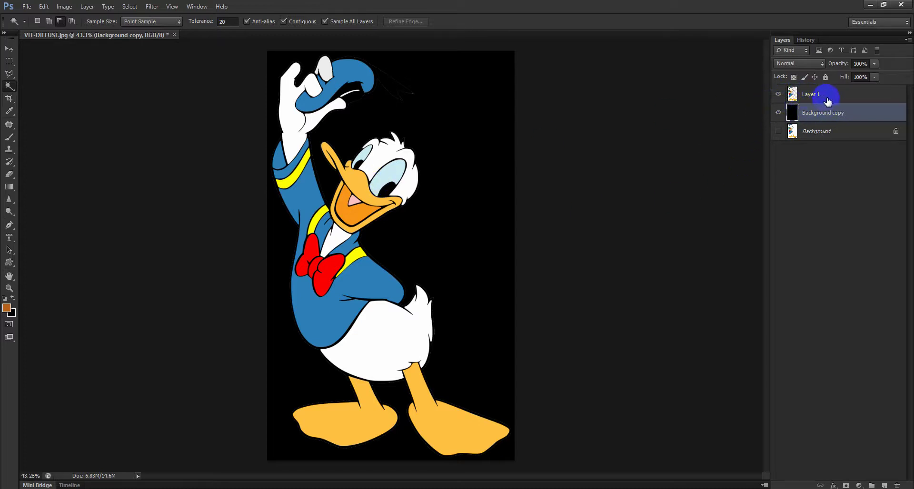
pyautogui.click(828, 101)
# - Duplicate Layer 1, load Donald's shape, and fill it with white to make a silhouette
pyautogui.hotkey('ctrl', 'j')
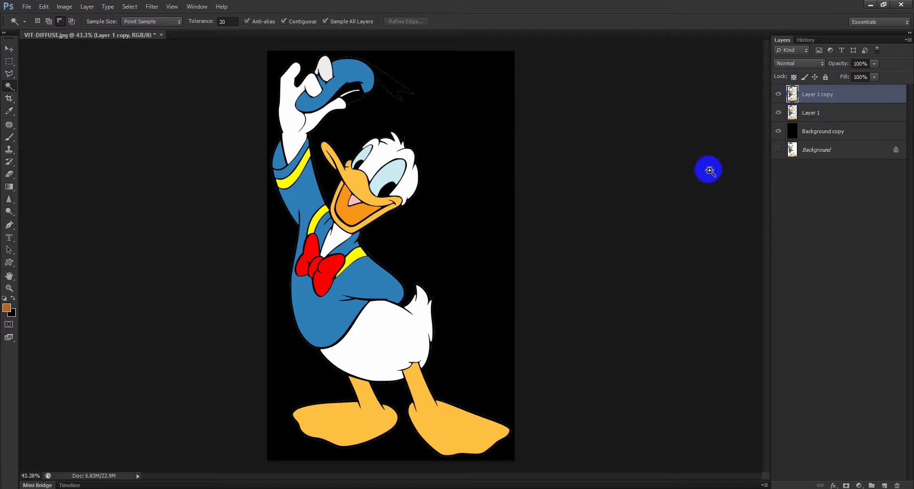
pyautogui.keyDown('ctrl'); pyautogui.click(792, 94); pyautogui.keyUp('ctrl')
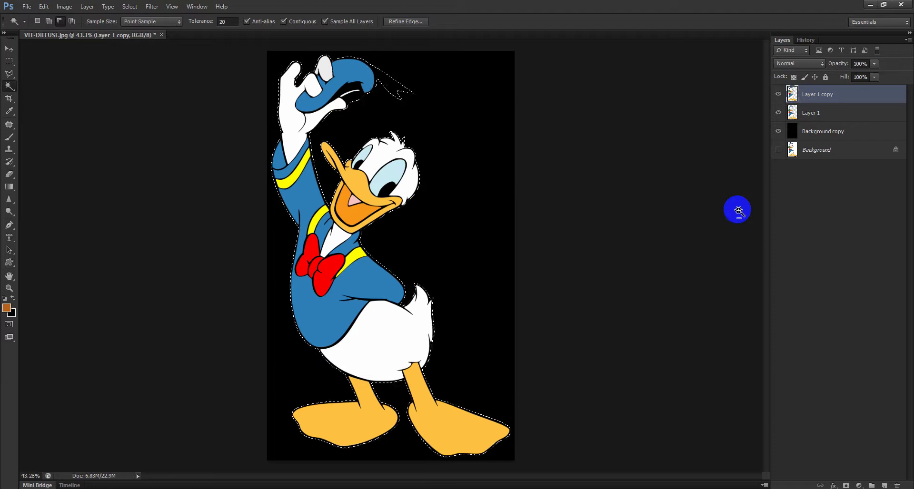
pyautogui.click(6, 308)
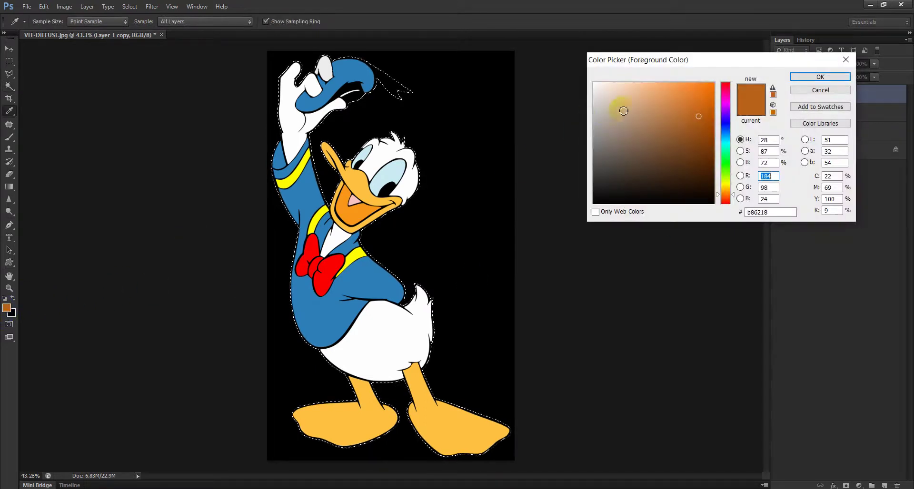
pyautogui.moveTo(695, 114); pyautogui.dragTo(595, 79)
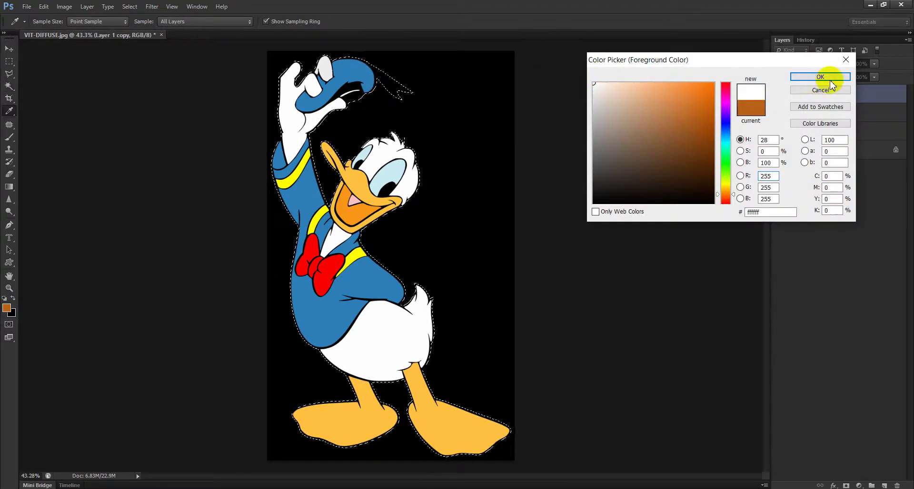
pyautogui.click(828, 78)
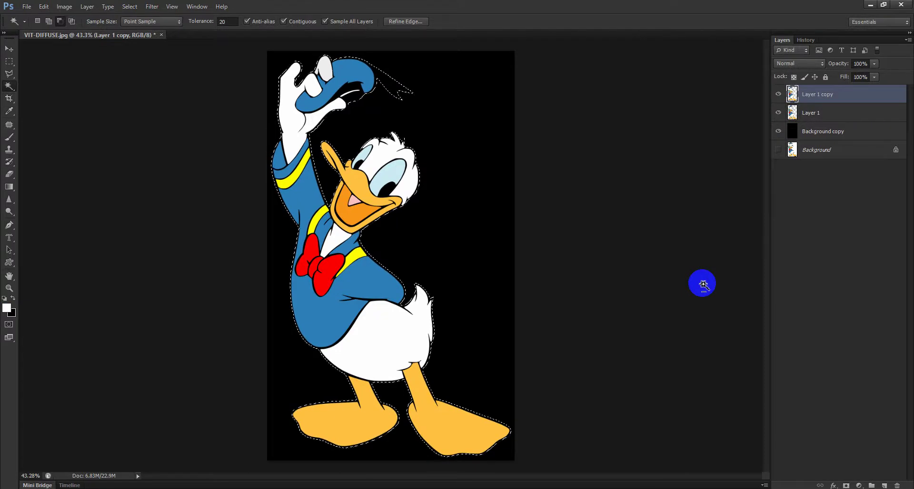
pyautogui.hotkey('alt', 'BackSpace')
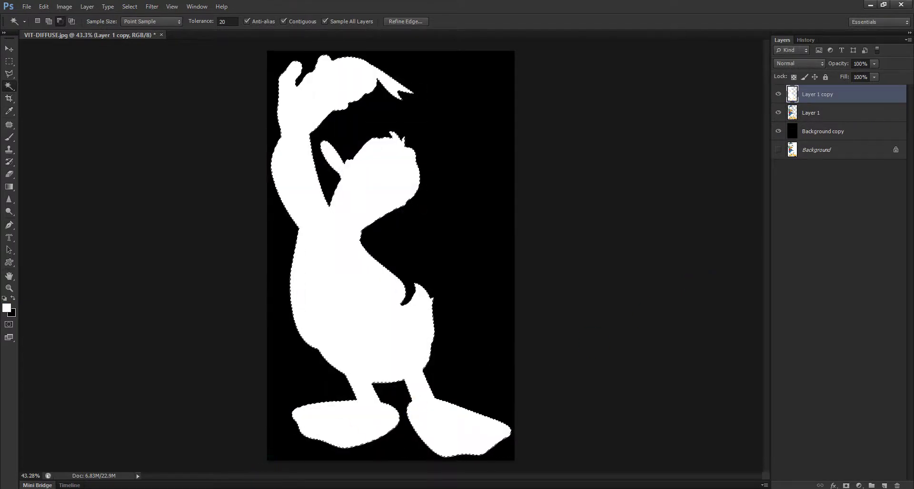
pyautogui.hotkey('ctrl', 'd')
# - Demonstrate the swap-colours, fill and deselect shortcuts on the on-screen keyboard
pyautogui.press('super+ctrl+o')
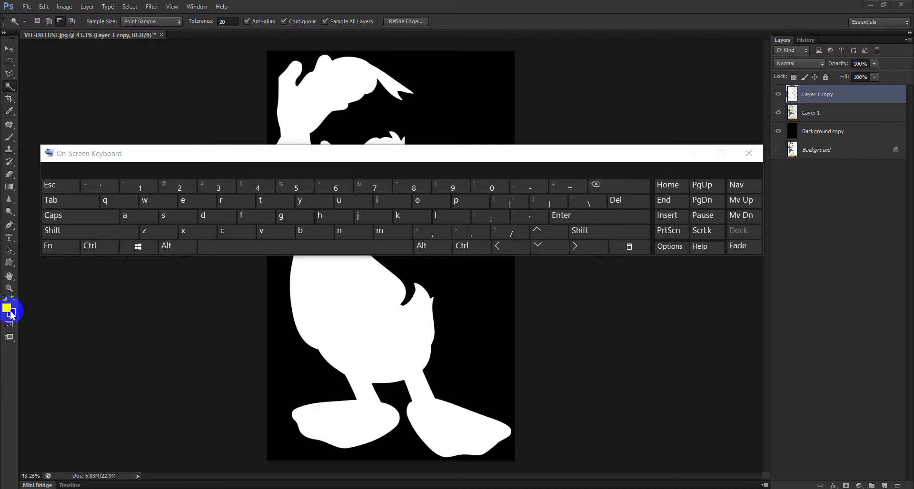
pyautogui.click(194, 233)
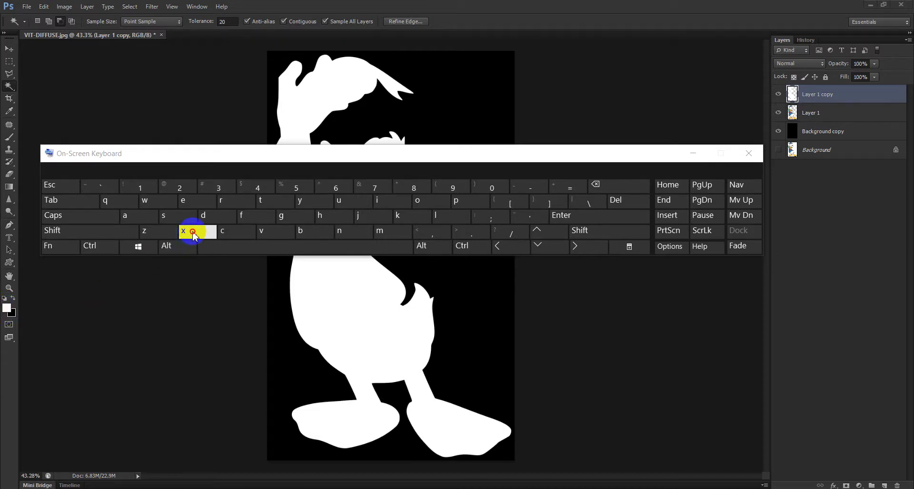
pyautogui.click(180, 248)
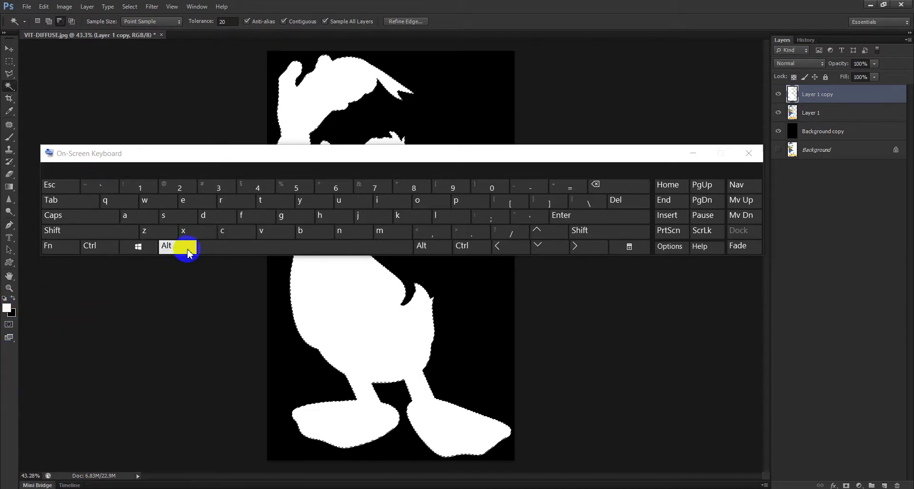
pyautogui.click(189, 233)
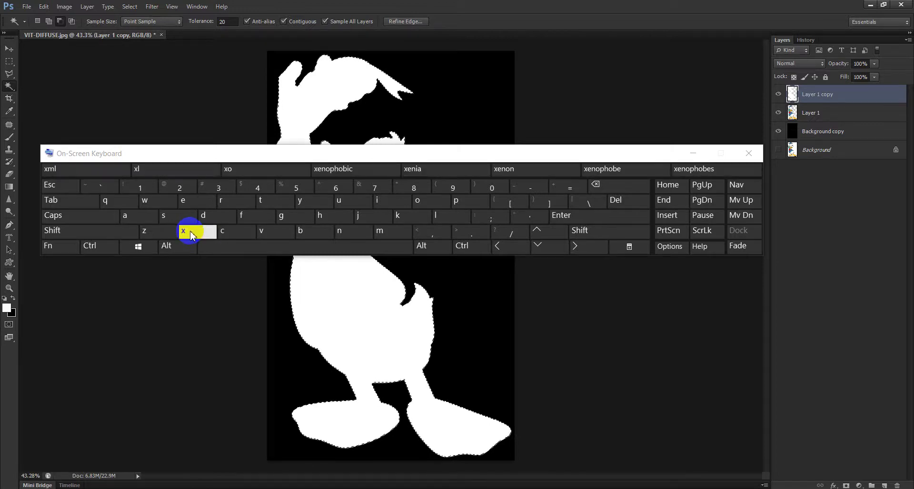
pyautogui.click(464, 247)
pyautogui.click(611, 188)
pyautogui.click(192, 341)
pyautogui.click(688, 155)
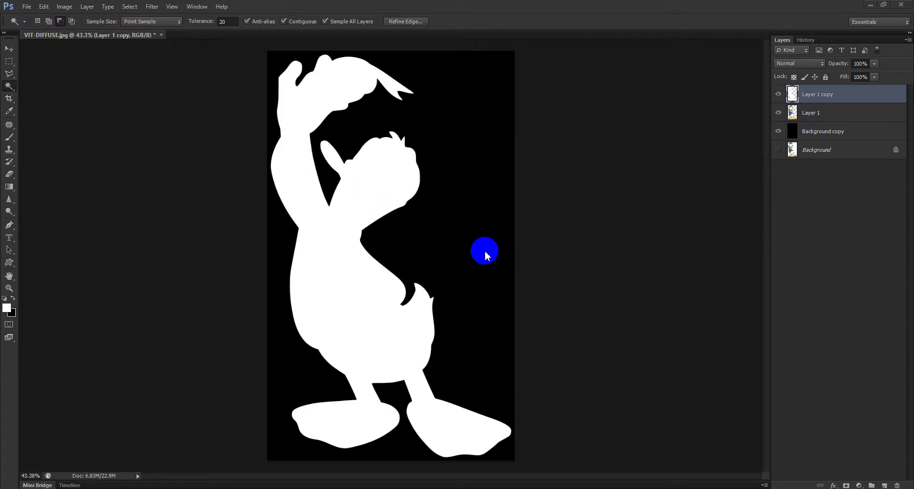
# - Save the silhouette to the Desktop as VIT-opacity.png in PNG format
pyautogui.press('v')
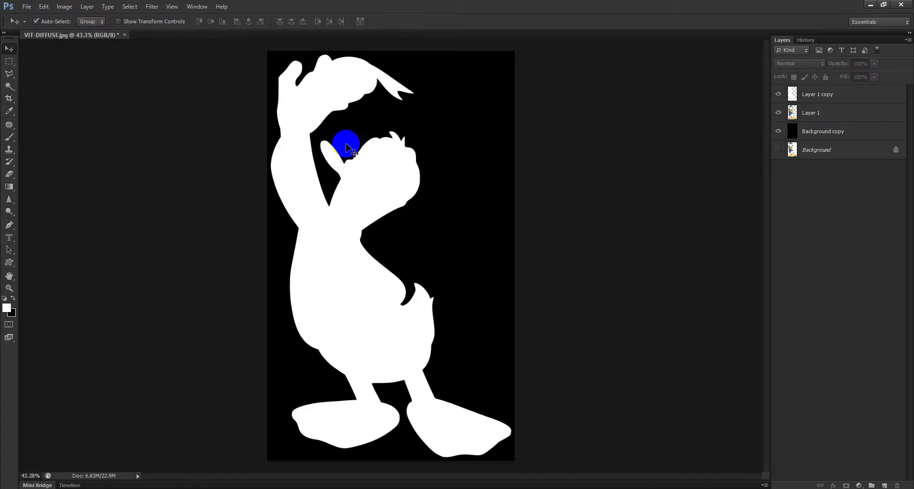
pyautogui.click(26, 8)
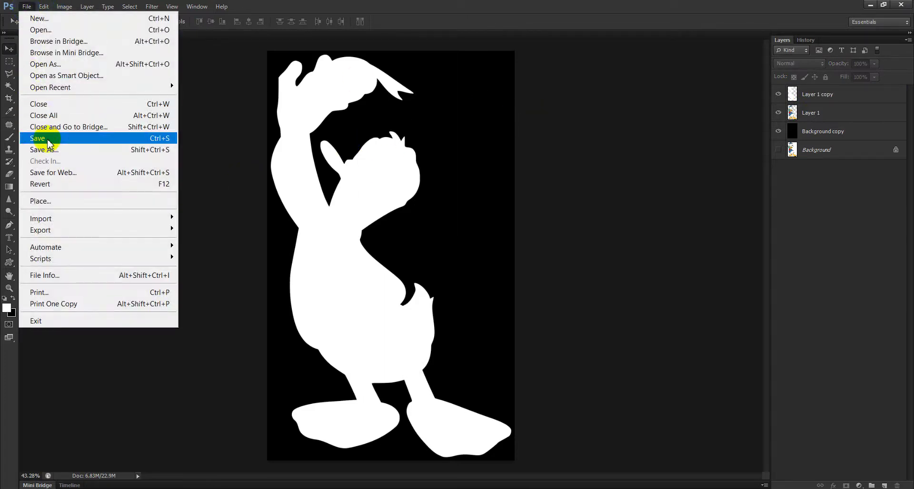
pyautogui.click(47, 140)
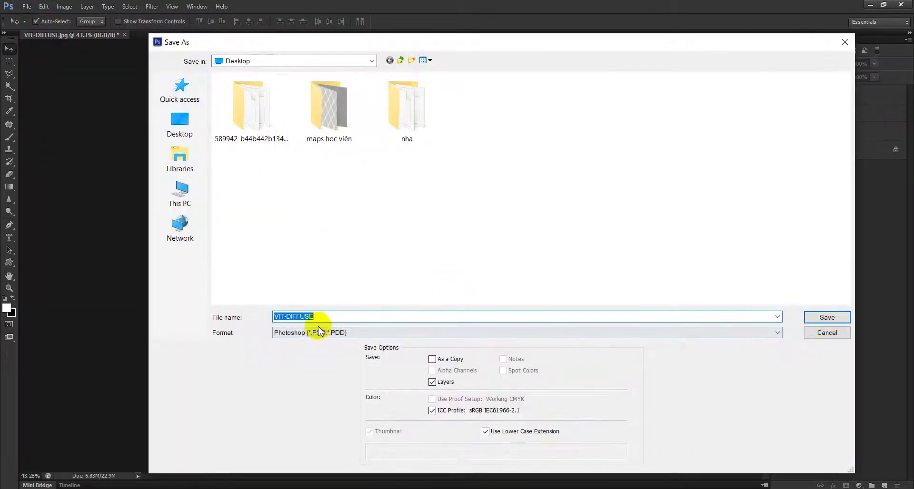
pyautogui.click(316, 333)
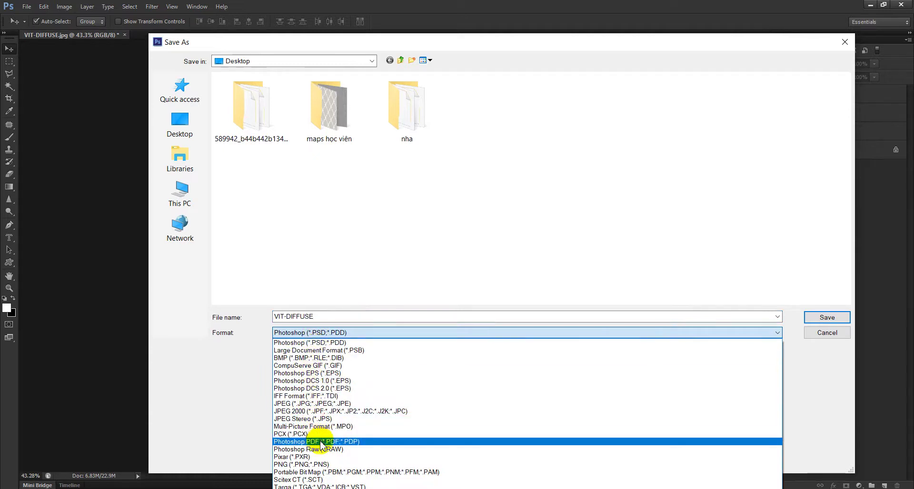
pyautogui.click(299, 465)
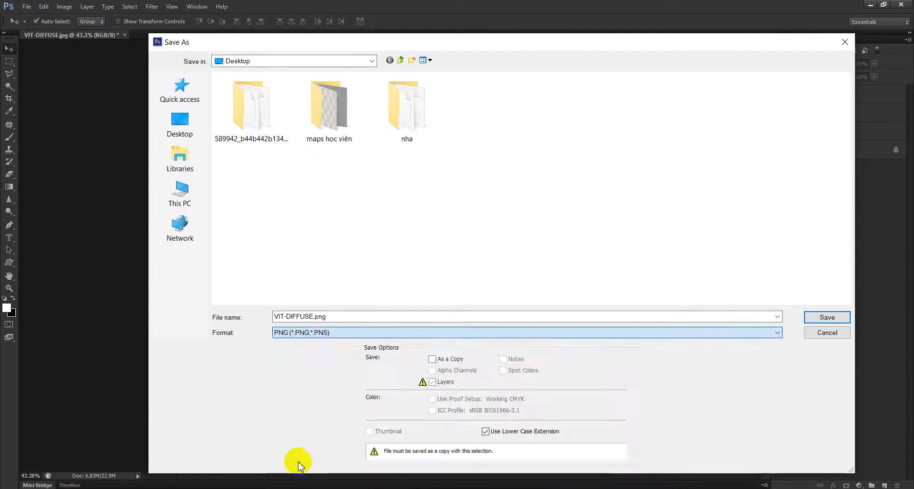
pyautogui.click(348, 317)
pyautogui.write('opacity')
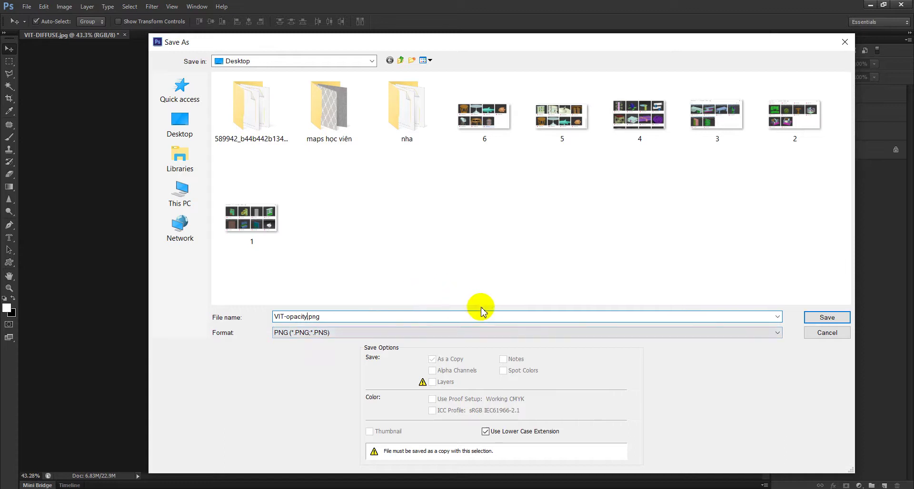
pyautogui.click(179, 121)
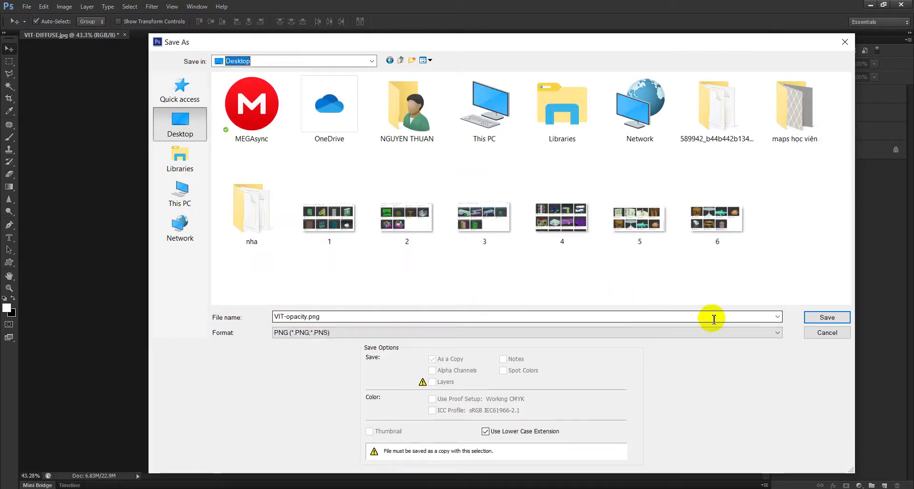
pyautogui.moveTo(275, 317); pyautogui.dragTo(324, 317)
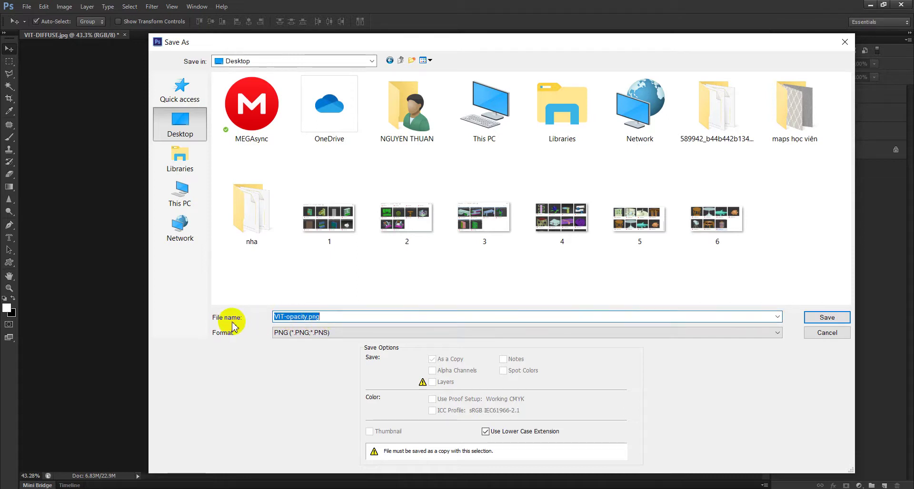
pyautogui.click(822, 317)
# - Accept the PNG options, then hide the white silhouette and black fill layers
pyautogui.click(494, 158)
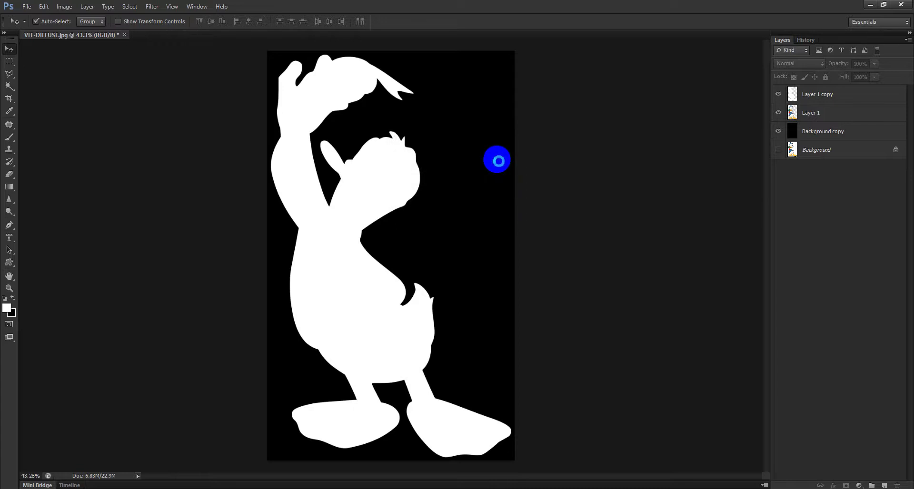
pyautogui.click(778, 94)
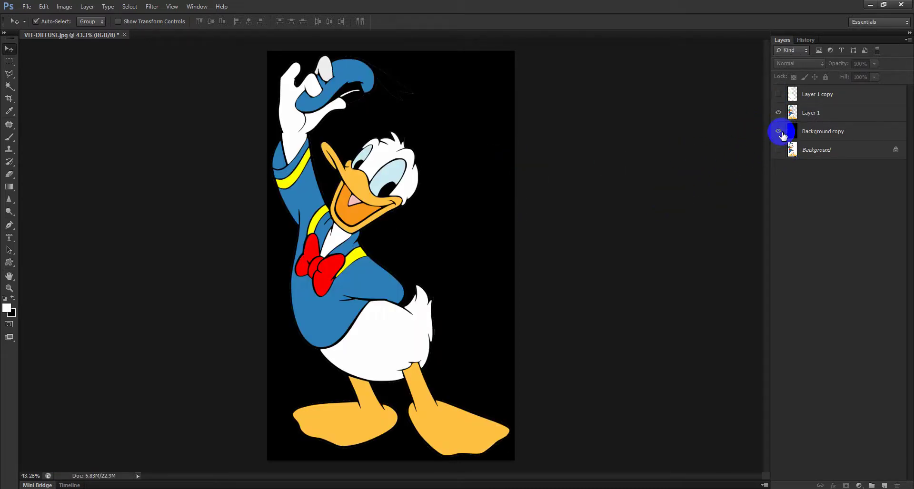
pyautogui.click(778, 150)
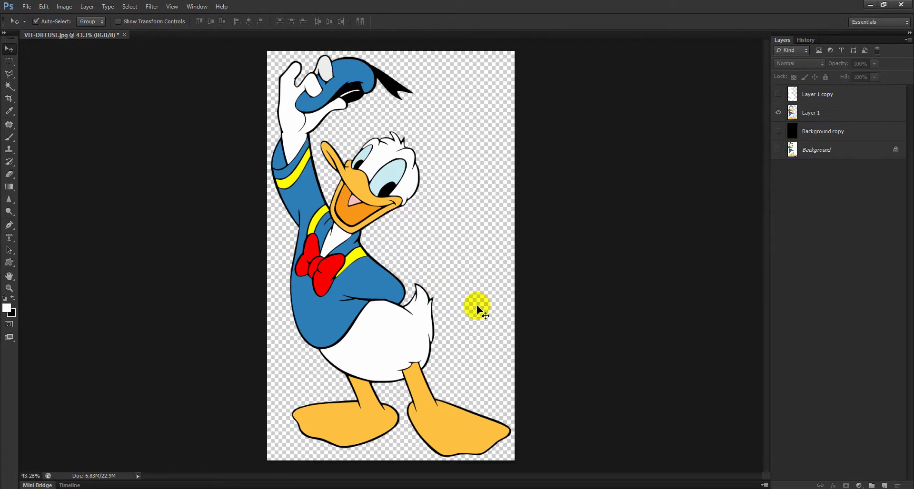
# - Save the transparent Donald cutout to the Desktop as VIT-DIFFUSE.png
pyautogui.click(28, 8)
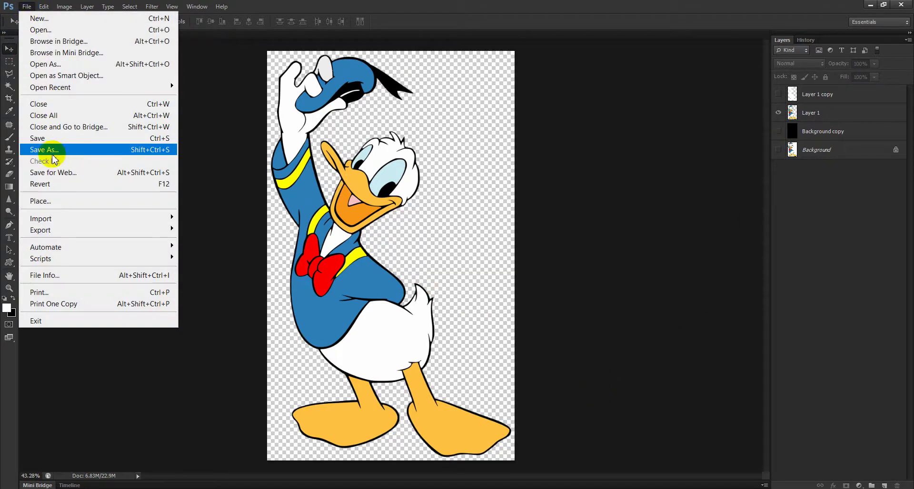
pyautogui.click(47, 150)
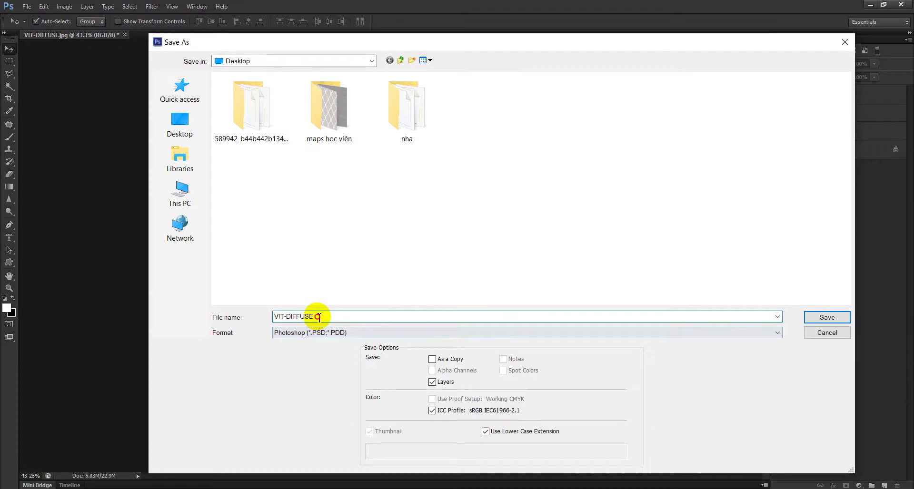
pyautogui.click(326, 333)
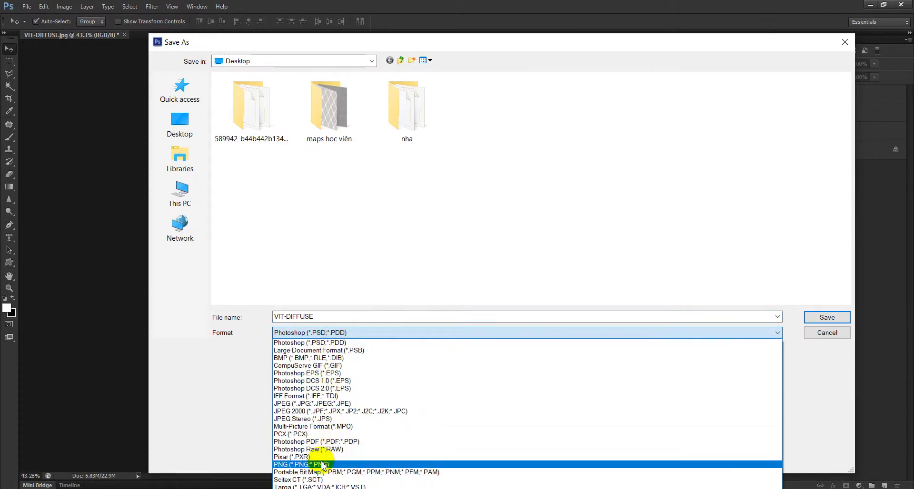
pyautogui.click(324, 464)
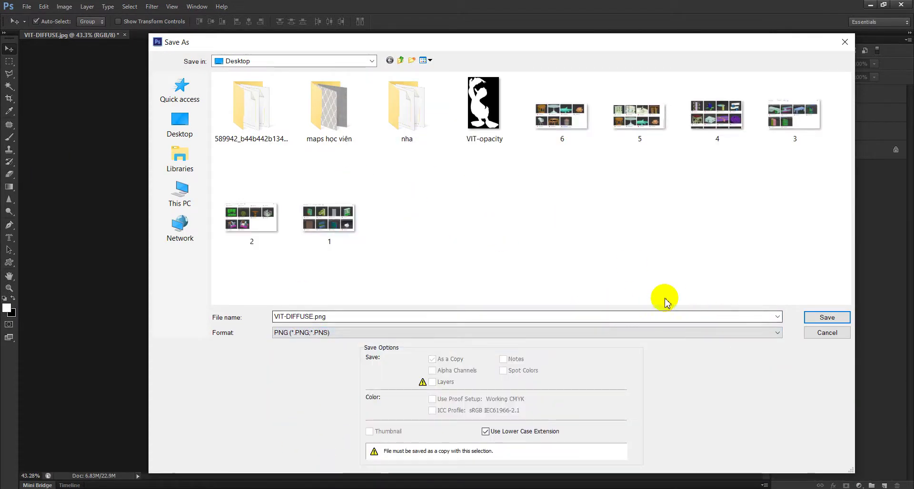
pyautogui.click(821, 318)
pyautogui.click(495, 169)
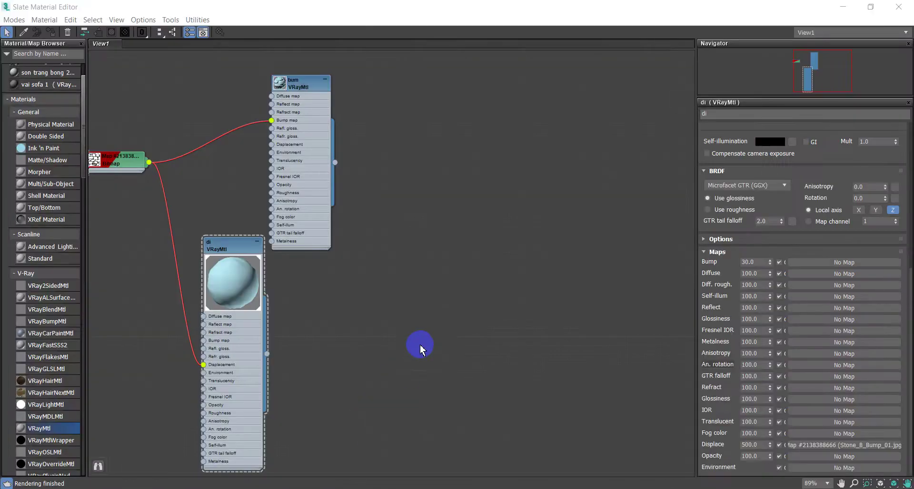
# - Hide the material editor and render window, then draw a thin flat box below the blue sphere in Top view
pyautogui.click(844, 13)
pyautogui.click(538, 249)
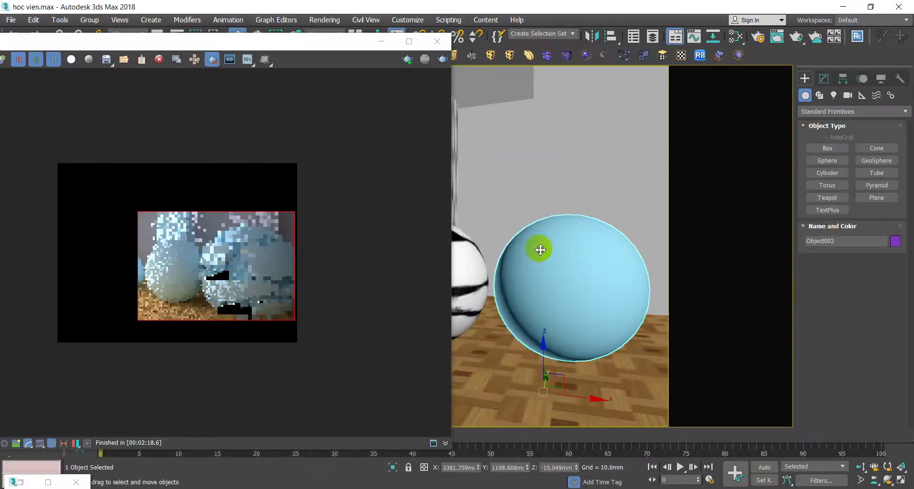
pyautogui.click(381, 42)
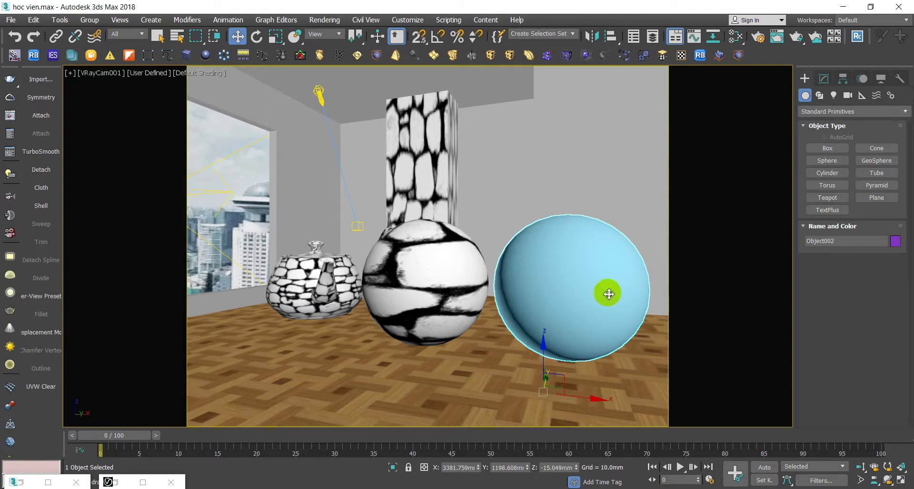
pyautogui.click(186, 55)
pyautogui.press('t')
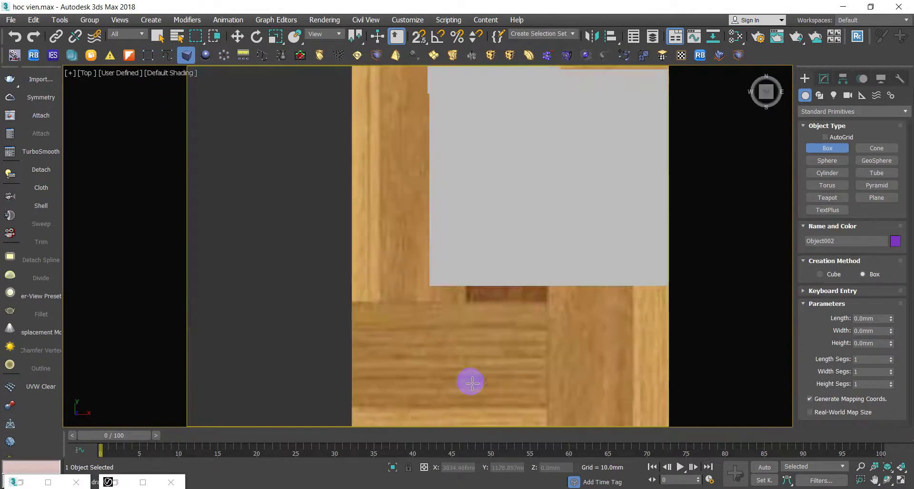
pyautogui.press('z')
pyautogui.scroll(-5, 433, 352)
pyautogui.scroll(-3, 421, 309)
pyautogui.scroll(8, 421, 309)
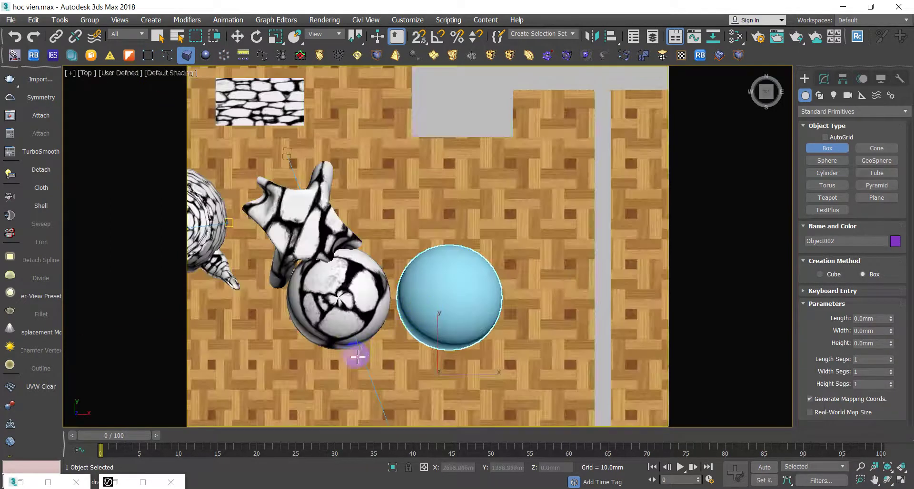
pyautogui.scroll(-2, 336, 296)
pyautogui.moveTo(326, 303)
pyautogui.mouseDown()
pyautogui.moveTo(507, 326)
pyautogui.moveTo(489, 320)
pyautogui.mouseUp()
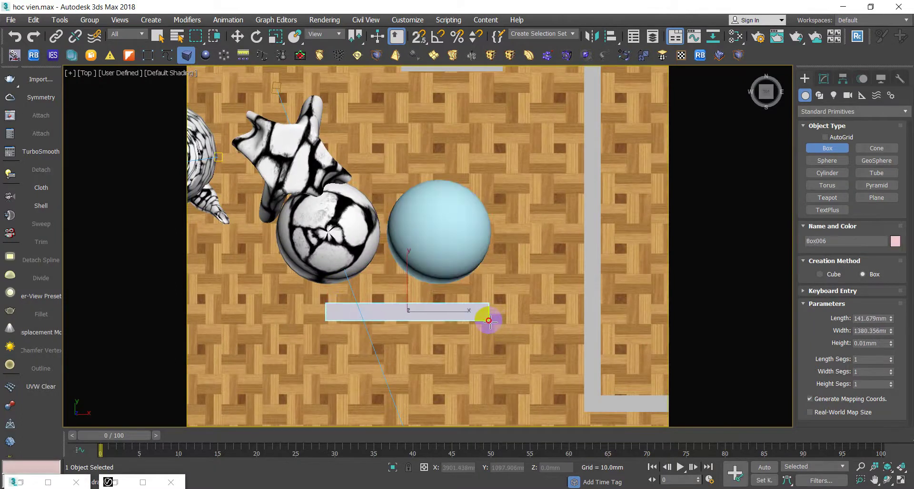
# - Return to the camera view and slide the panel left along X
pyautogui.press('w')
pyautogui.moveTo(453, 305)
pyautogui.keyDown('alt'); pyautogui.mouseDown(button='middle')
pyautogui.moveTo(457, 288)
pyautogui.moveTo(452, 303)
pyautogui.mouseUp(button='middle'); pyautogui.keyUp('alt')
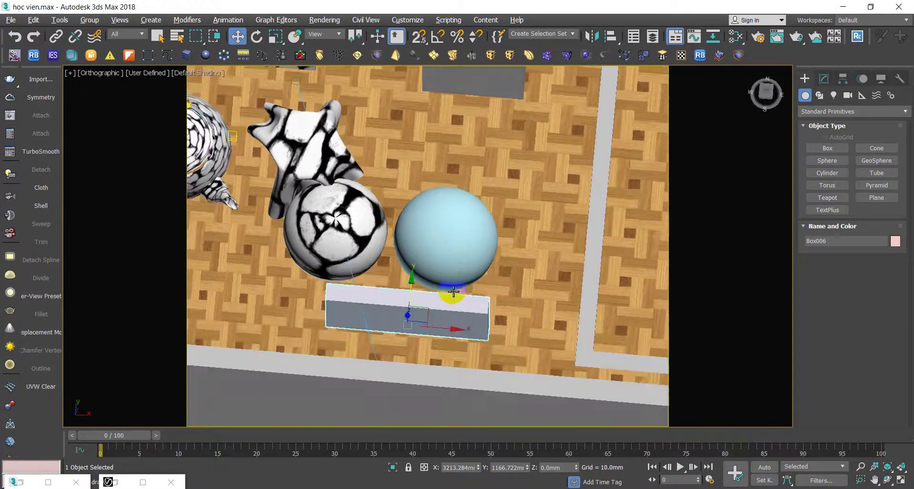
pyautogui.press('c')
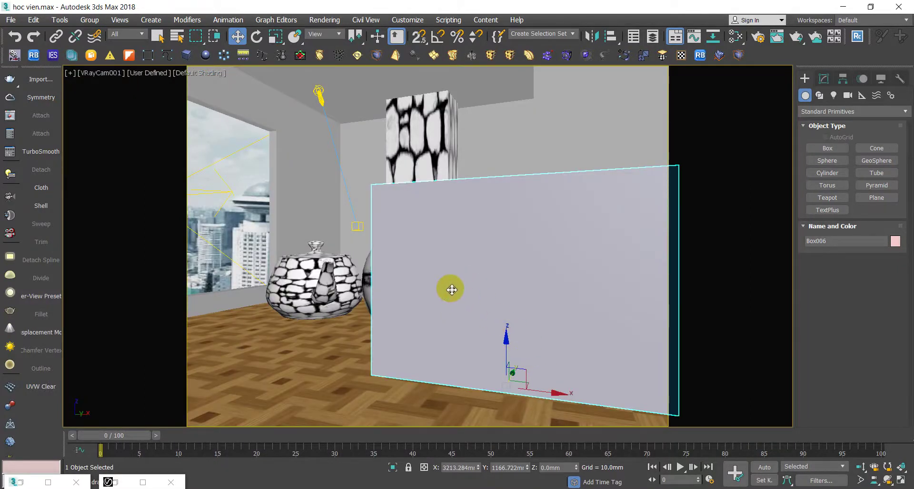
pyautogui.moveTo(543, 389); pyautogui.dragTo(469, 377)
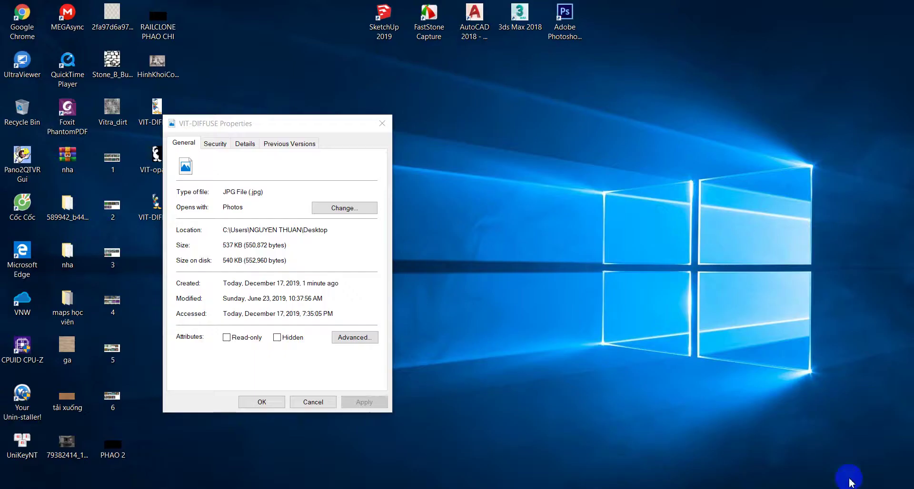
# - Check the VIT-DIFFUSE file's Properties details, confirming a 537 KB JPG
pyautogui.rightClick(157, 210)
pyautogui.click(421, 177)
pyautogui.click(166, 114)
pyautogui.rightClick(166, 114)
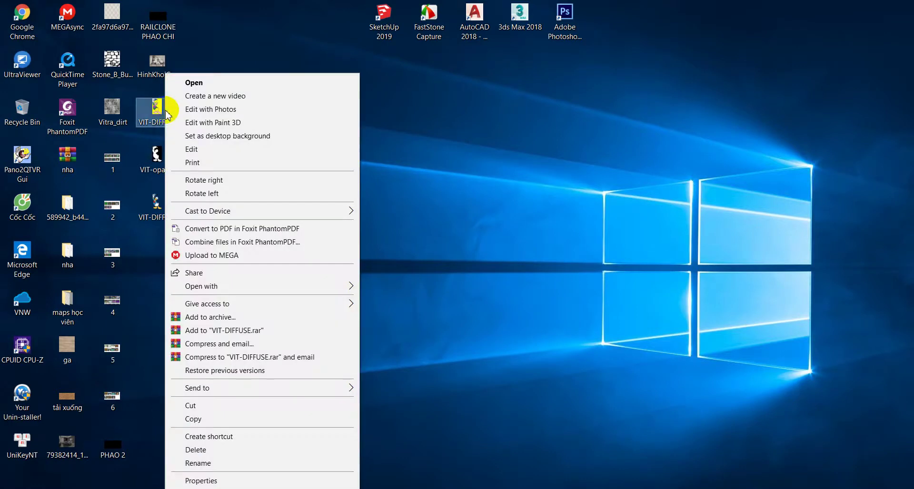
pyautogui.click(211, 481)
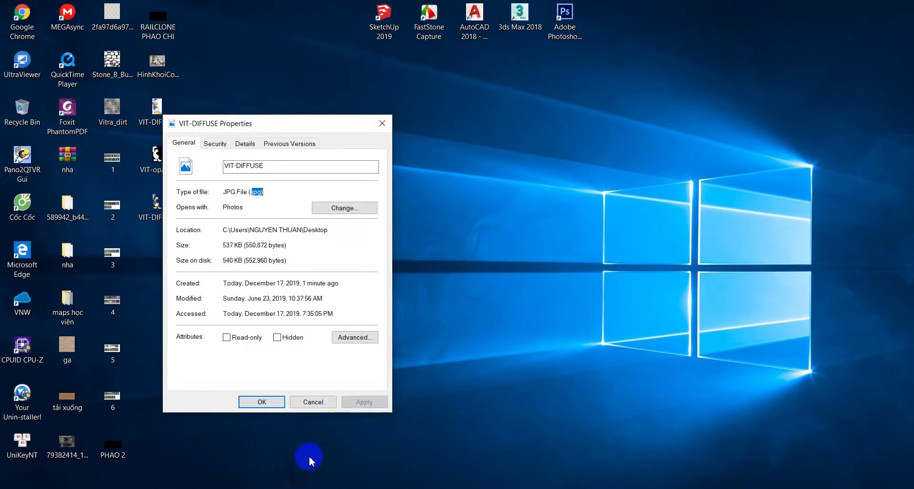
pyautogui.click(244, 143)
pyautogui.moveTo(285, 126); pyautogui.dragTo(548, 88)
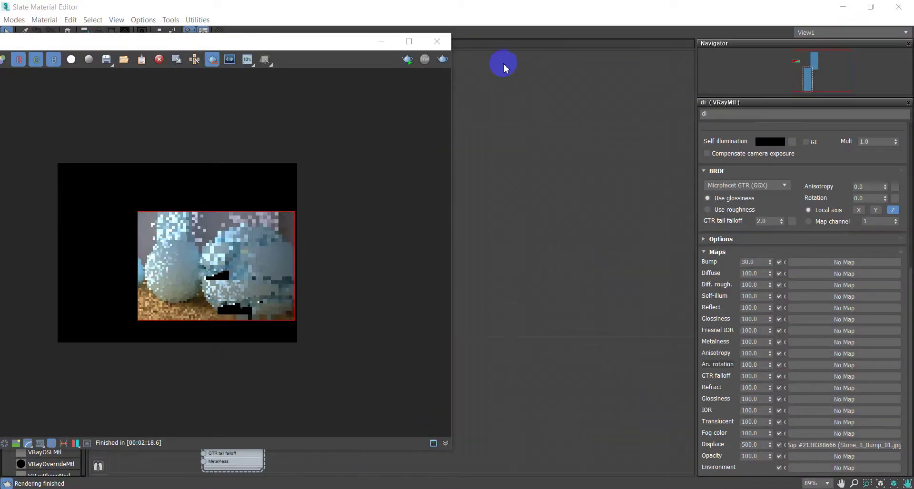
# - Set the Box006 panel's Length to 1989 mm in the Modify panel
pyautogui.click(380, 41)
pyautogui.click(852, 7)
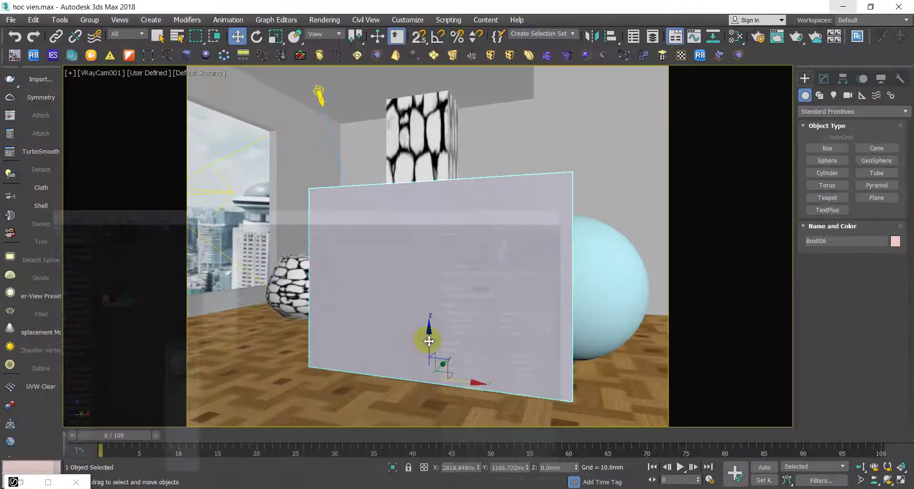
pyautogui.click(822, 81)
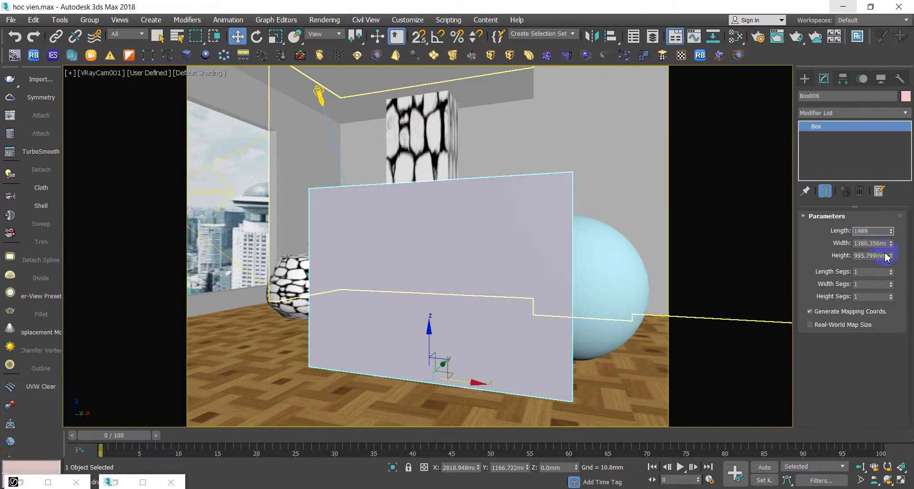
pyautogui.click(870, 256)
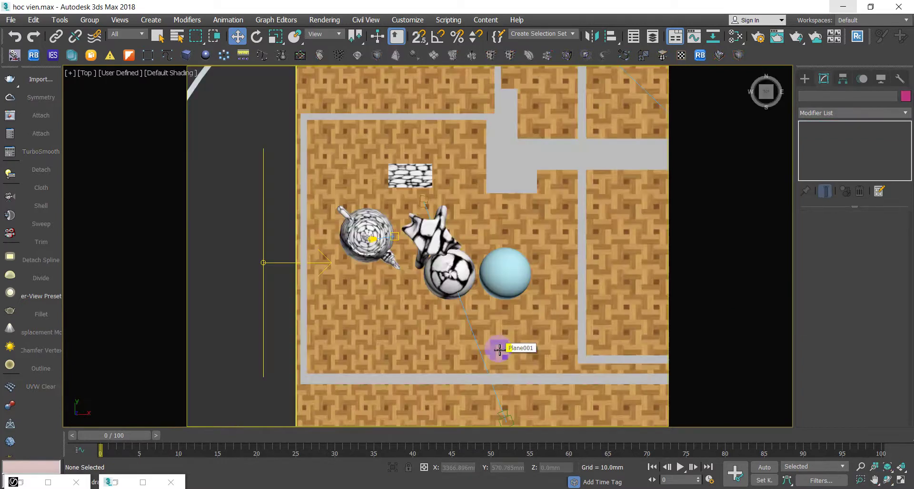
# - Switch the viewport to the Front view in wireframe
pyautogui.press('l')
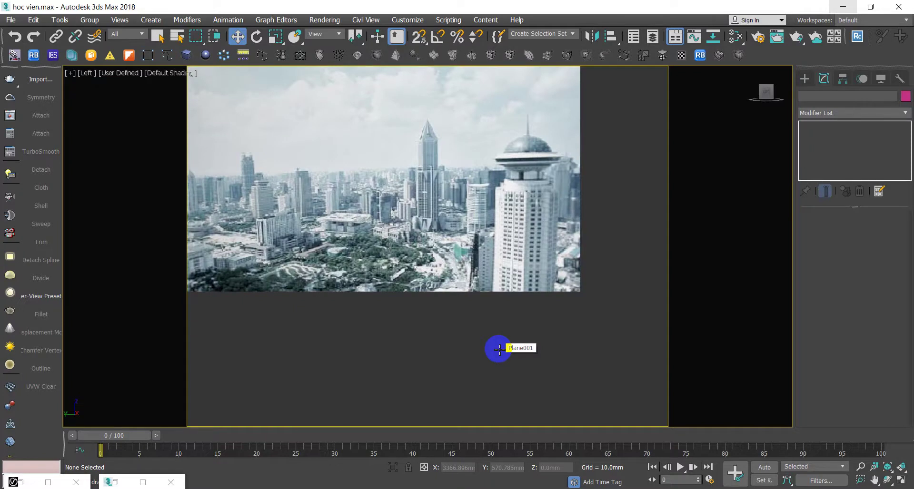
pyautogui.press('f')
pyautogui.press('F3')
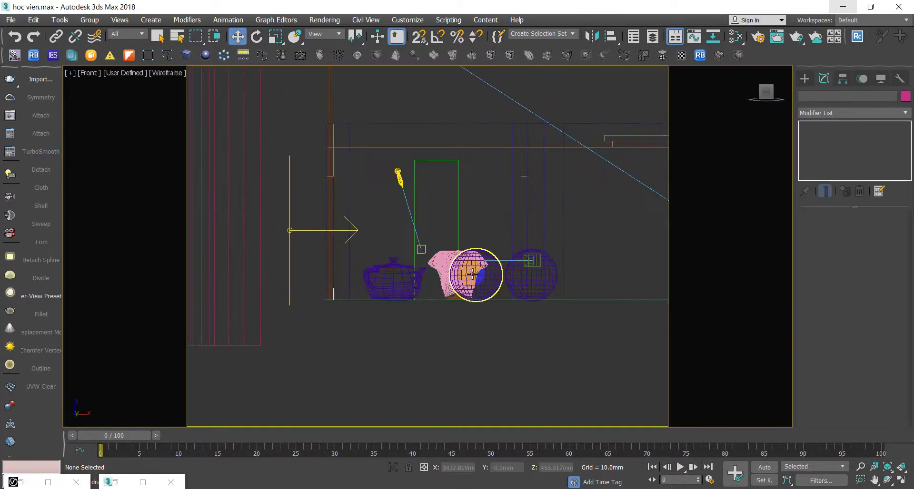
# - Draw an upright 1989 x 1200 mm plane over the spheres in the Front view
pyautogui.click(804, 78)
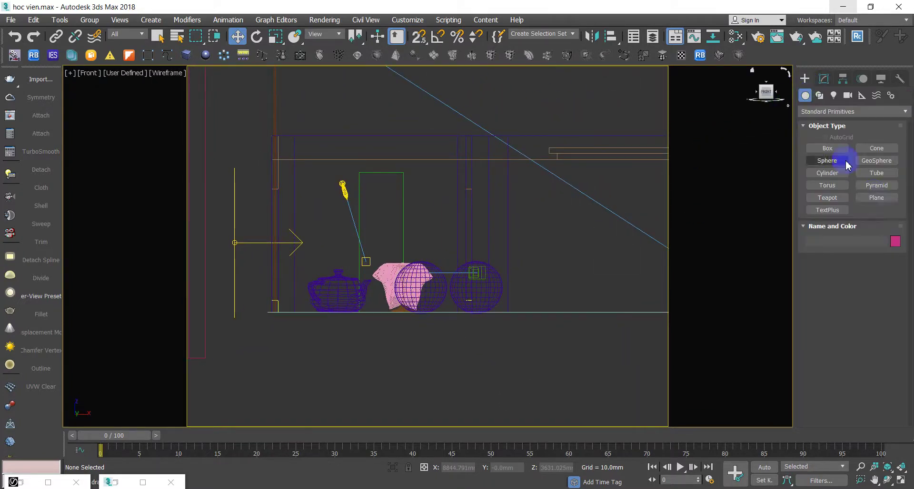
pyautogui.click(880, 201)
pyautogui.moveTo(393, 215); pyautogui.dragTo(475, 307)
pyautogui.rightClick(601, 284)
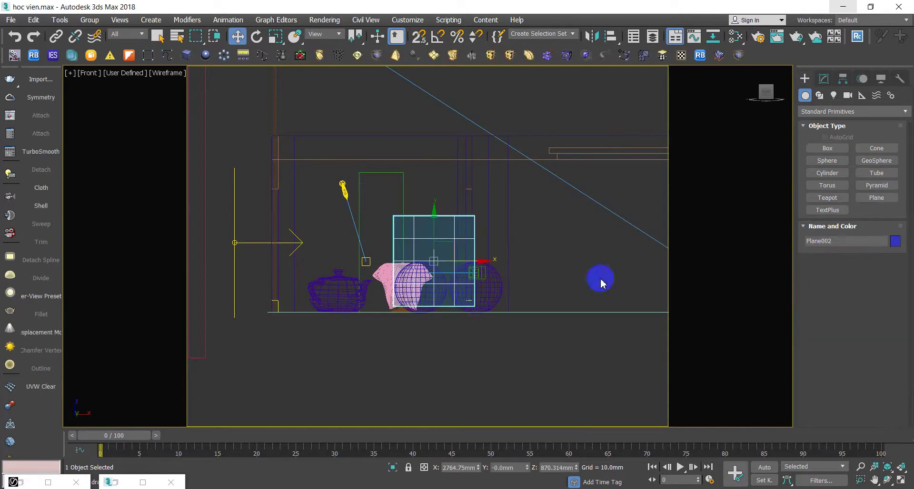
pyautogui.click(819, 85)
# - Return to the camera view and select only the new blue plane
pyautogui.press('c')
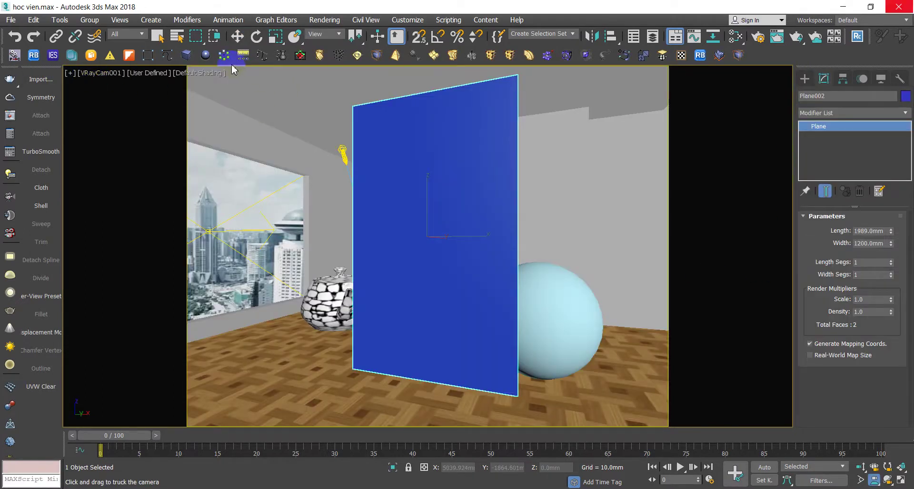
pyautogui.click(155, 35)
pyautogui.click(459, 206)
pyautogui.click(865, 231)
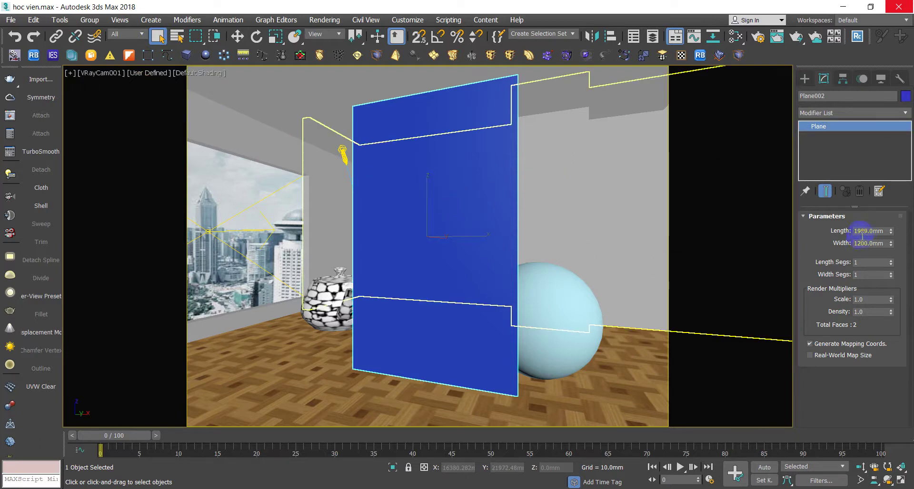
pyautogui.click(460, 282)
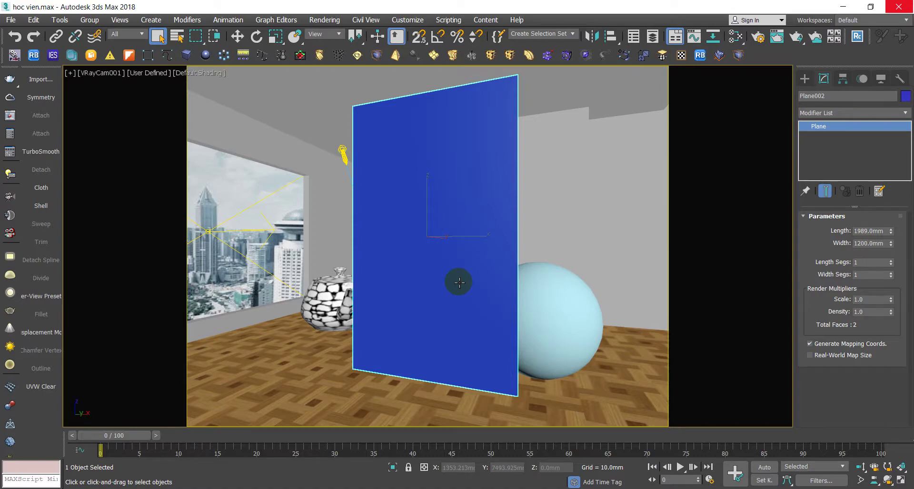
# - Open the Slate Material Editor at half screen and add a new VRayMtl node
pyautogui.press('m')
pyautogui.click(870, 7)
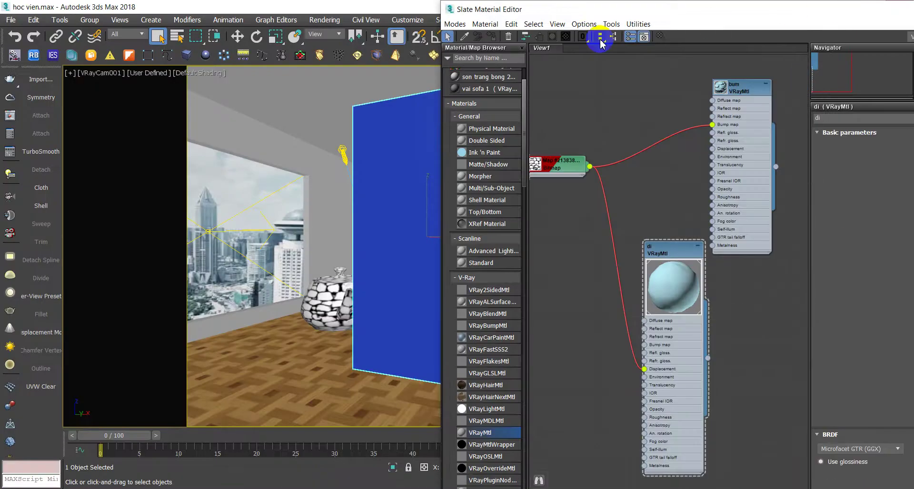
pyautogui.moveTo(591, 184); pyautogui.dragTo(812, 151, button='middle')
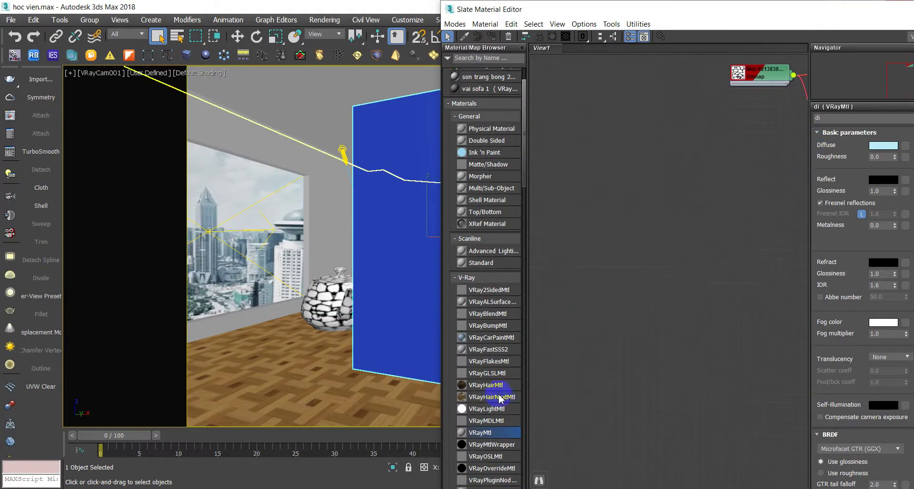
pyautogui.moveTo(655, 270)
pyautogui.mouseDown()
pyautogui.moveTo(663, 244)
pyautogui.moveTo(651, 178)
pyautogui.moveTo(672, 178)
pyautogui.mouseUp()
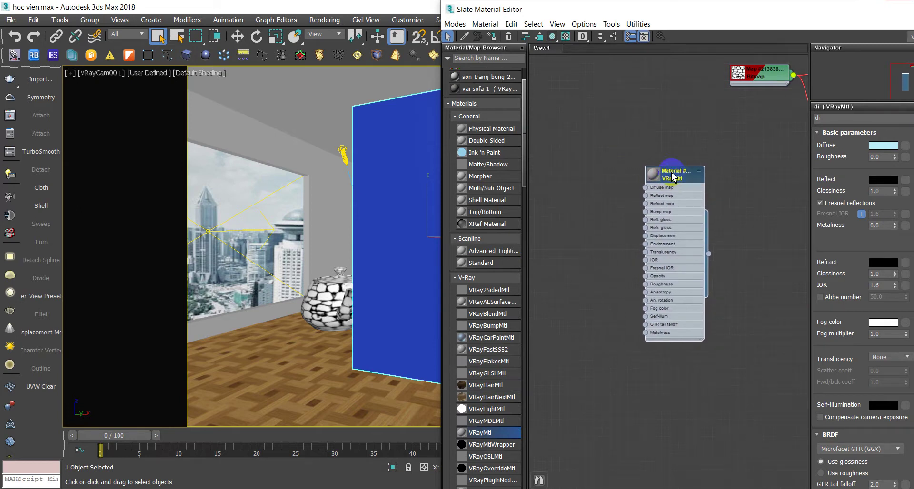
# - Add a Bitmap node that loads the VIT-DIFFUSE image from the Desktop
pyautogui.rightClick(572, 188)
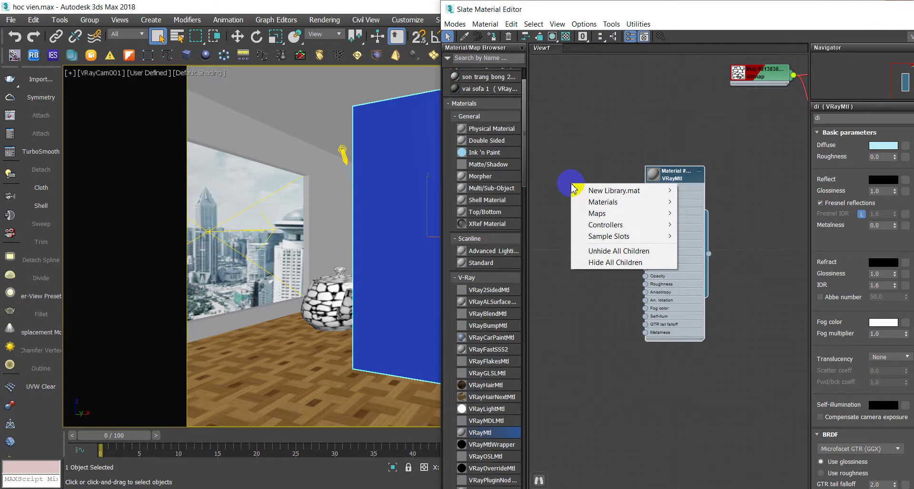
pyautogui.click(568, 292)
pyautogui.moveTo(527, 180); pyautogui.dragTo(528, 272)
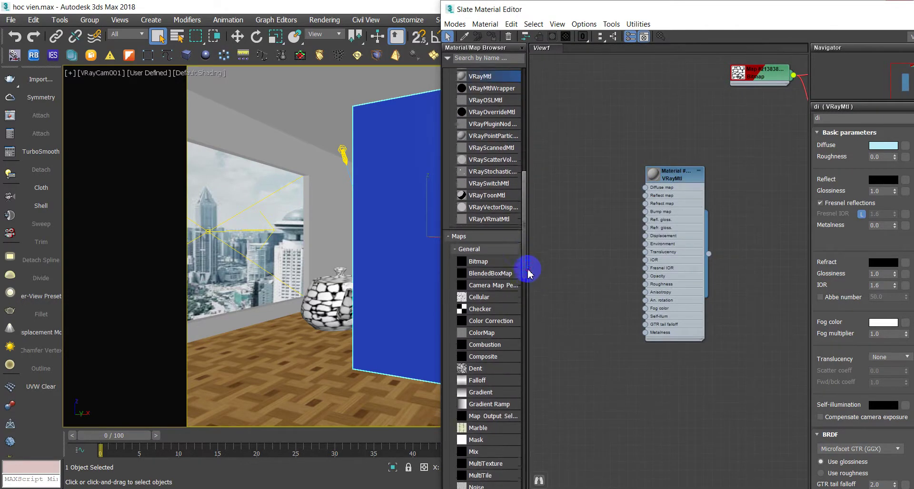
pyautogui.moveTo(565, 241); pyautogui.dragTo(565, 241)
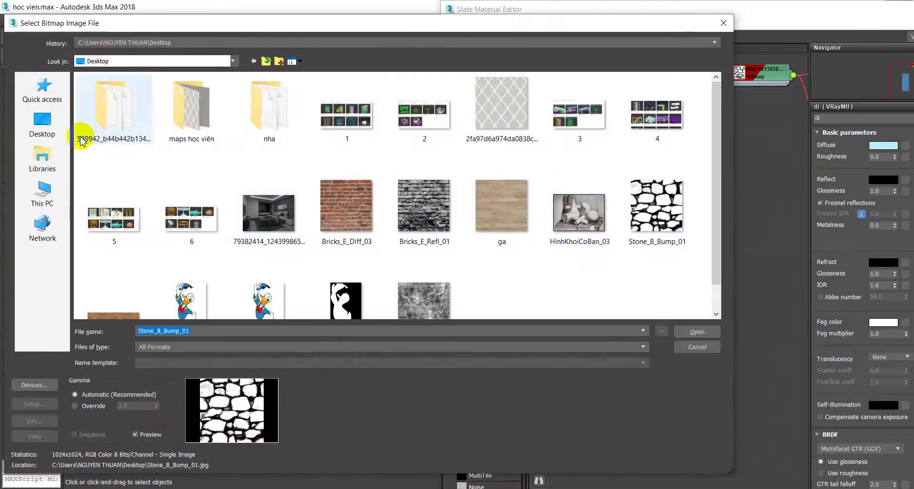
pyautogui.click(42, 125)
pyautogui.click(578, 216)
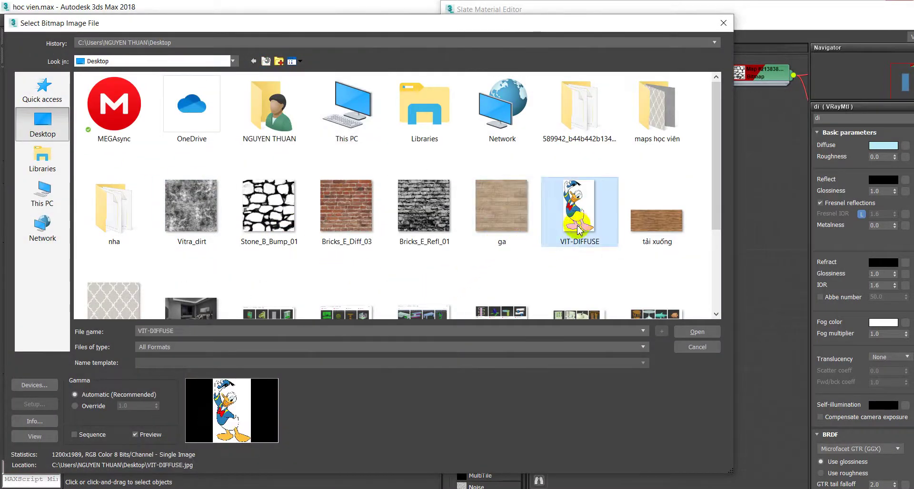
pyautogui.click(697, 332)
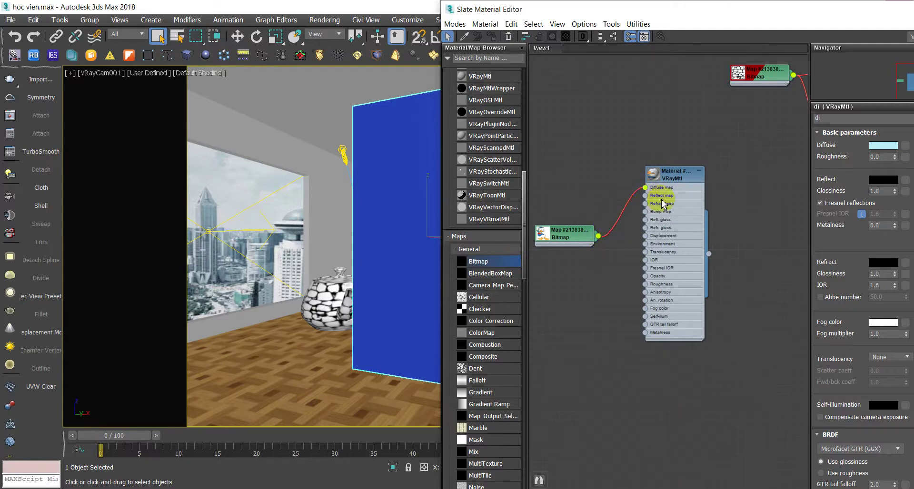
# - Arrange the Donald bitmap node, show the material shaded in the viewport, and move the editor aside
pyautogui.moveTo(580, 236); pyautogui.dragTo(597, 211)
pyautogui.moveTo(708, 253); pyautogui.dragTo(402, 262)
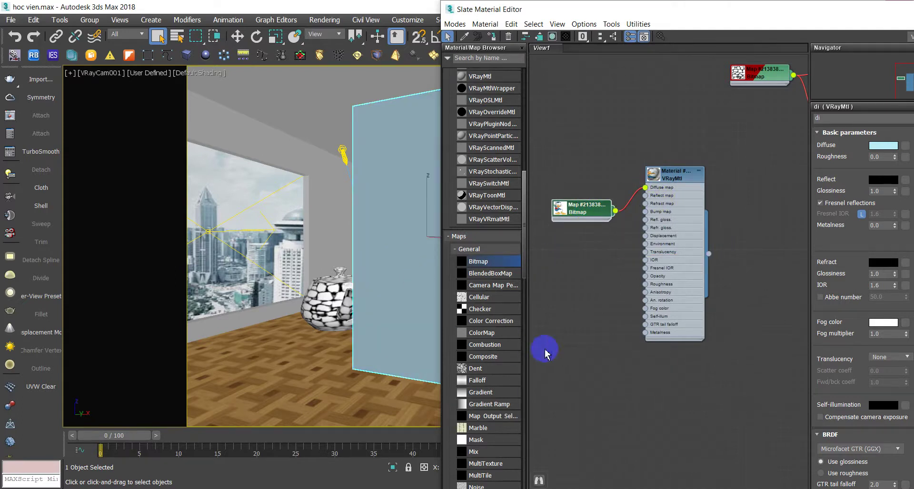
pyautogui.click(544, 38)
pyautogui.click(554, 37)
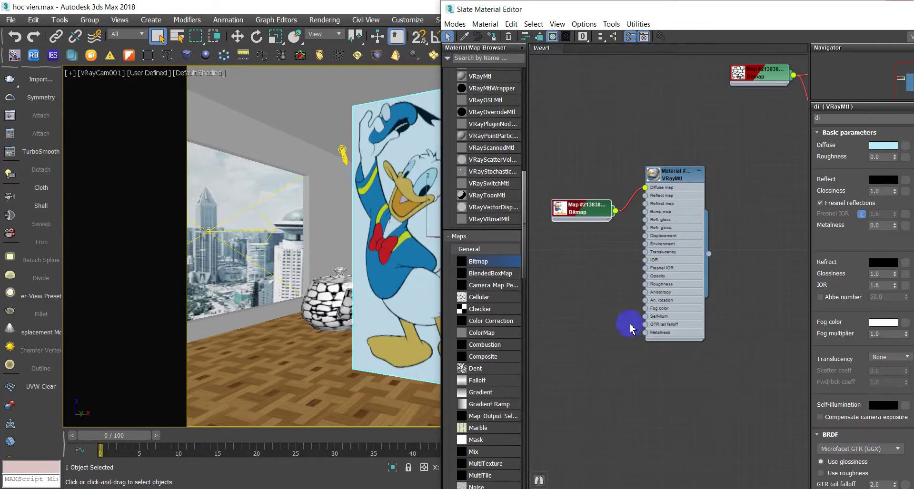
pyautogui.moveTo(634, 10); pyautogui.dragTo(684, 39)
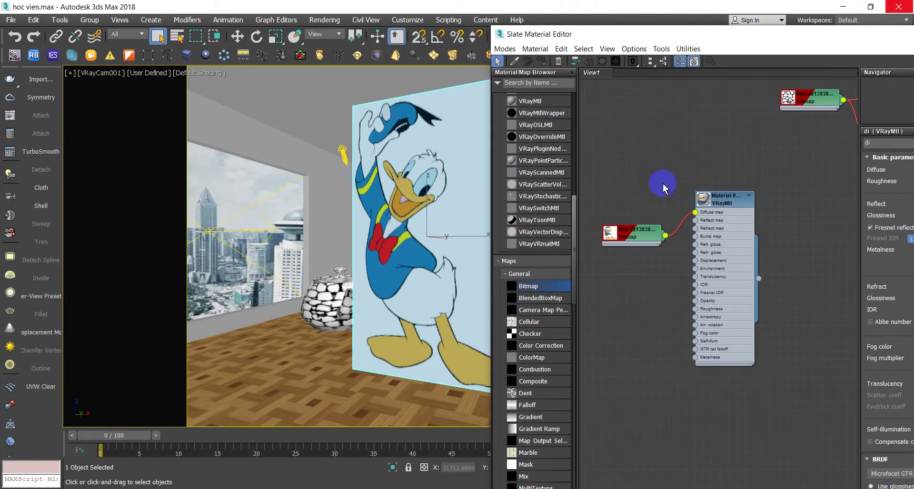
# - Open the V-Ray frame buffer with the last render and turn off Region render
pyautogui.press('super+d')
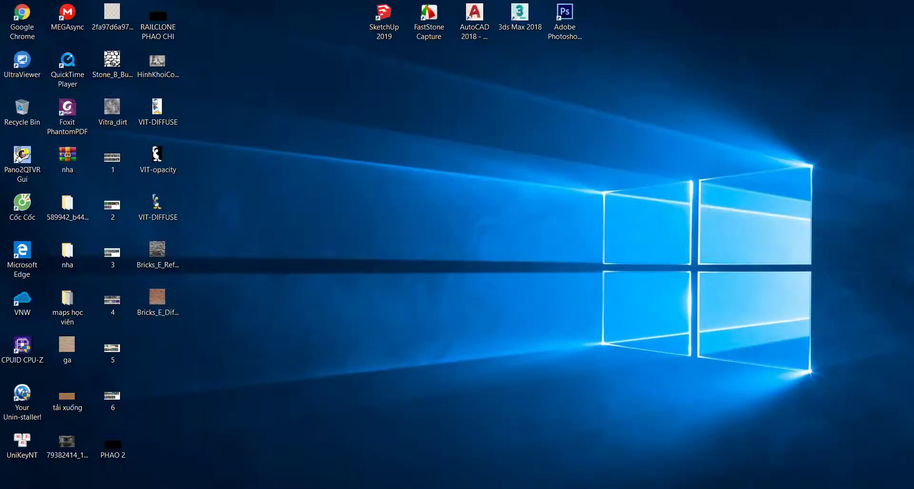
pyautogui.press('super+d')
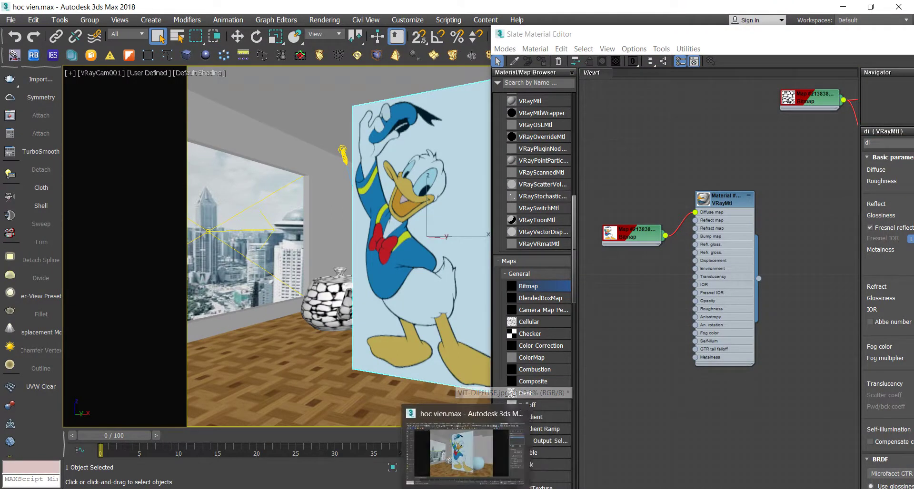
pyautogui.moveTo(512, 488)
pyautogui.mouseDown()
pyautogui.moveTo(330, 378)
pyautogui.moveTo(124, 437)
pyautogui.mouseUp()
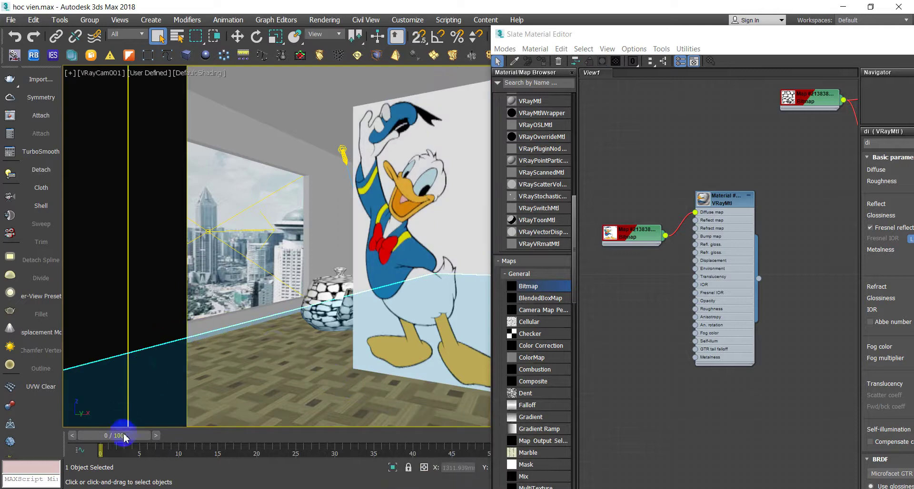
pyautogui.click(10, 114)
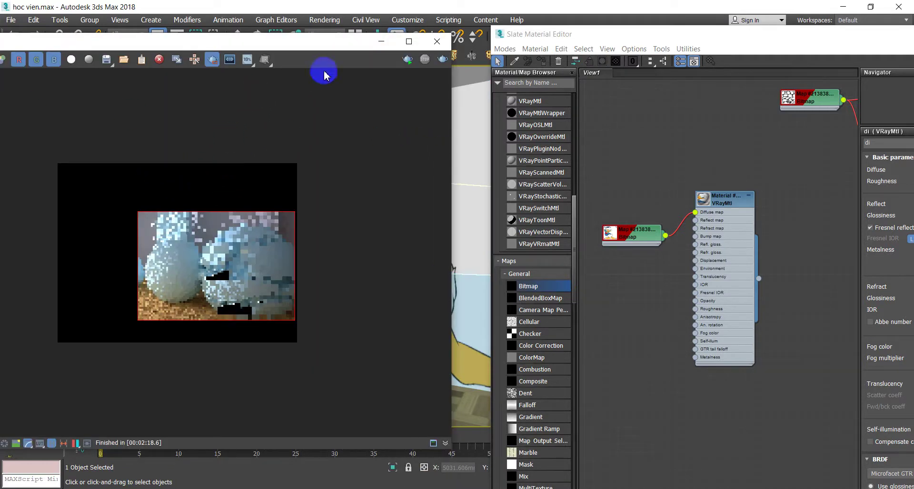
pyautogui.click(215, 61)
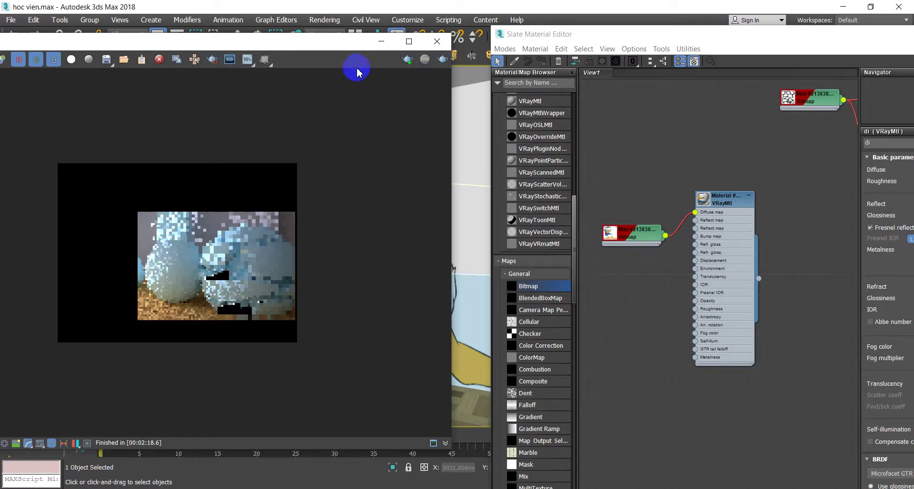
# - Reposition the frame buffer window higher on screen and start a new render
pyautogui.scroll(2, 236, 86)
pyautogui.doubleClick(190, 38)
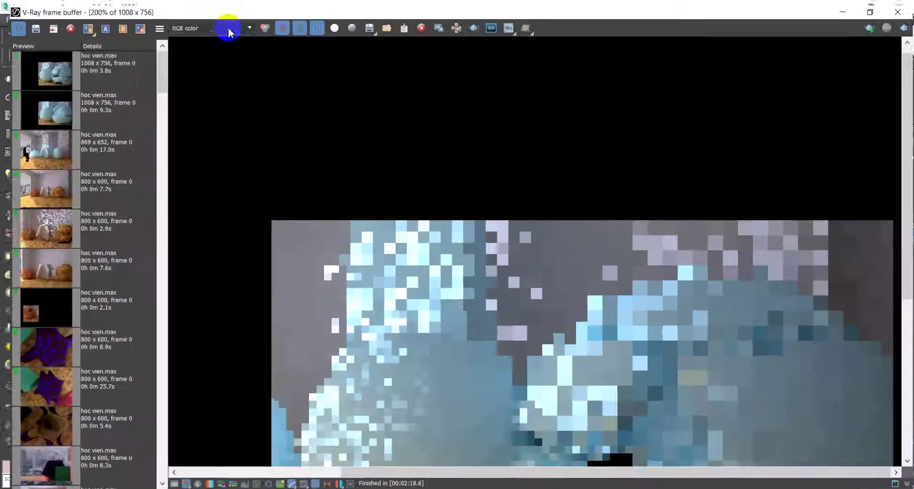
pyautogui.click(871, 6)
pyautogui.scroll(-2, 238, 112)
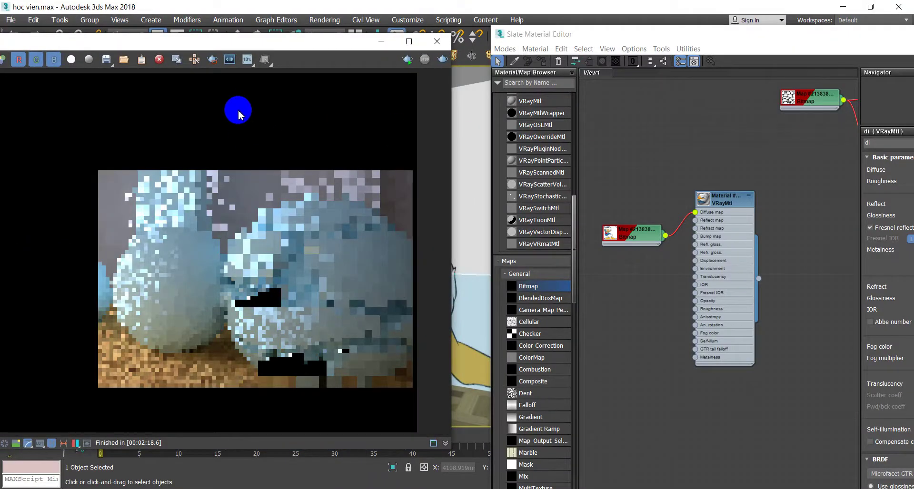
pyautogui.moveTo(204, 41); pyautogui.dragTo(203, 15)
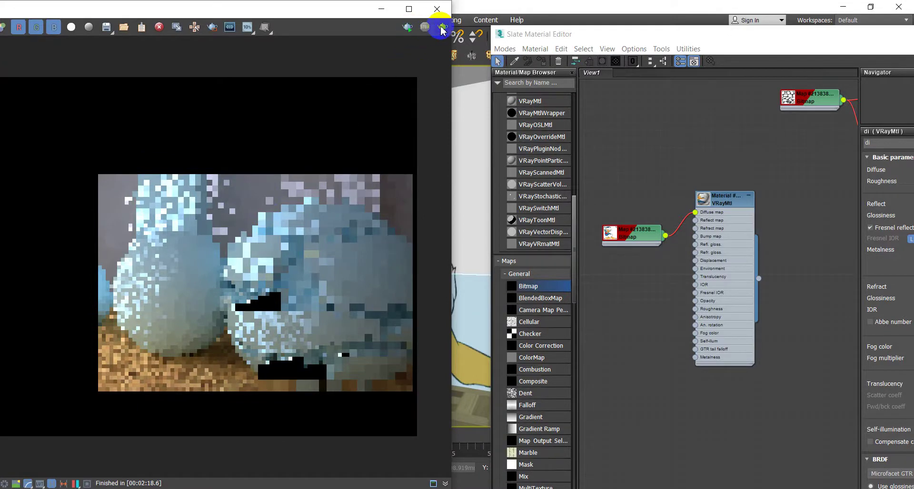
pyautogui.click(403, 28)
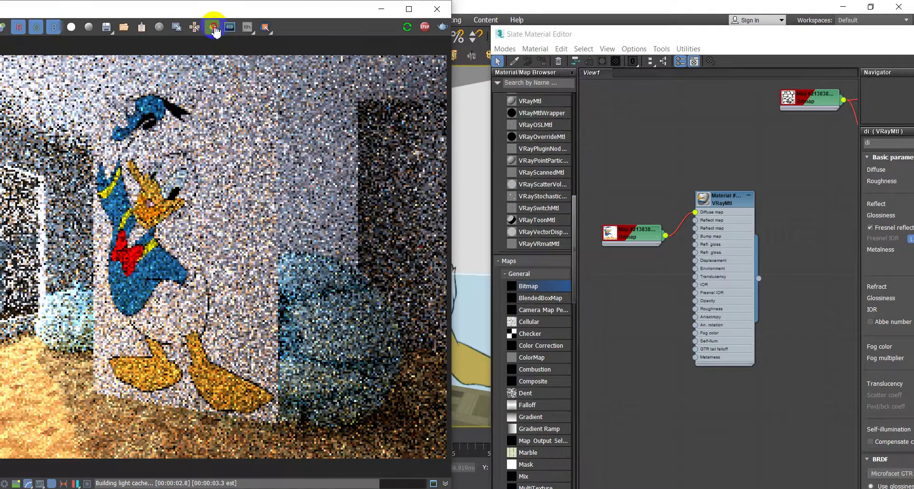
# - Render only a region framed around the Donald panel, then move the bitmap node up
pyautogui.click(213, 27)
pyautogui.moveTo(63, 60)
pyautogui.mouseDown()
pyautogui.moveTo(322, 408)
pyautogui.moveTo(312, 451)
pyautogui.mouseUp()
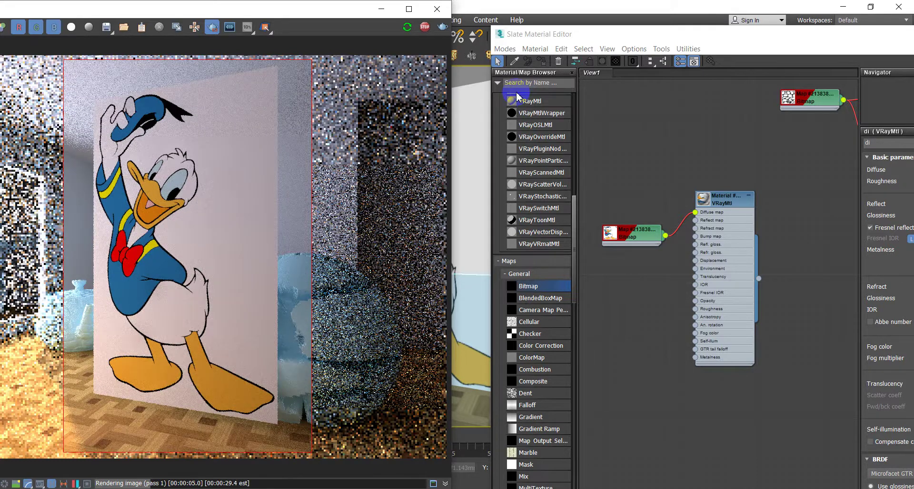
pyautogui.moveTo(626, 233); pyautogui.dragTo(614, 183)
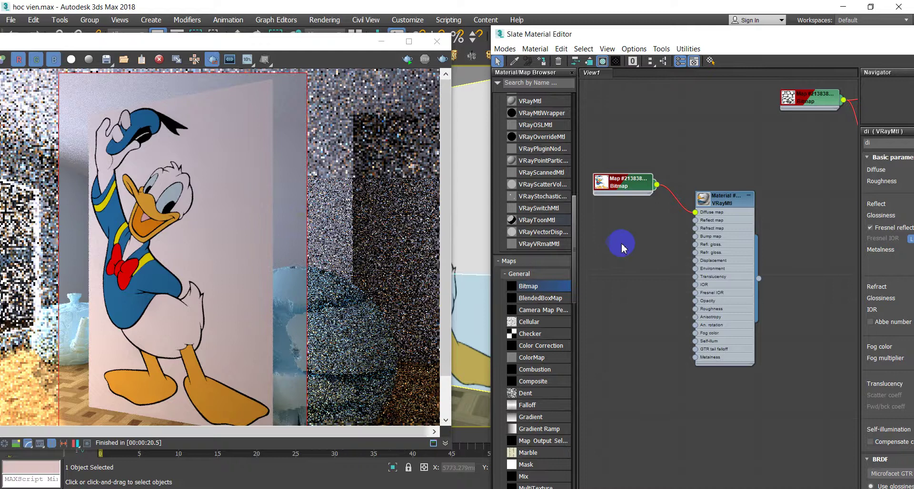
# - Duplicate the Donald bitmap node and load VIT-opacity.png into the copy
pyautogui.click(617, 222)
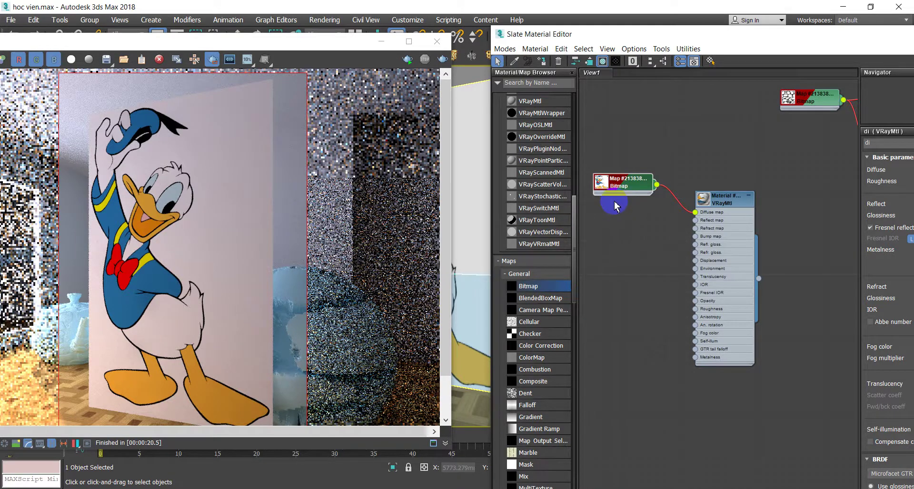
pyautogui.keyDown('shift'); pyautogui.moveTo(616, 205); pyautogui.dragTo(610, 303); pyautogui.keyUp('shift')
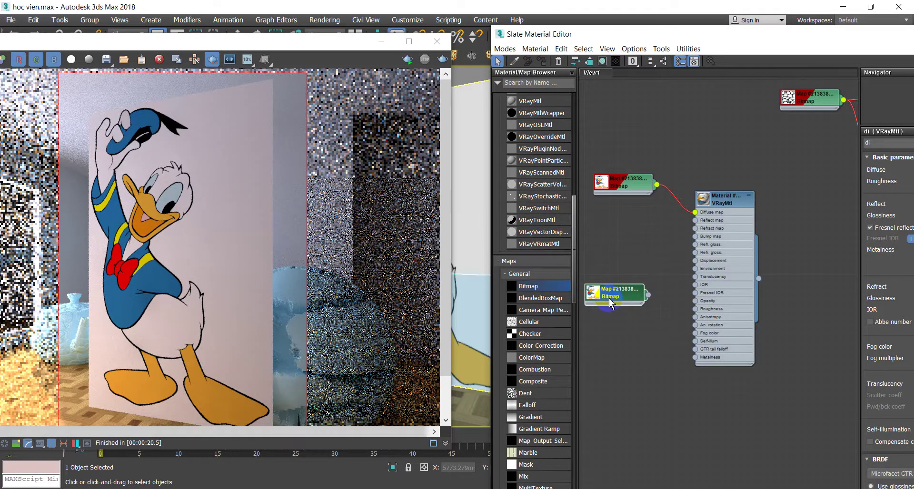
pyautogui.doubleClick(621, 299)
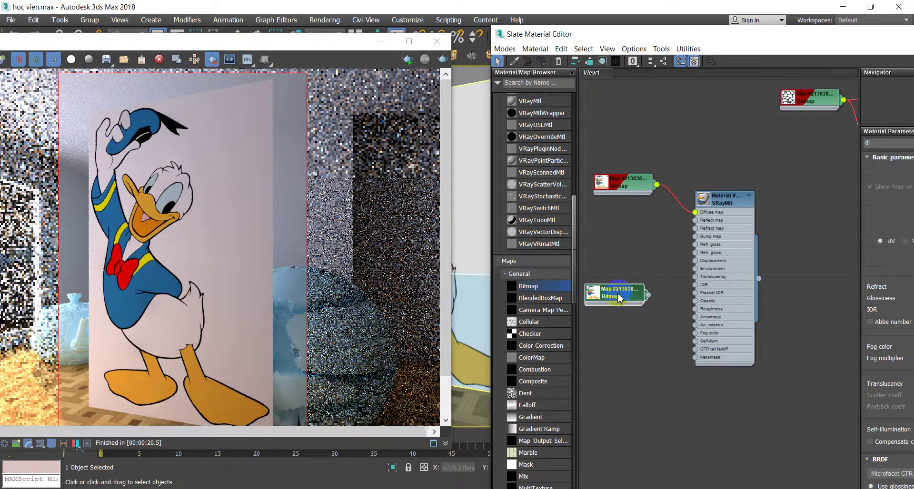
pyautogui.moveTo(689, 35); pyautogui.dragTo(531, 37)
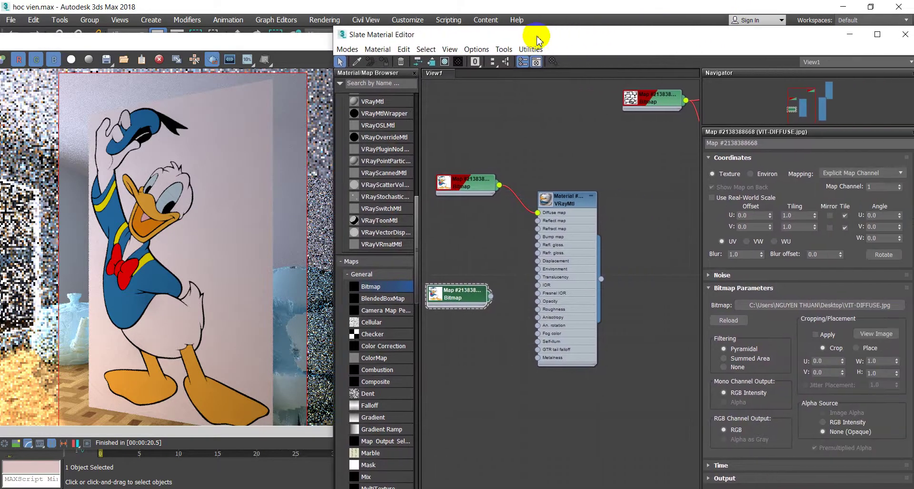
pyautogui.click(785, 305)
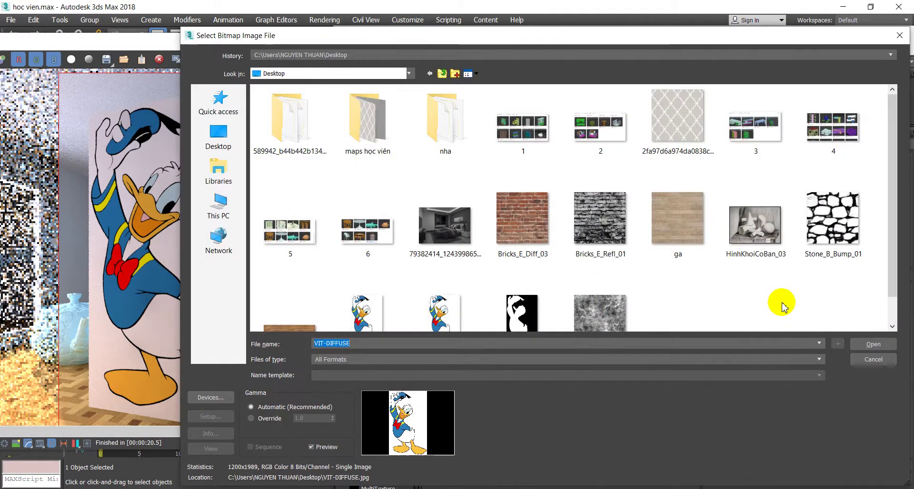
pyautogui.click(523, 314)
pyautogui.scroll(-1, 524, 314)
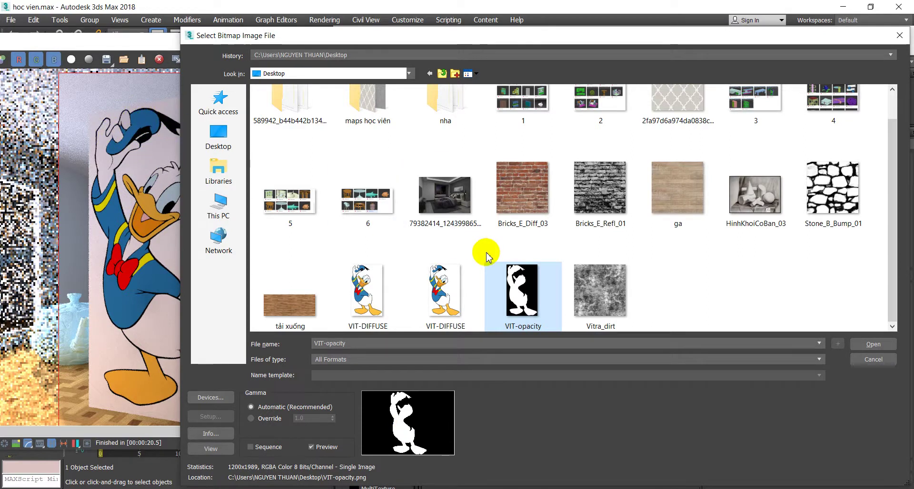
pyautogui.click(879, 347)
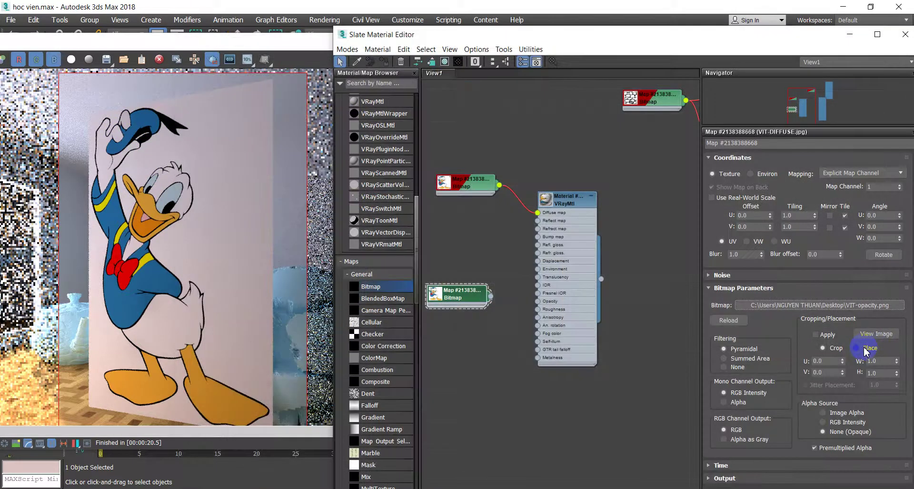
# - Connect the VIT-opacity bitmap to the VRayMtl Opacity input and re-render the scene
pyautogui.click(509, 302)
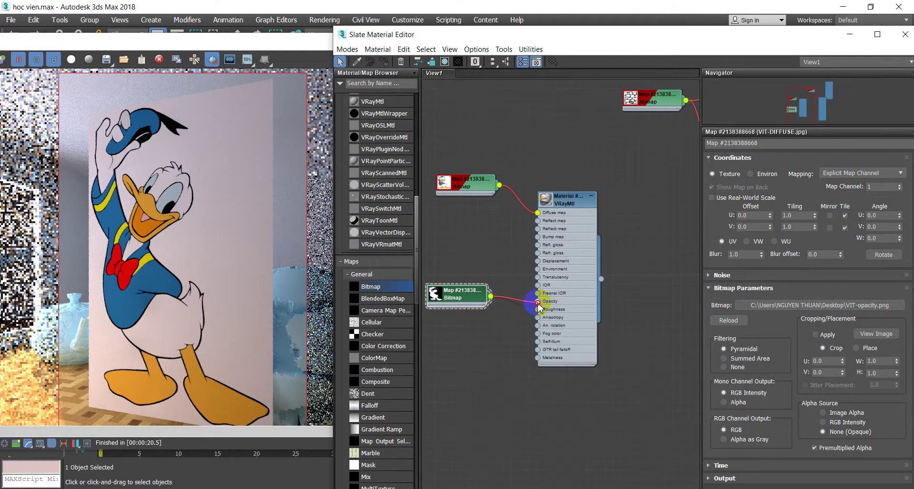
pyautogui.click(561, 211)
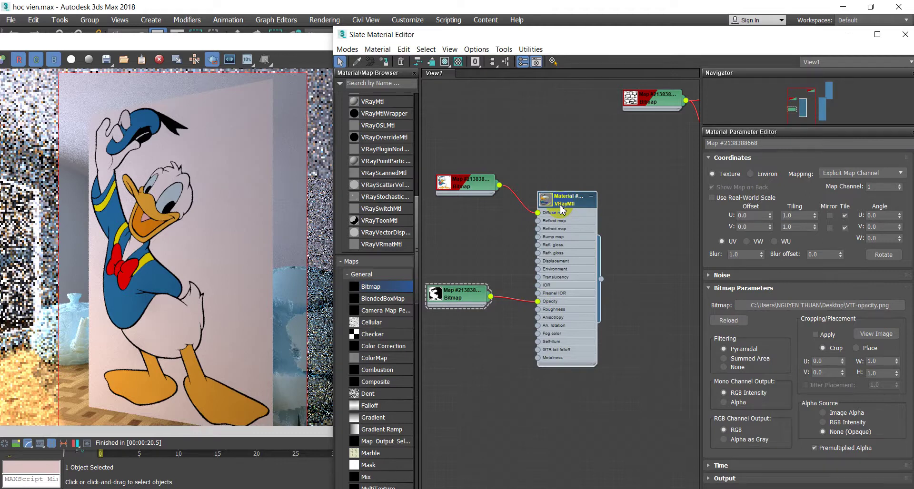
pyautogui.doubleClick(561, 211)
pyautogui.scroll(2, 557, 208)
pyautogui.scroll(2, 552, 206)
pyautogui.scroll(2, 548, 202)
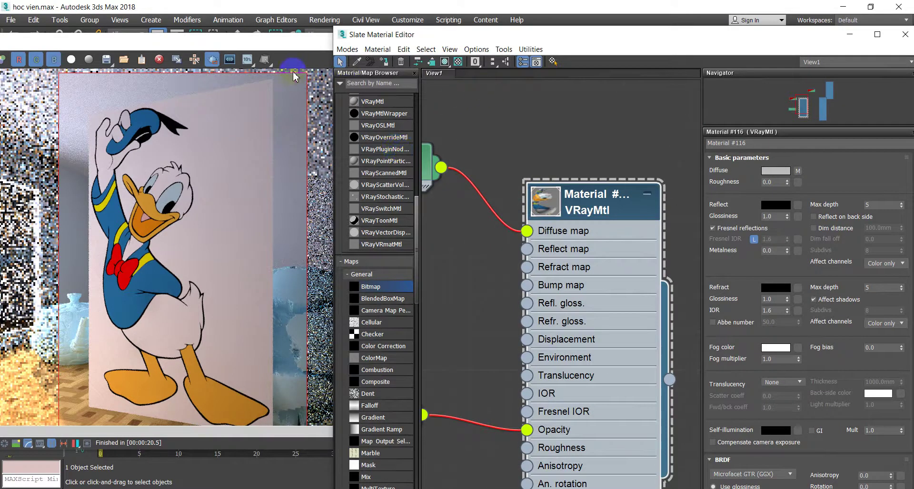
pyautogui.click(327, 56)
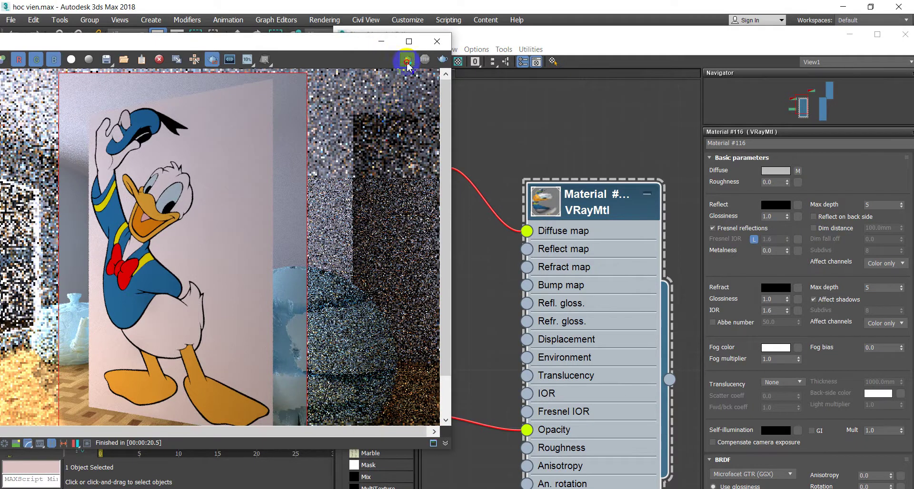
pyautogui.click(406, 61)
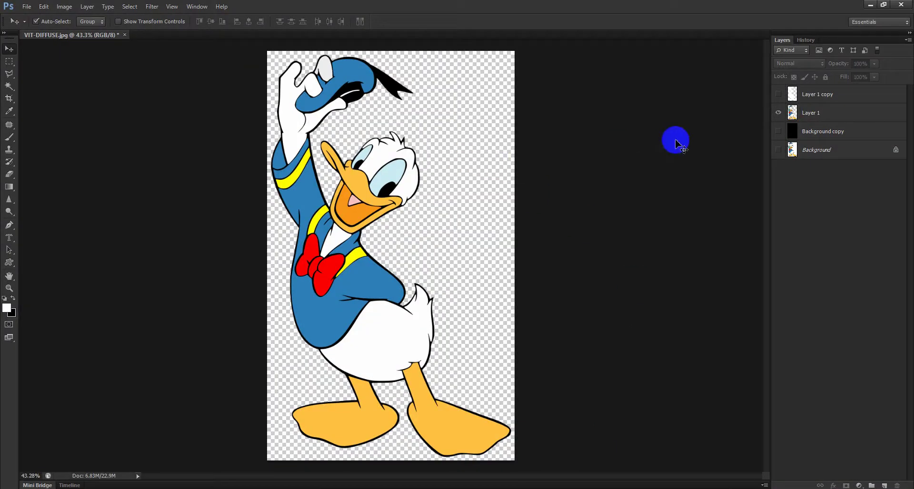
# - Show the Layer 1 copy and Background copy layers and work around Donald's hat tip
pyautogui.click(778, 94)
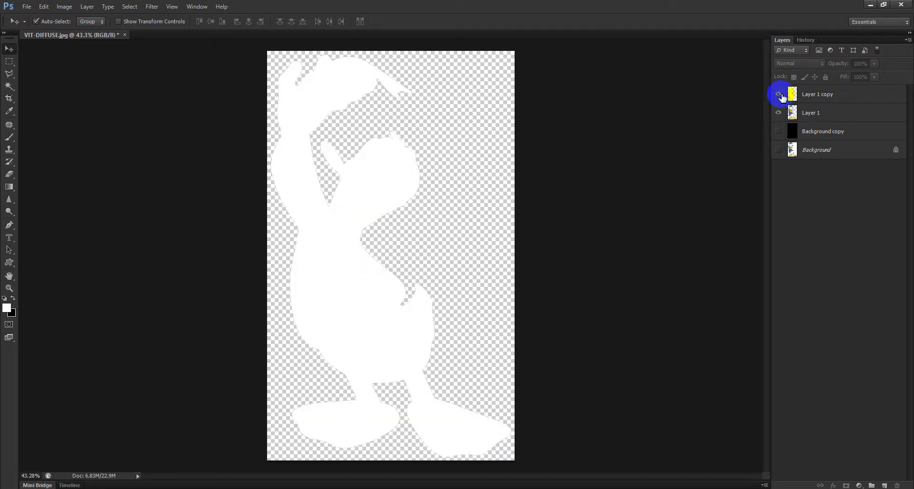
pyautogui.click(778, 131)
pyautogui.click(418, 152)
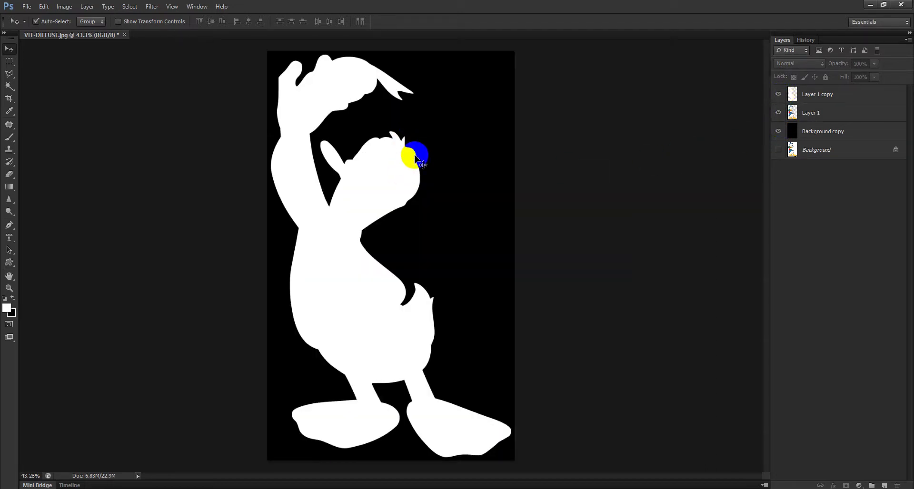
pyautogui.click(398, 95)
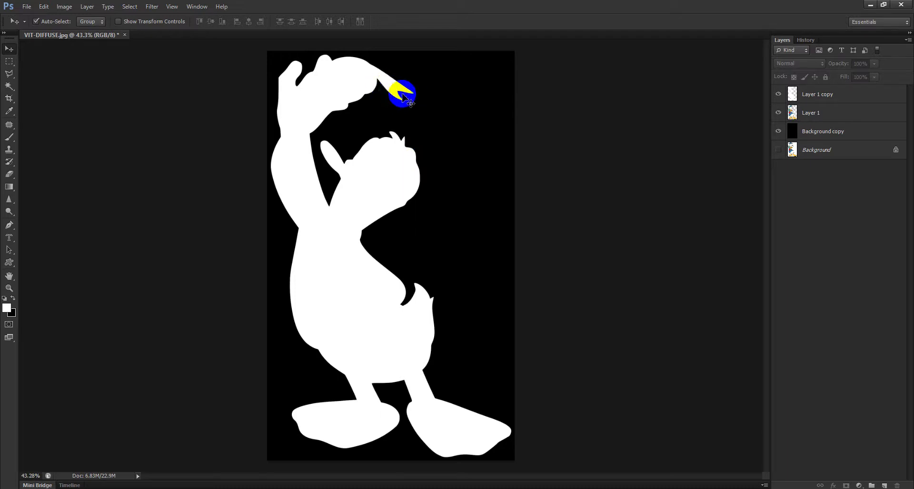
pyautogui.click(405, 91)
pyautogui.moveTo(405, 91); pyautogui.dragTo(395, 97)
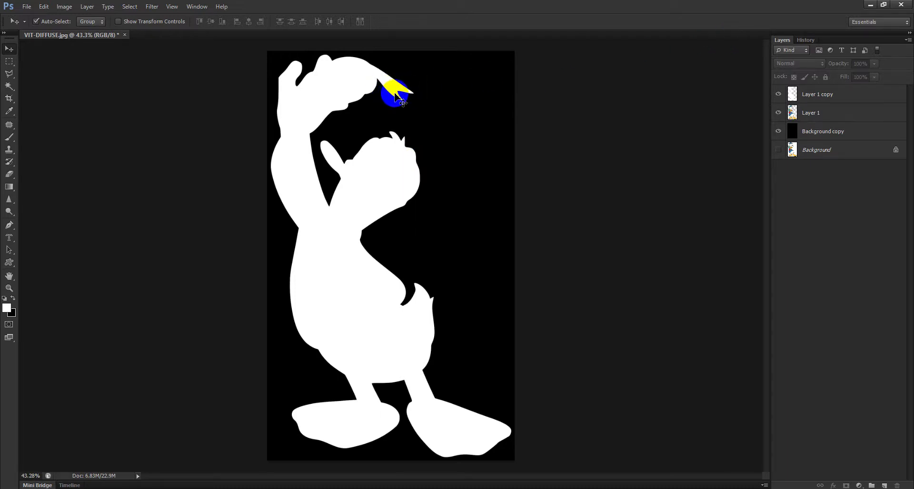
pyautogui.click(402, 94)
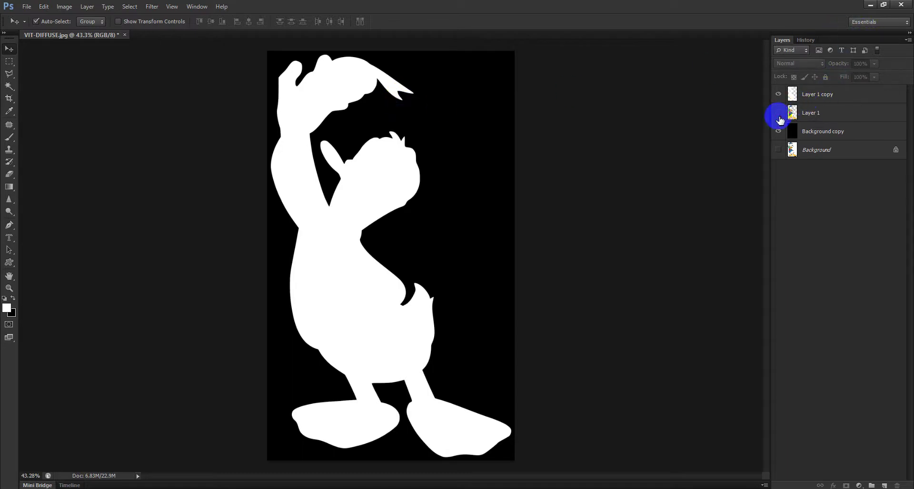
# - Hide both copy layers and touch up the tip of Donald's hat on Layer 1
pyautogui.click(778, 94)
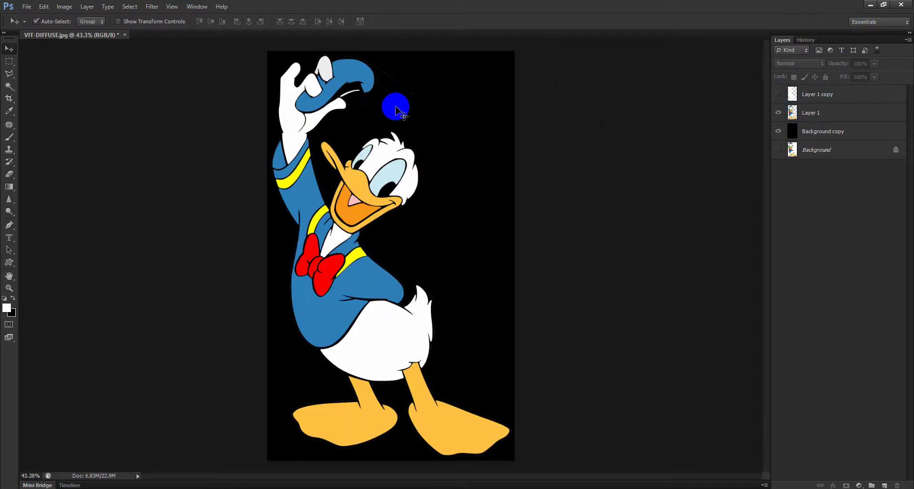
pyautogui.click(778, 131)
pyautogui.moveTo(422, 104)
pyautogui.mouseDown()
pyautogui.moveTo(384, 88)
pyautogui.moveTo(415, 68)
pyautogui.moveTo(381, 85)
pyautogui.mouseUp()
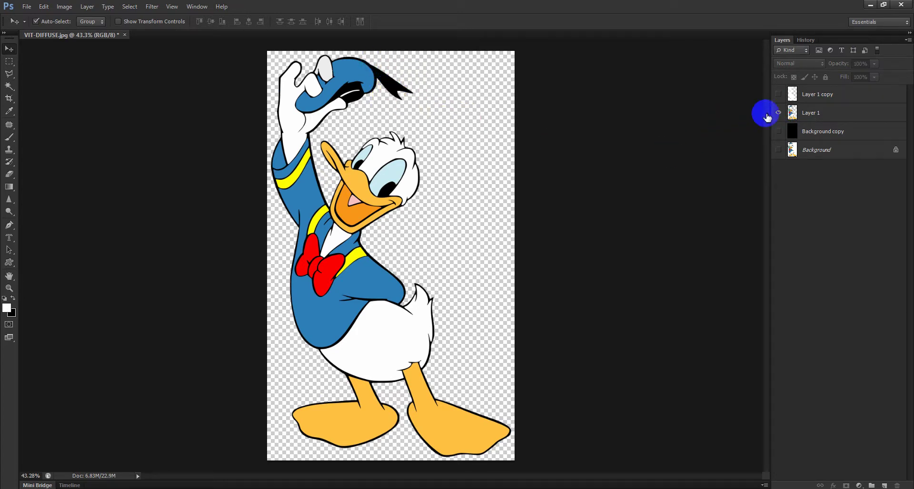
# - Re-enable both copy layers, reshape the hat tip on the silhouette, and minimize Photoshop
pyautogui.click(778, 98)
pyautogui.click(778, 131)
pyautogui.moveTo(378, 78); pyautogui.dragTo(387, 89)
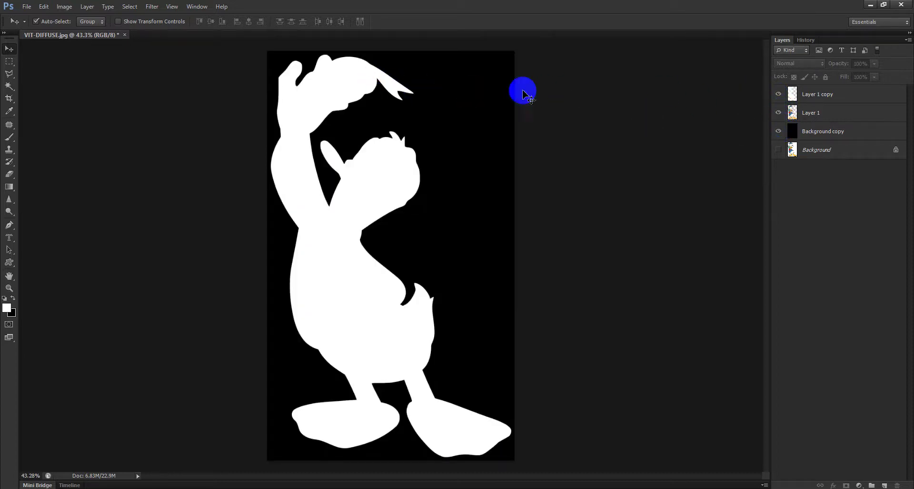
pyautogui.click(870, 5)
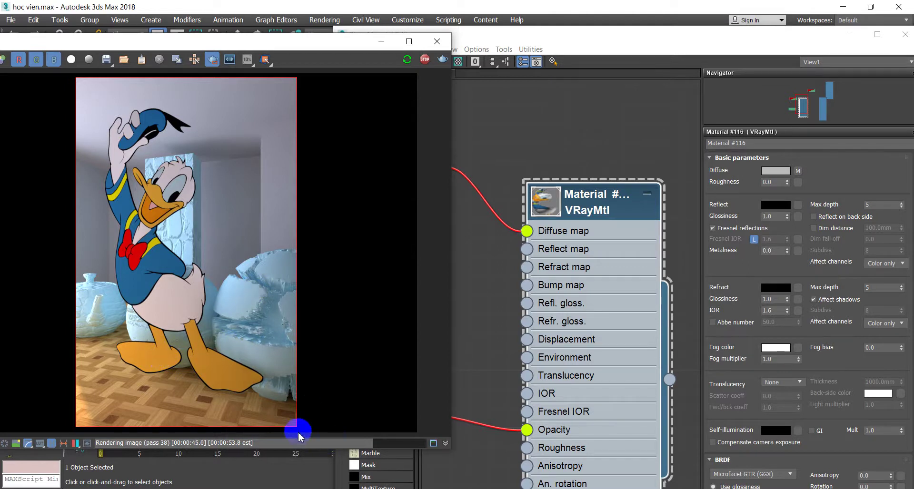
# - Start a fresh V-Ray render, stop it early while noisy, and bring up the Slate Material Editor
pyautogui.moveTo(40, 324); pyautogui.dragTo(123, 132)
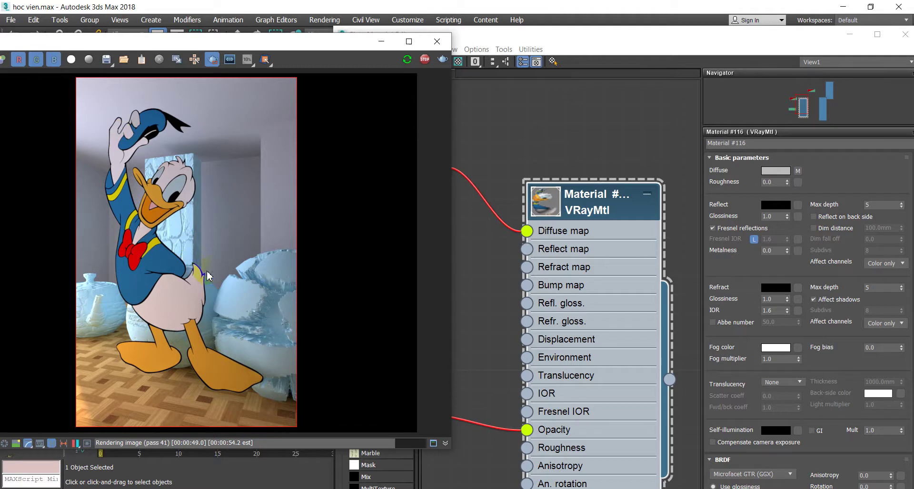
pyautogui.click(425, 59)
pyautogui.click(407, 59)
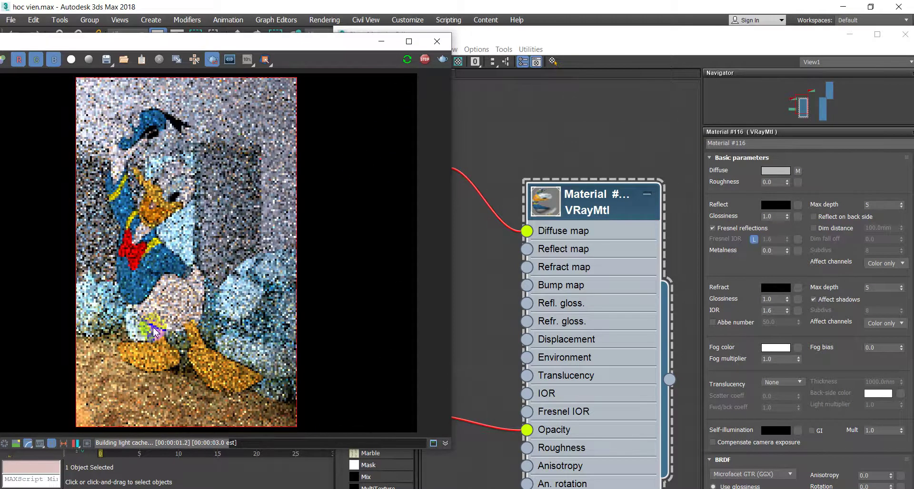
pyautogui.click(425, 59)
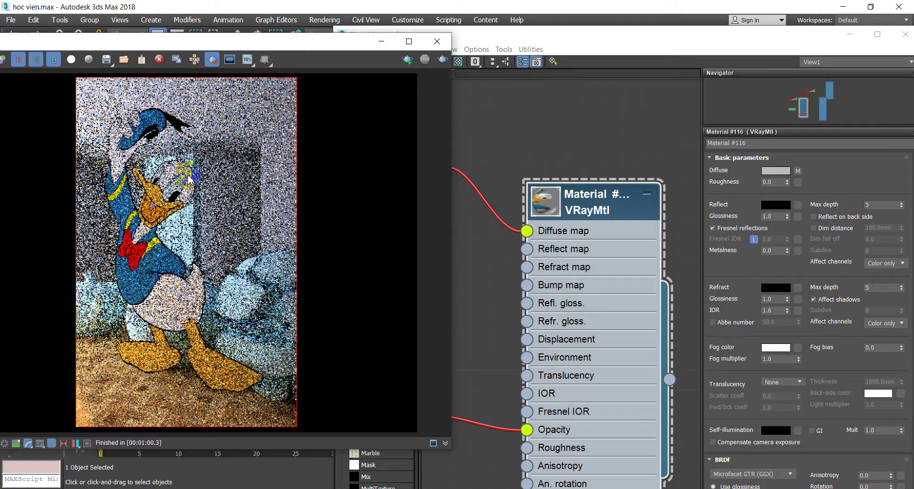
pyautogui.press('m')
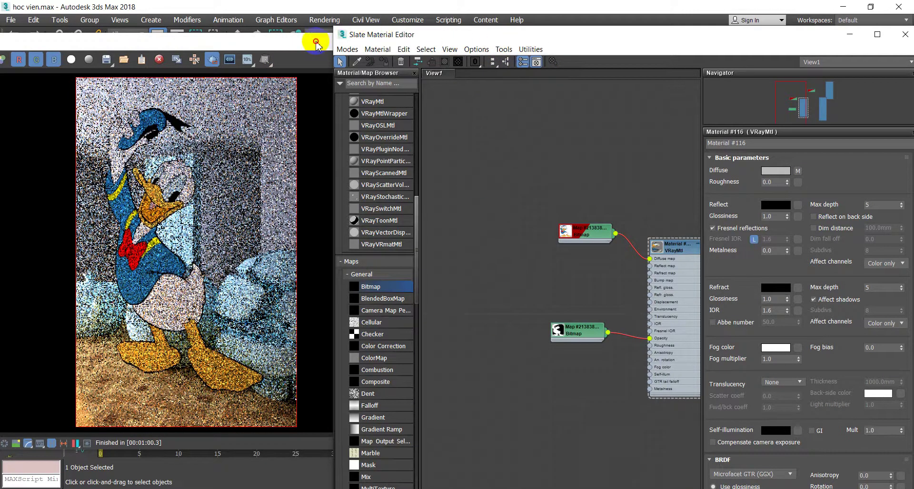
# - Minimize the render and editor windows, select the Donald panel, and reopen the material editor
pyautogui.click(314, 42)
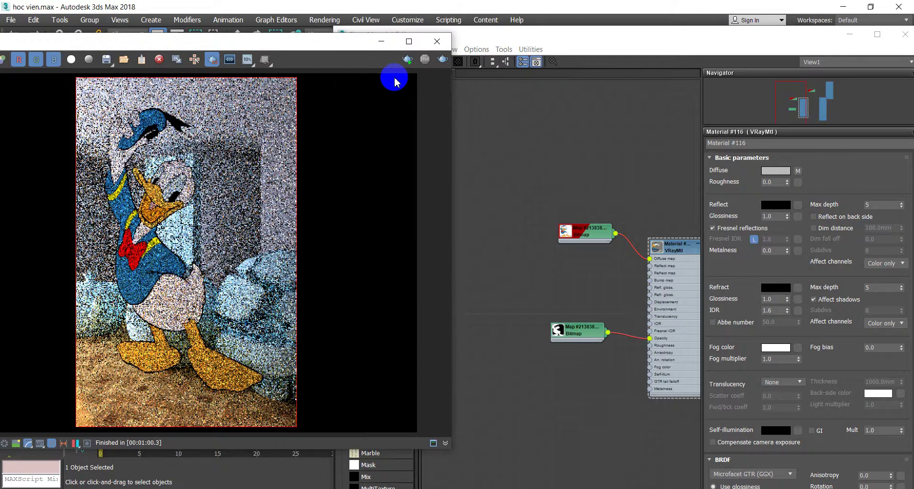
pyautogui.click(380, 42)
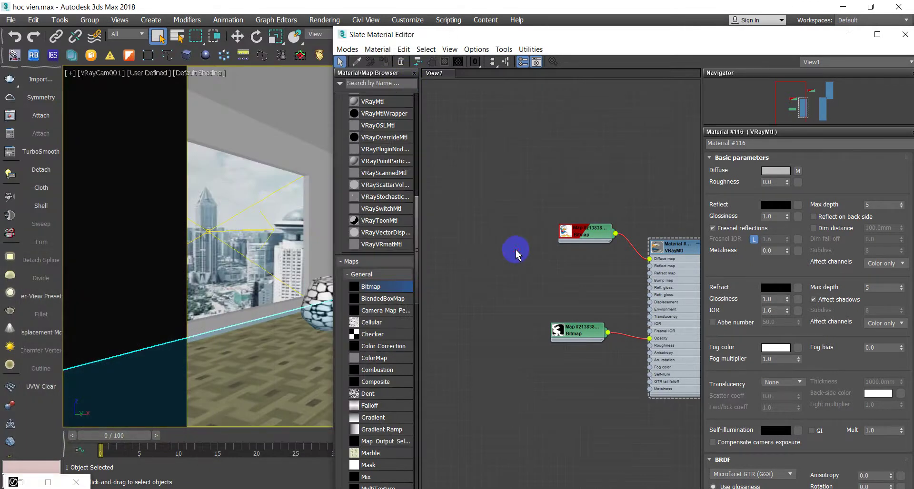
pyautogui.click(849, 34)
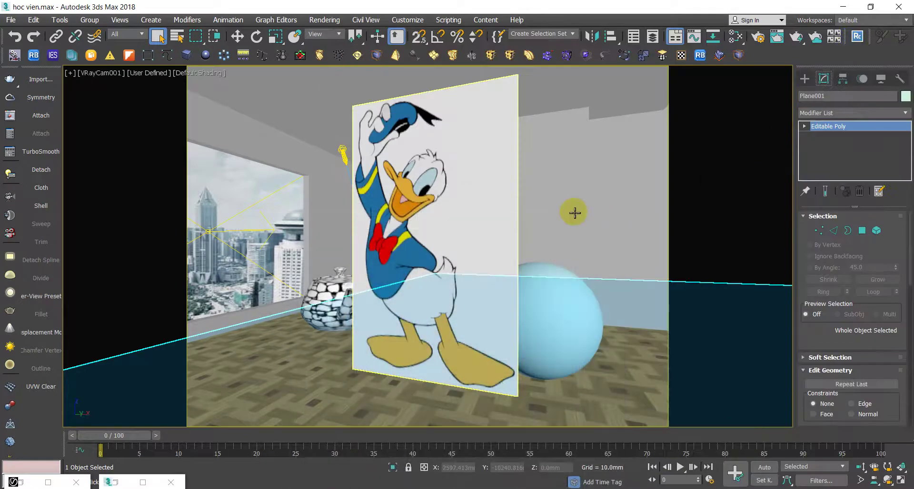
pyautogui.click(465, 167)
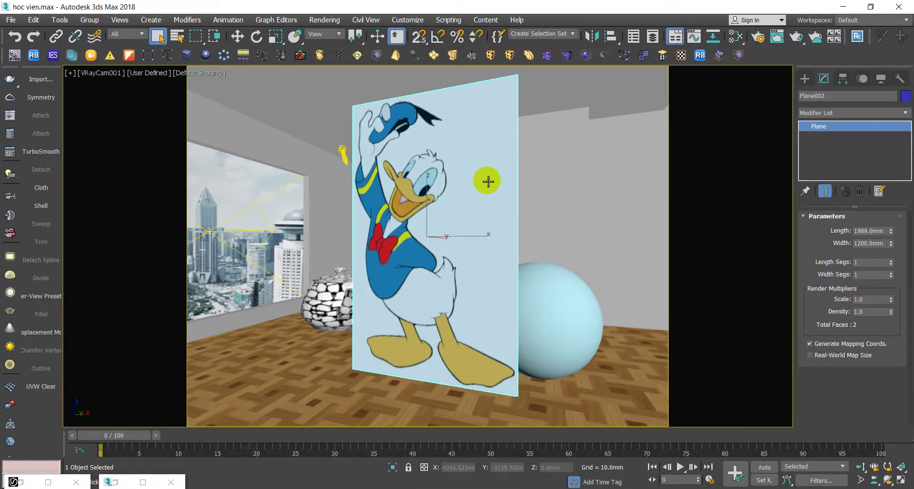
pyautogui.press('m')
# - Create a new blank VRayMtl node and assign it to the Donald panel
pyautogui.moveTo(483, 190); pyautogui.dragTo(677, 255, button='middle')
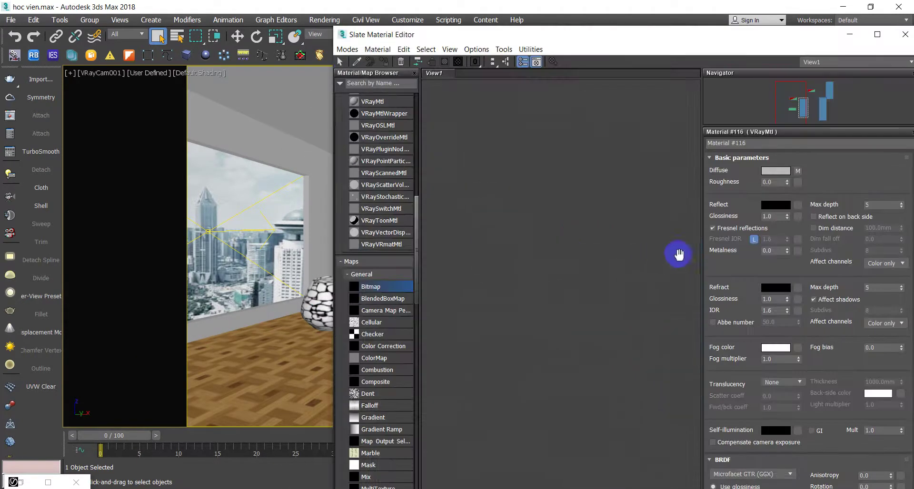
pyautogui.scroll(-5, 407, 372)
pyautogui.scroll(5, 400, 357)
pyautogui.scroll(5, 399, 357)
pyautogui.scroll(5, 402, 356)
pyautogui.moveTo(390, 340); pyautogui.dragTo(579, 293)
pyautogui.moveTo(512, 34); pyautogui.dragTo(716, 47)
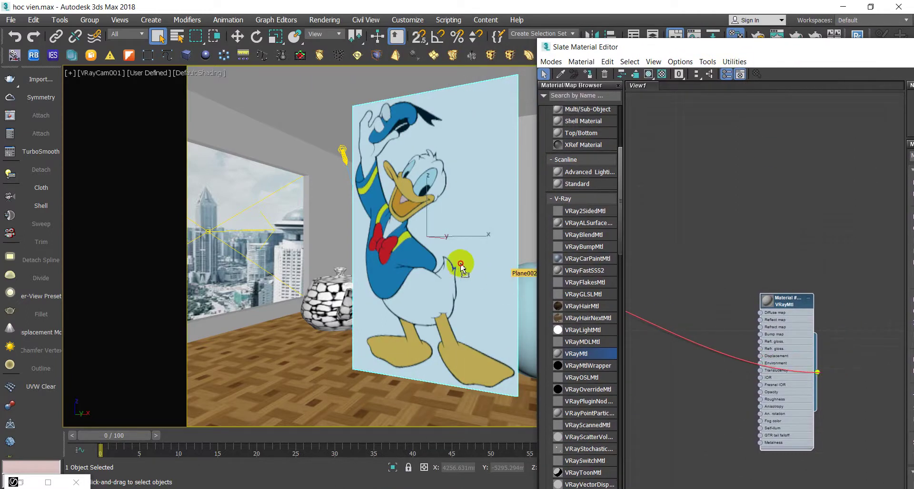
pyautogui.moveTo(816, 375); pyautogui.dragTo(459, 263)
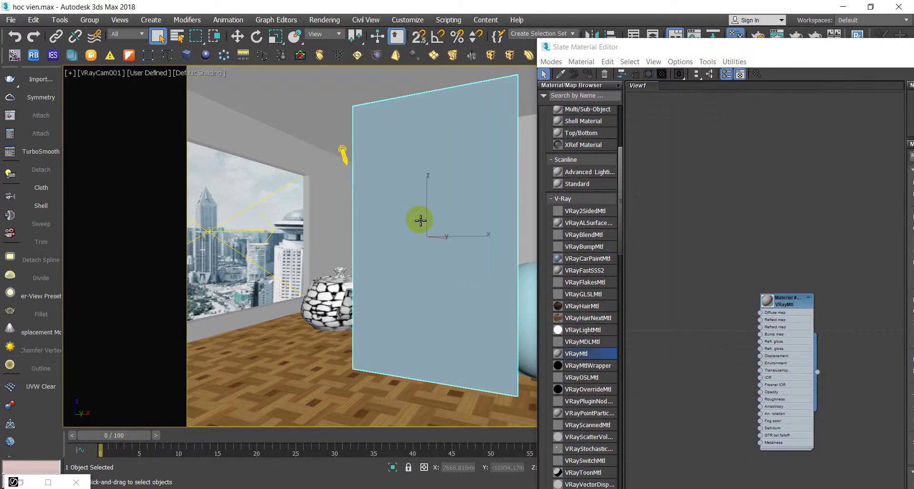
# - In the wireframe Top view, move the Donald panel further back along Y
pyautogui.press('t')
pyautogui.press('F3')
pyautogui.moveTo(414, 214); pyautogui.dragTo(298, 305, button='middle')
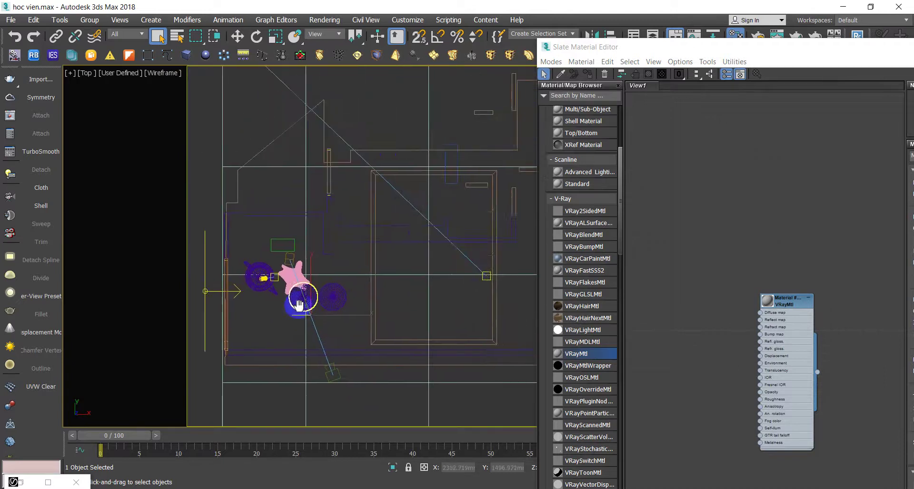
pyautogui.scroll(1, 298, 305)
pyautogui.click(231, 38)
pyautogui.moveTo(304, 285); pyautogui.dragTo(306, 77)
pyautogui.scroll(4, 302, 218)
pyautogui.scroll(-2, 346, 237)
pyautogui.scroll(2, 366, 232)
pyautogui.moveTo(375, 222); pyautogui.dragTo(383, 212)
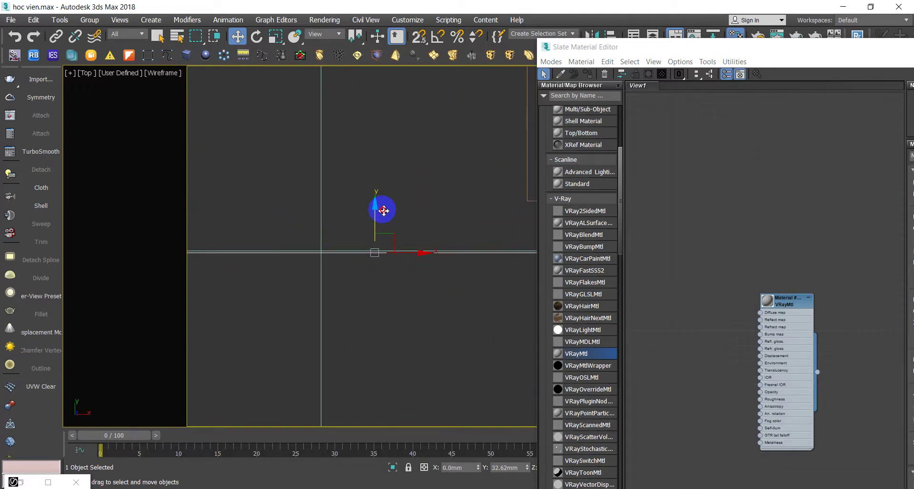
pyautogui.scroll(-3, 383, 211)
pyautogui.scroll(-2, 376, 216)
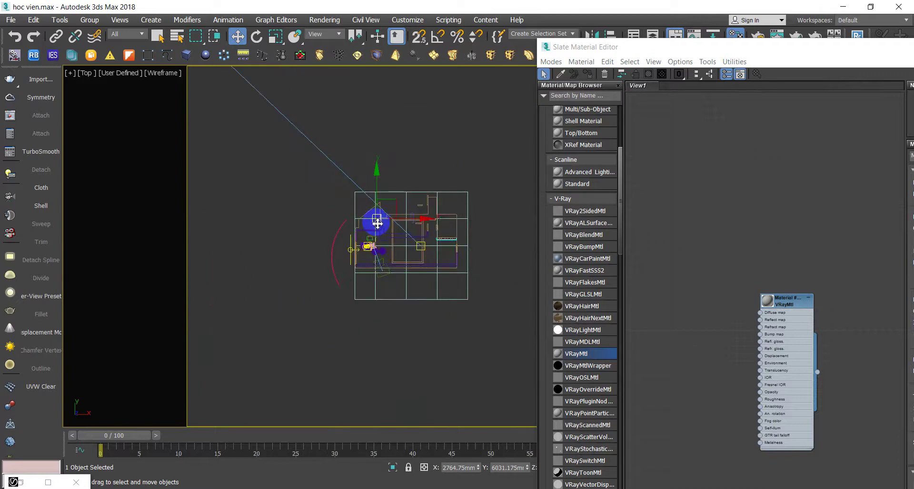
# - Return to the camera view and minimize the material editor
pyautogui.press('c')
pyautogui.moveTo(845, 51); pyautogui.dragTo(714, 71)
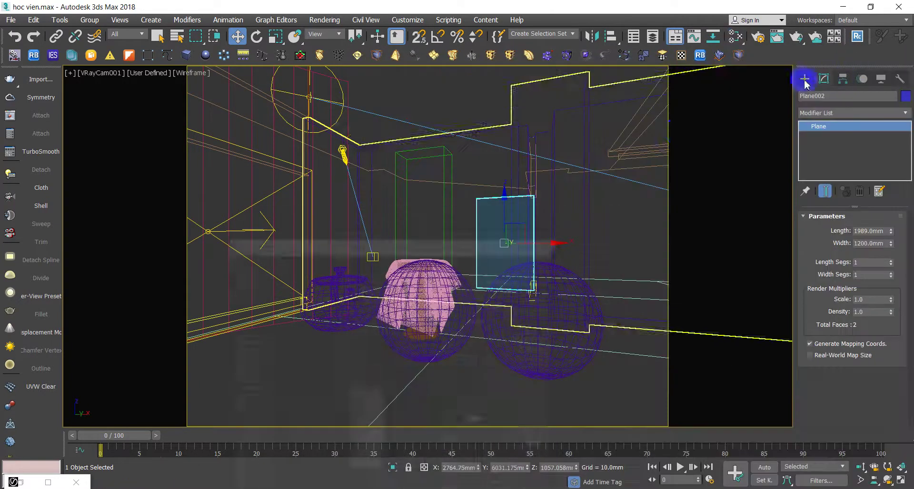
pyautogui.click(858, 67)
# - Select the Donald panel and move it left to about X 1985 mm
pyautogui.press('F3')
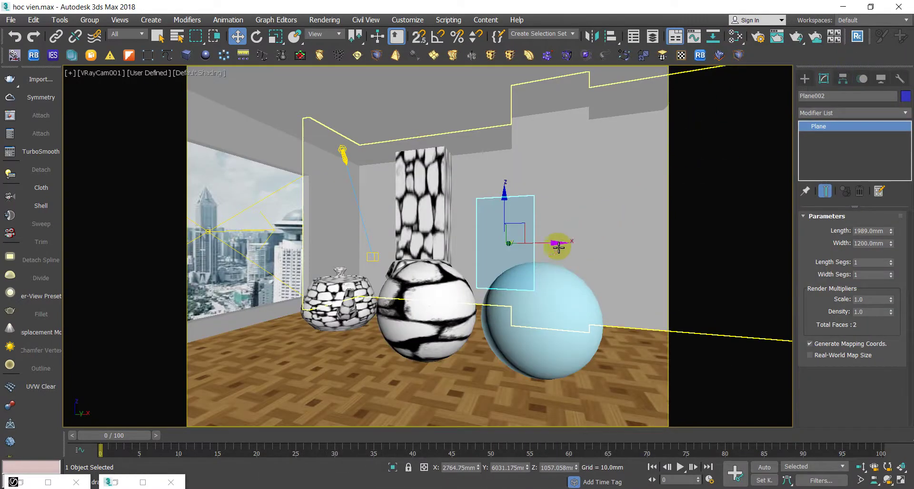
pyautogui.click(459, 288)
pyautogui.click(493, 238)
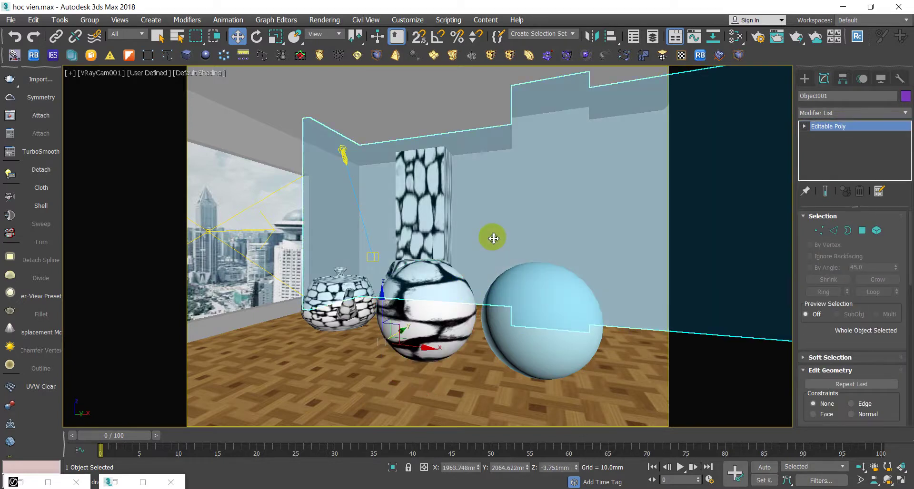
pyautogui.press('F3')
pyautogui.click(481, 199)
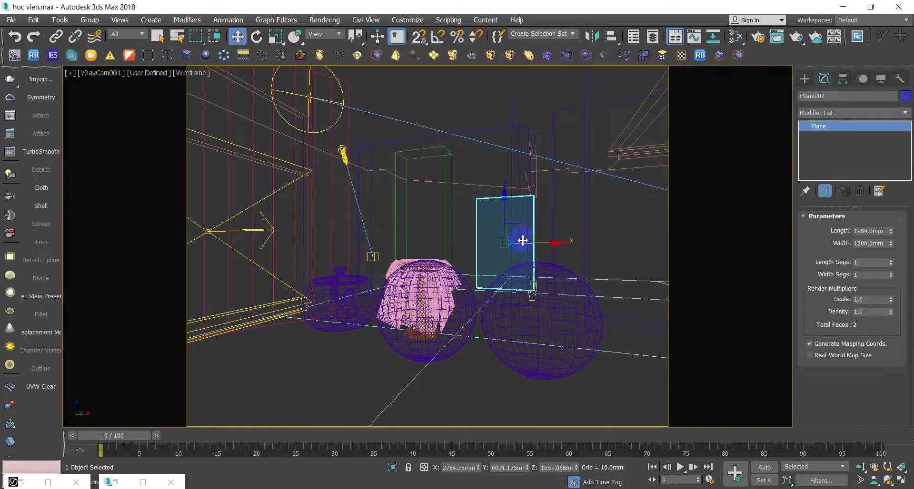
pyautogui.moveTo(537, 243); pyautogui.dragTo(507, 242)
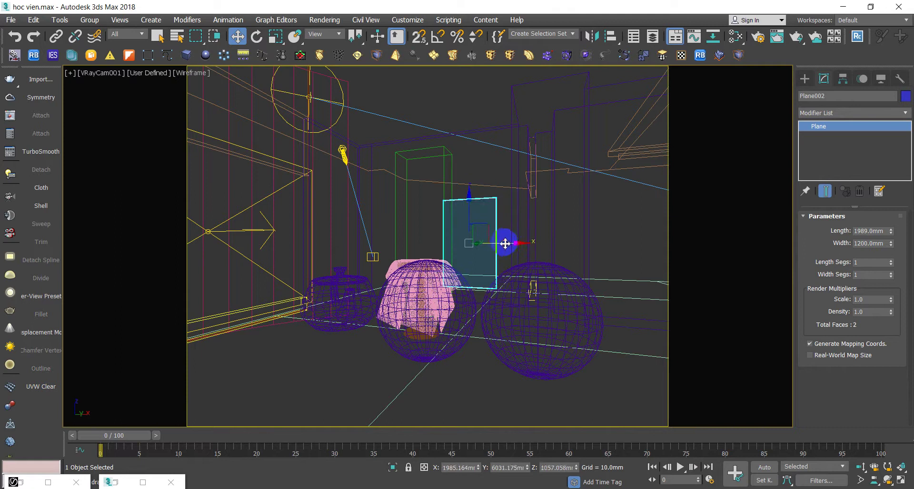
# - Select the cloth object in the shaded camera view
pyautogui.press('F3')
pyautogui.click(425, 282)
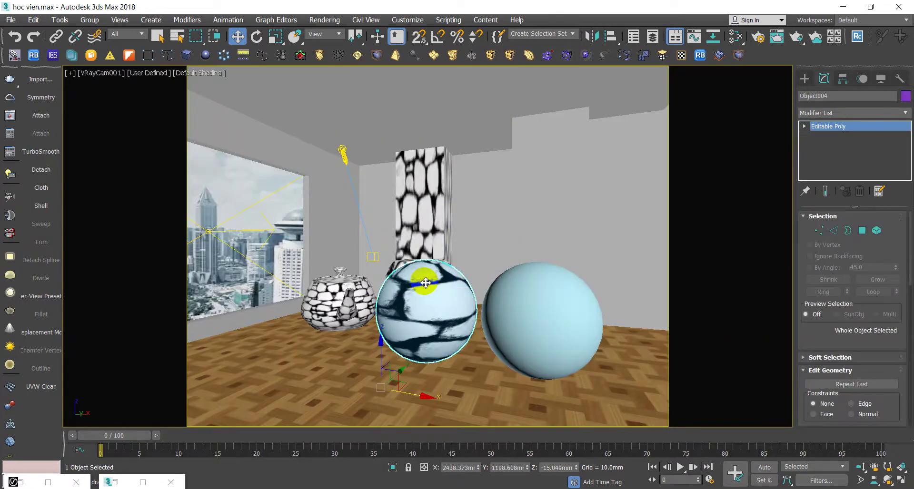
pyautogui.click(423, 283)
pyautogui.rightClick(421, 276)
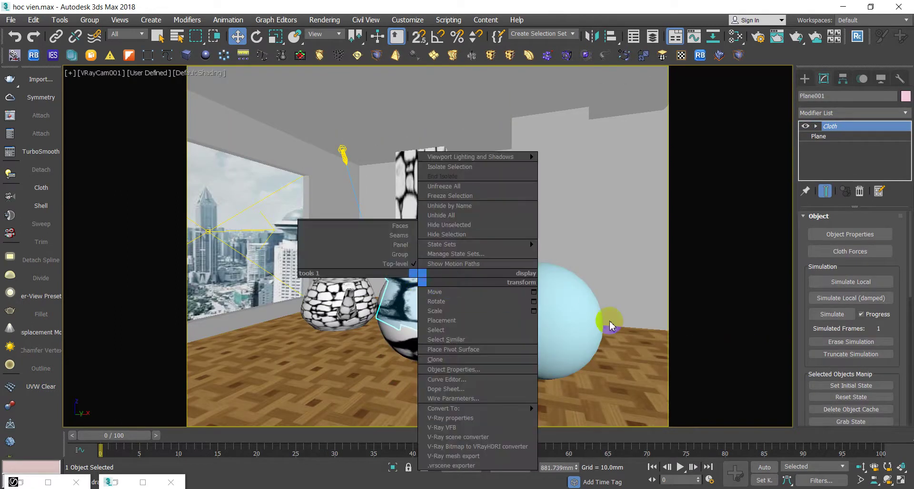
# - In Top view, region-select the props around the cloth, excluding the light, for hiding
pyautogui.press('t')
pyautogui.press('F3')
pyautogui.press('z')
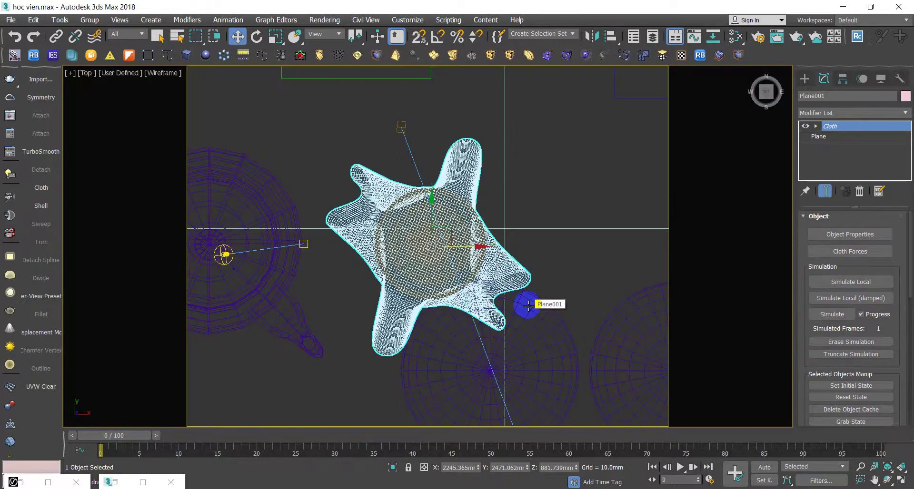
pyautogui.scroll(-5, 528, 306)
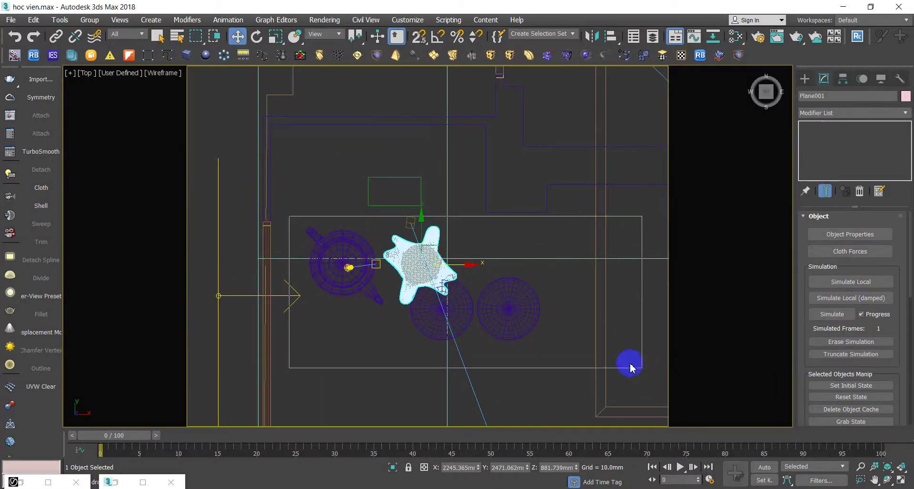
pyautogui.moveTo(292, 222); pyautogui.dragTo(630, 363)
pyautogui.moveTo(278, 164); pyautogui.dragTo(566, 352)
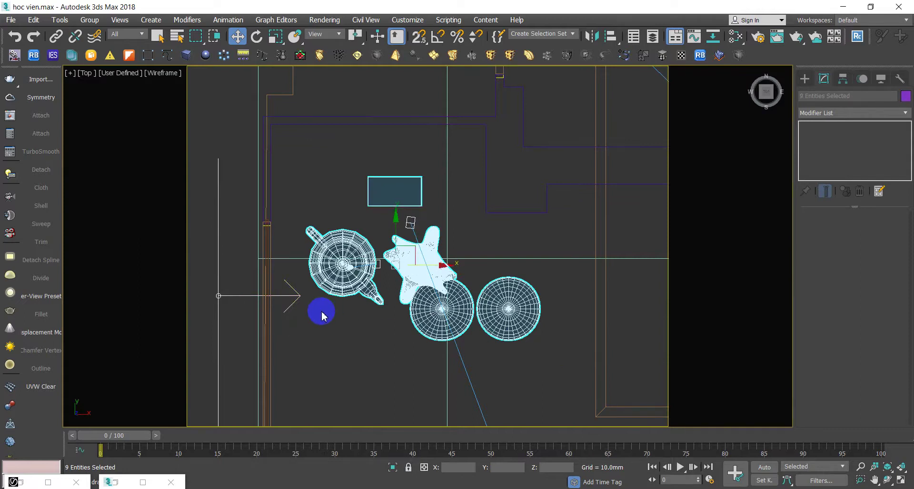
pyautogui.keyDown('alt'); pyautogui.click(236, 294); pyautogui.keyUp('alt')
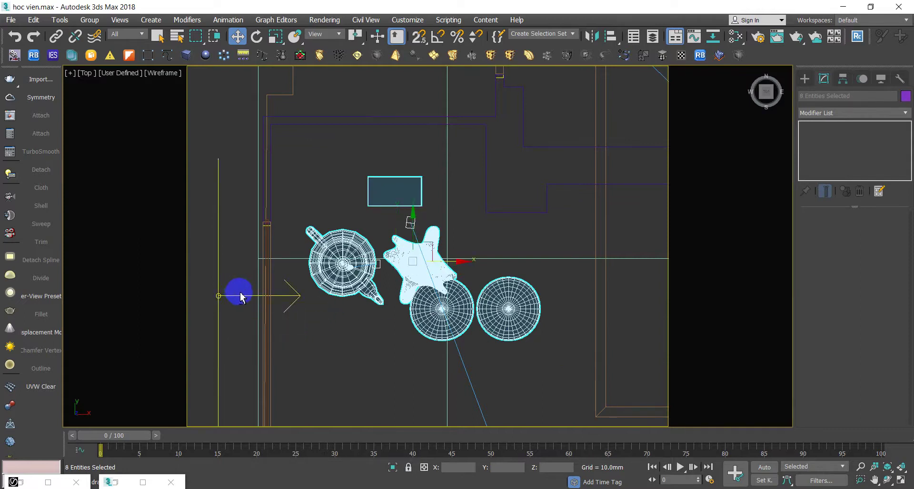
pyautogui.rightClick(358, 297)
# - Hide the props and select the back wall's polygons in the shaded camera view
pyautogui.click(389, 245)
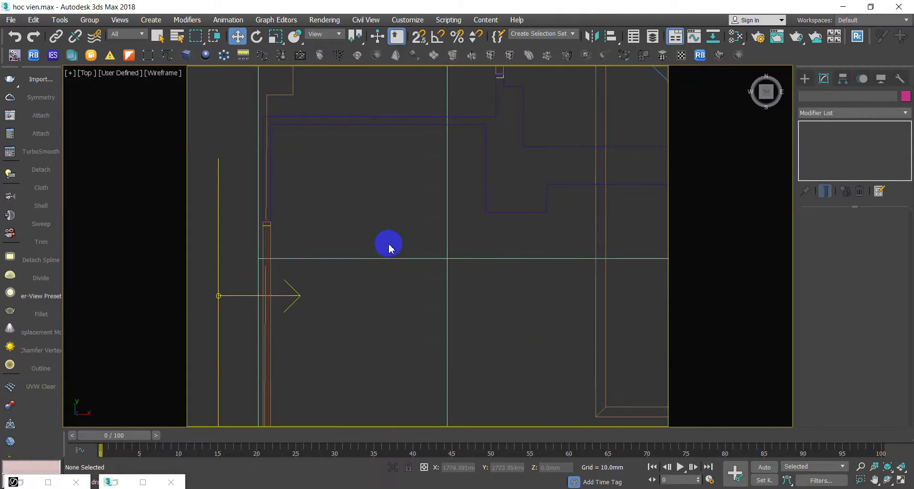
pyautogui.press('c')
pyautogui.press('F3')
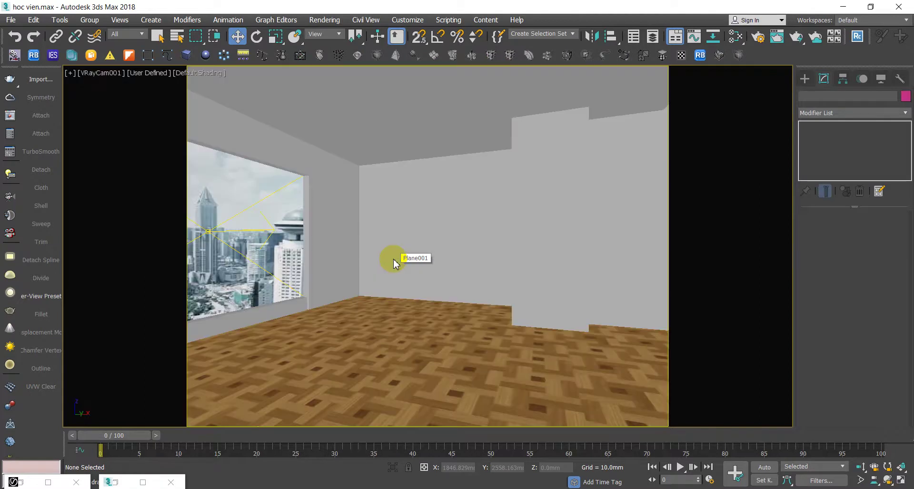
pyautogui.click(439, 240)
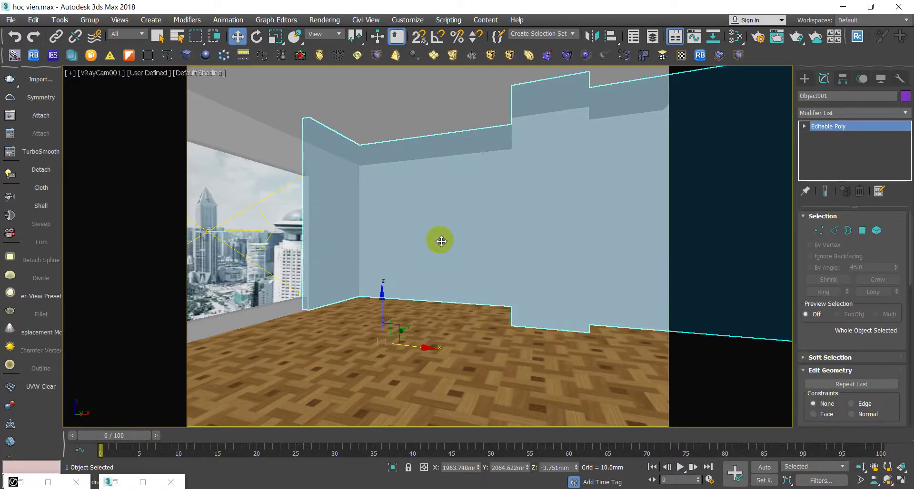
pyautogui.press('4')
pyautogui.click(463, 261)
pyautogui.click(467, 326)
pyautogui.click(437, 265)
# - Switch to a Top wireframe view and clear the wall's polygon selection
pyautogui.press('t')
pyautogui.press('F3')
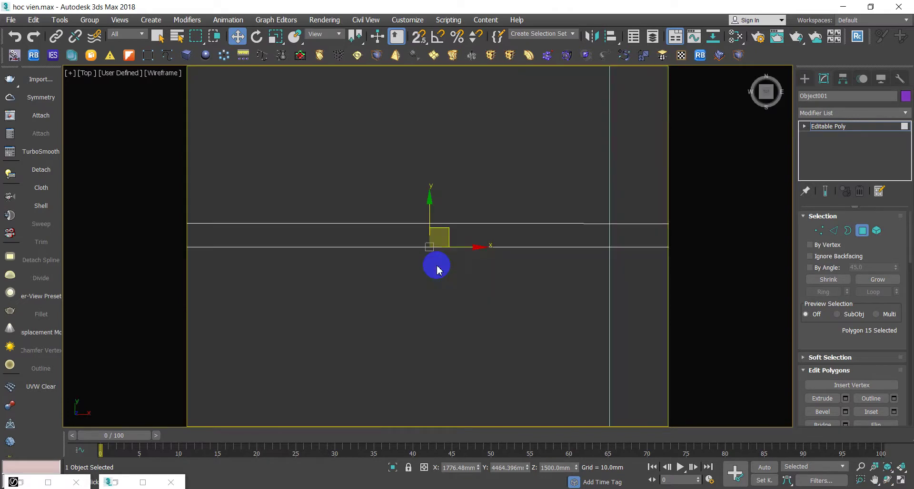
pyautogui.scroll(-5, 443, 278)
pyautogui.click(445, 299)
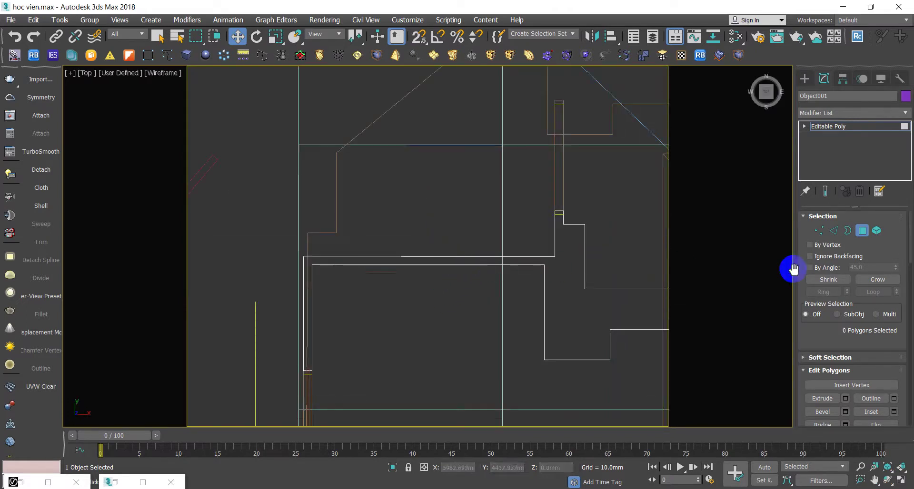
pyautogui.click(871, 233)
pyautogui.moveTo(411, 306); pyautogui.dragTo(403, 326, button='middle')
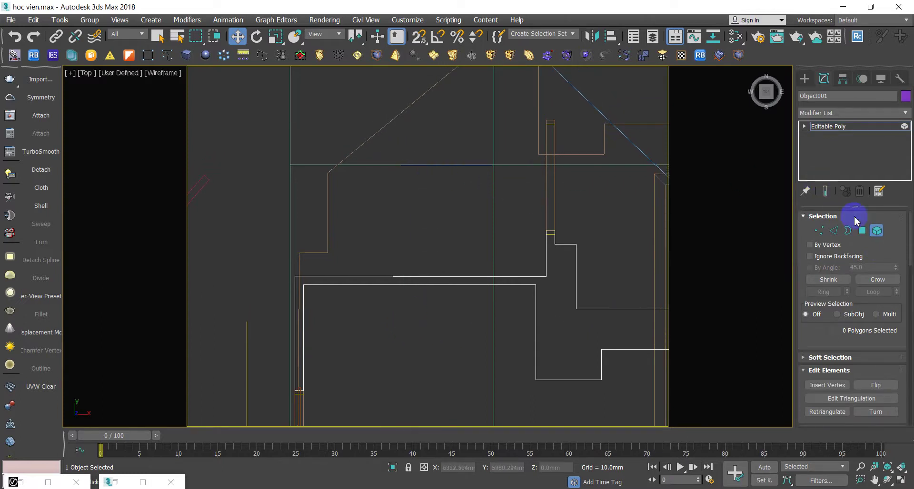
pyautogui.click(876, 232)
# - Move Plane002 along Y against the rear wall, to about Y 4459 mm
pyautogui.click(473, 166)
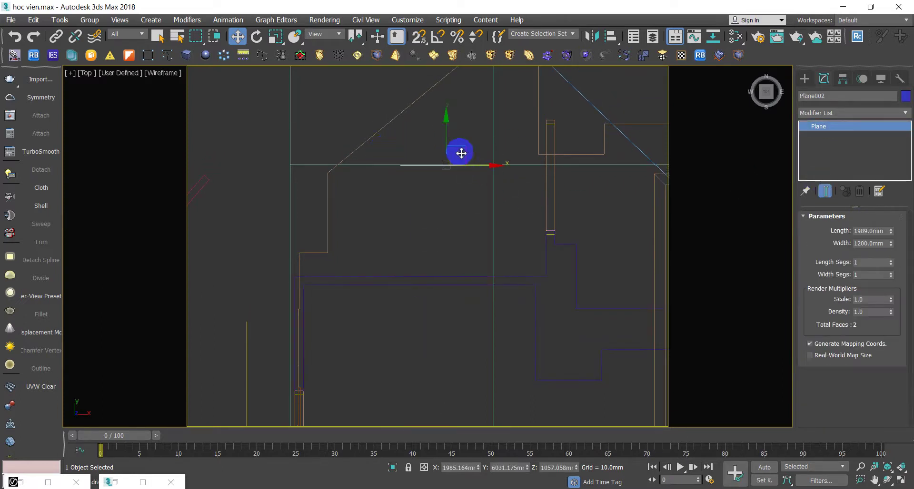
pyautogui.click(444, 142)
pyautogui.click(428, 166)
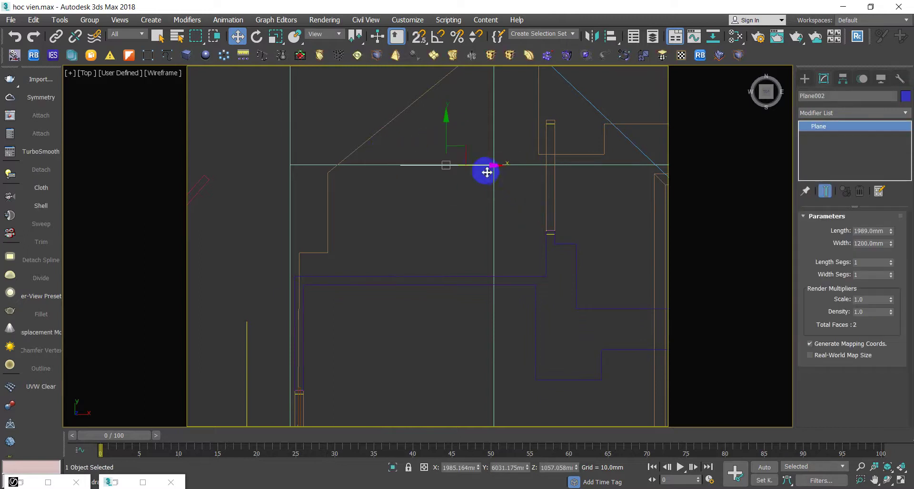
pyautogui.moveTo(448, 129)
pyautogui.mouseDown()
pyautogui.moveTo(447, 321)
pyautogui.moveTo(452, 268)
pyautogui.mouseUp()
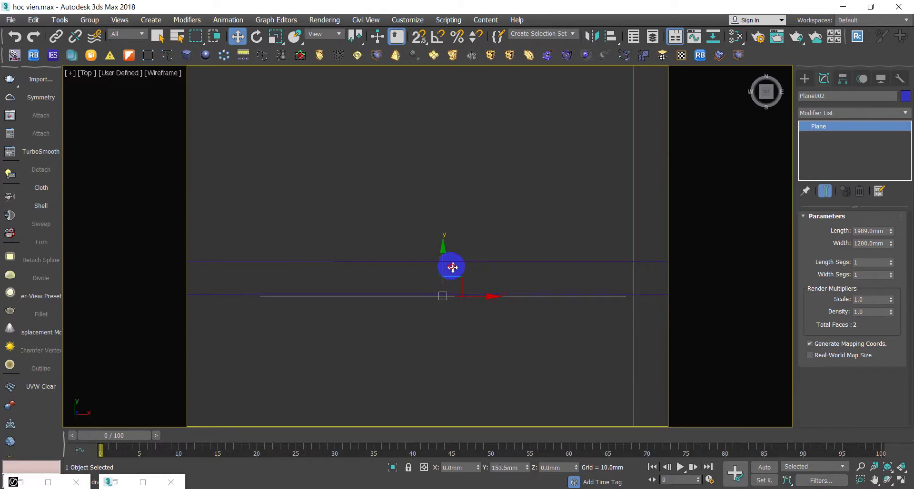
# - Return to the shaded, edged camera view and reselect the wall object Object001
pyautogui.press('c')
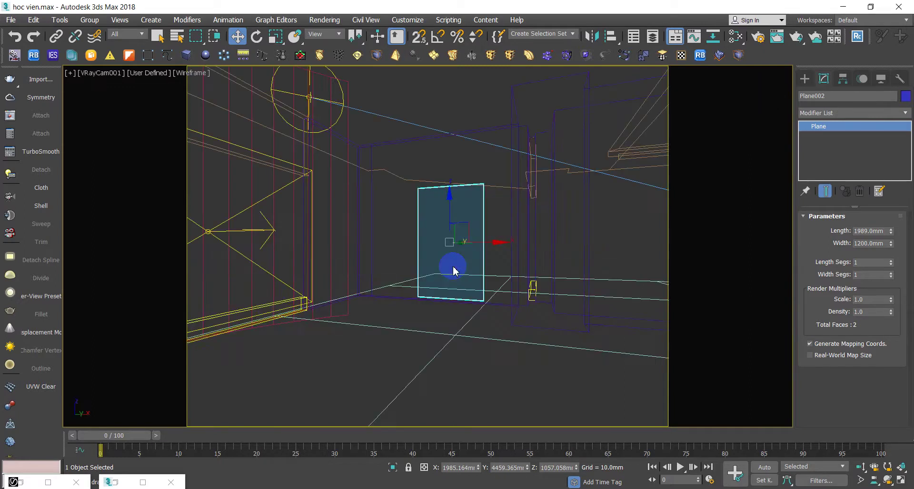
pyautogui.press('F3')
pyautogui.click(483, 383)
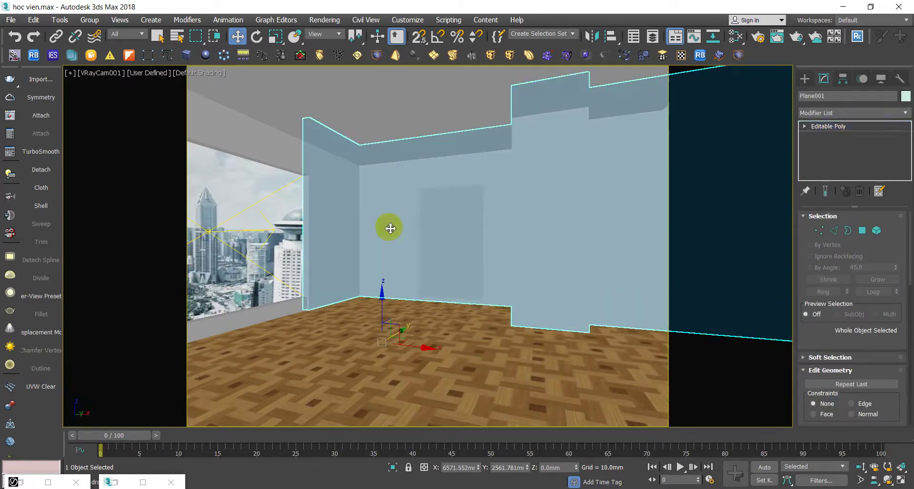
pyautogui.click(483, 350)
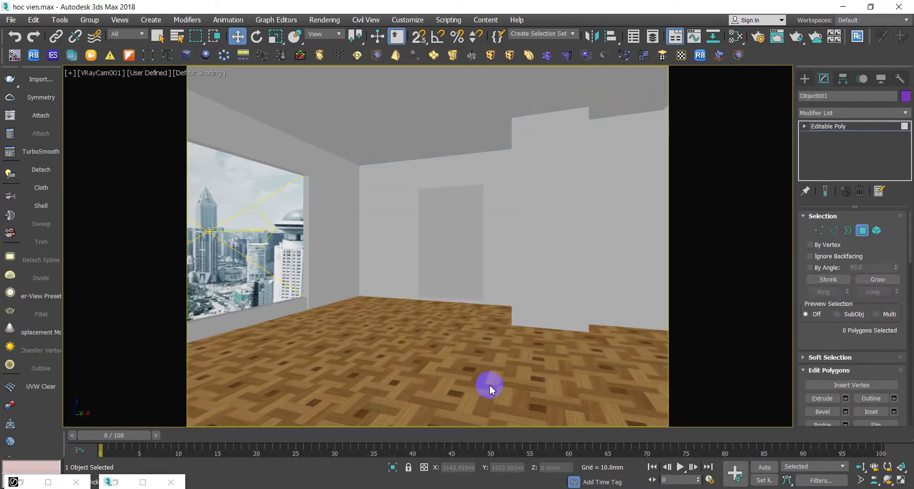
pyautogui.click(450, 265)
pyautogui.press('F4')
pyautogui.click(473, 370)
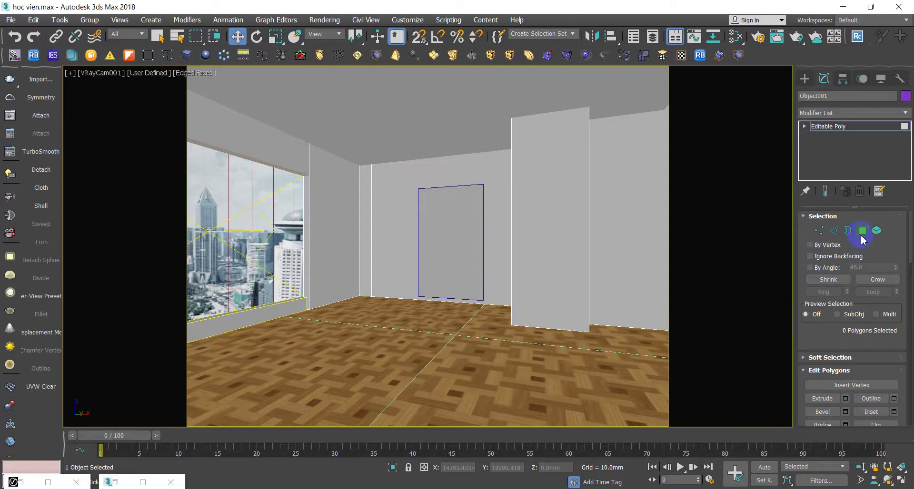
pyautogui.click(861, 233)
pyautogui.click(597, 399)
pyautogui.click(568, 243)
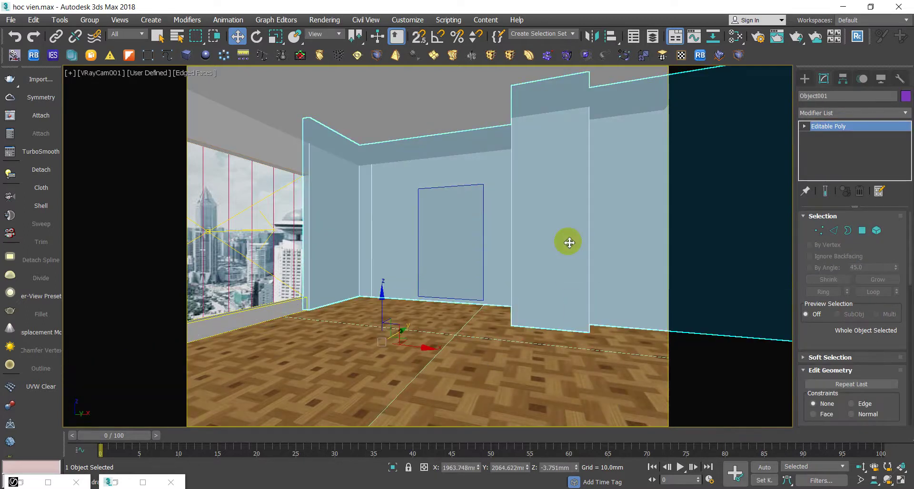
# - In the Slate Material Editor, duplicate the VRayMtl node into materials tuong gach and vit
pyautogui.press('m')
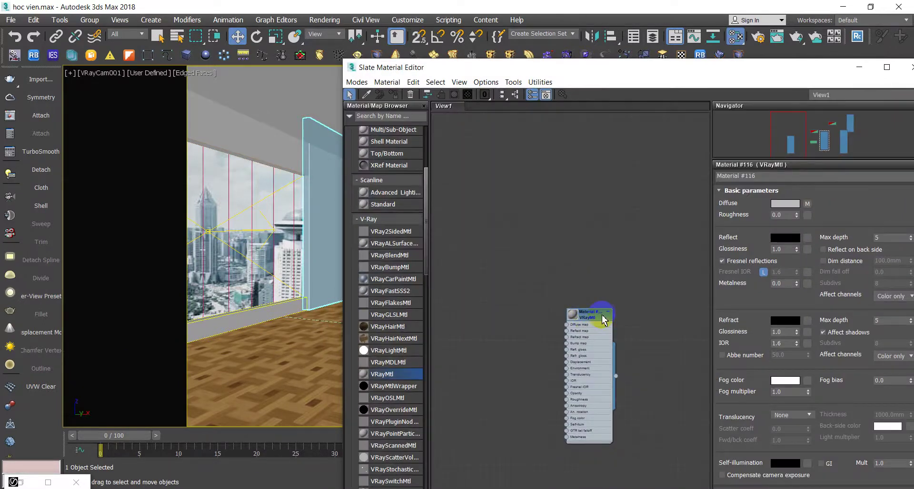
pyautogui.keyDown('shift'); pyautogui.moveTo(602, 320); pyautogui.dragTo(518, 322); pyautogui.keyUp('shift')
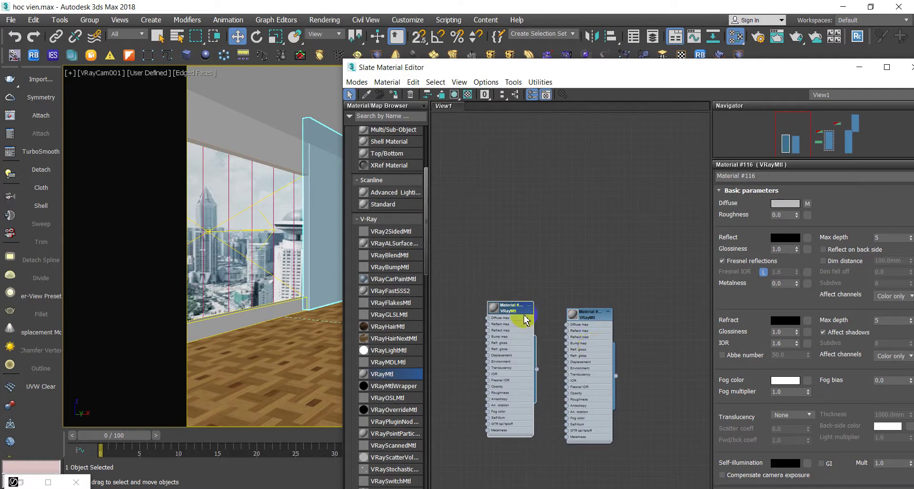
pyautogui.doubleClick(518, 313)
pyautogui.write('tuong gach')
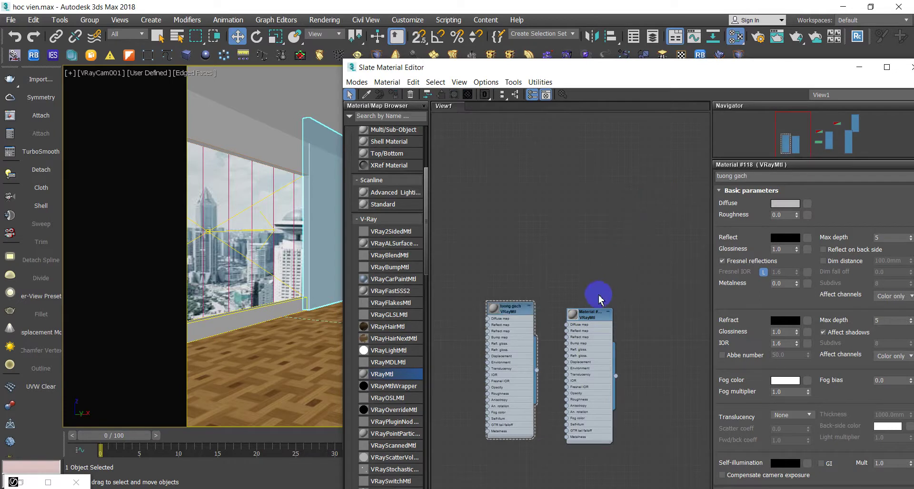
pyautogui.doubleClick(585, 312)
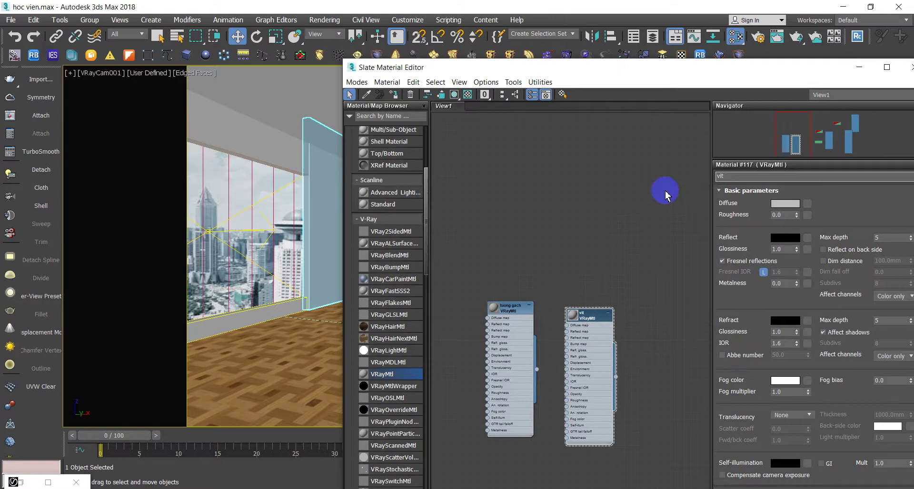
# - Rearrange the node view and add a Bitmap node, bringing up the Select Bitmap Image File dialog
pyautogui.click(665, 136)
pyautogui.moveTo(630, 76); pyautogui.dragTo(805, 98)
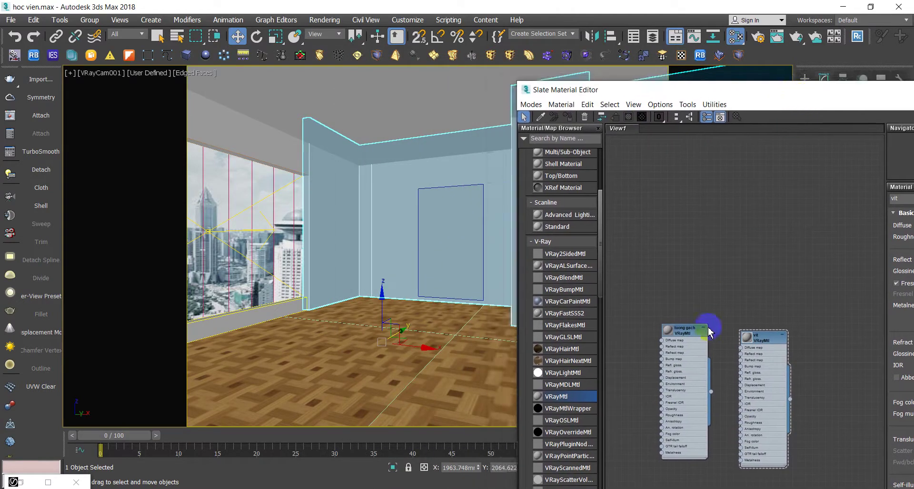
pyautogui.moveTo(680, 329); pyautogui.dragTo(751, 179)
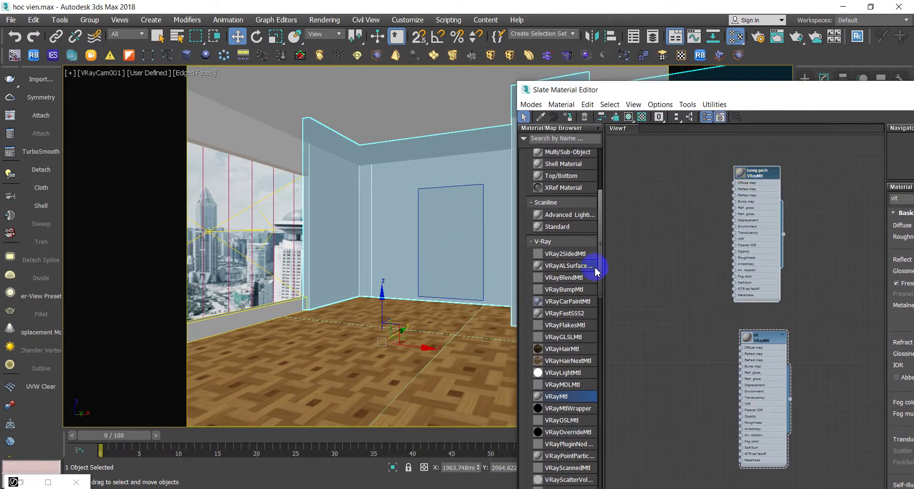
pyautogui.scroll(-6, 587, 345)
pyautogui.scroll(-1, 586, 333)
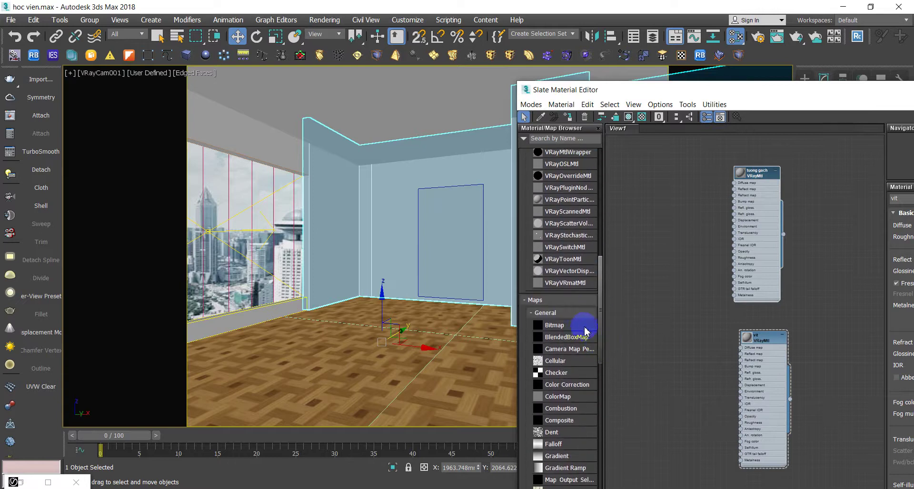
pyautogui.moveTo(656, 210); pyautogui.dragTo(656, 213)
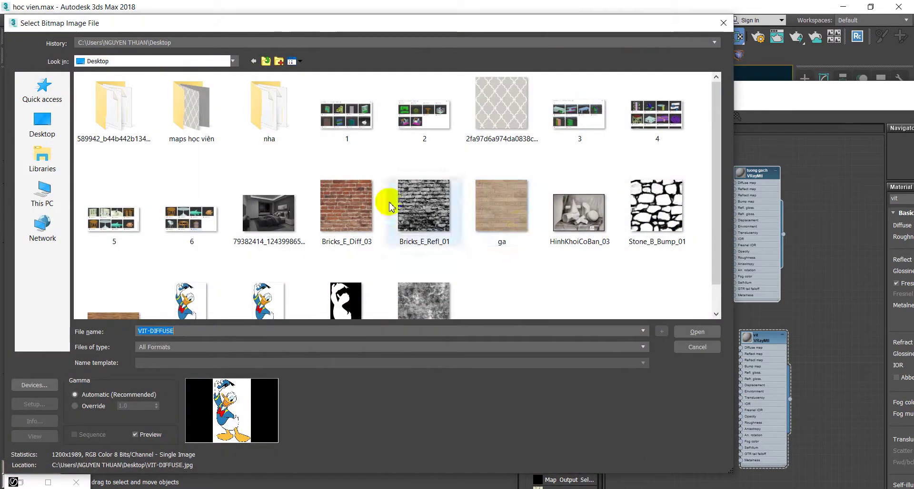
# - Load Bricks_E_Diff_03 as tuong gach's Diffuse map and assign the material to the walls
pyautogui.doubleClick(339, 196)
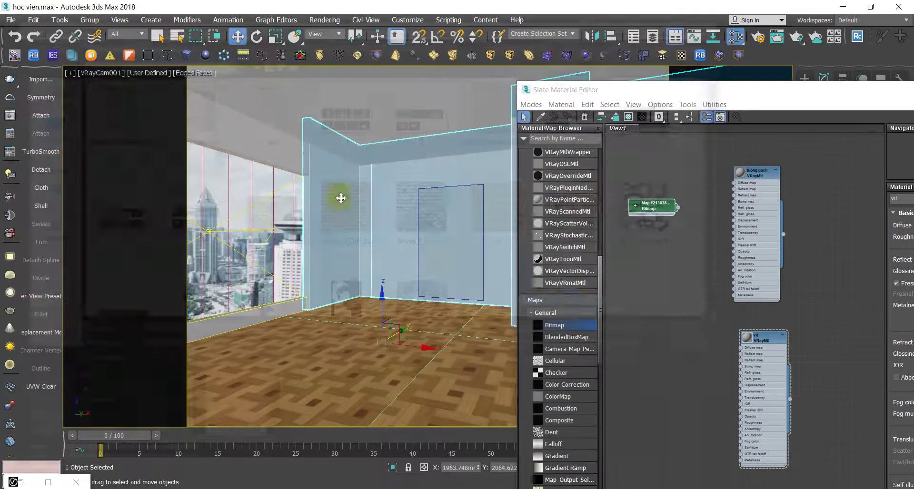
pyautogui.scroll(3, 651, 272)
pyautogui.scroll(1, 650, 272)
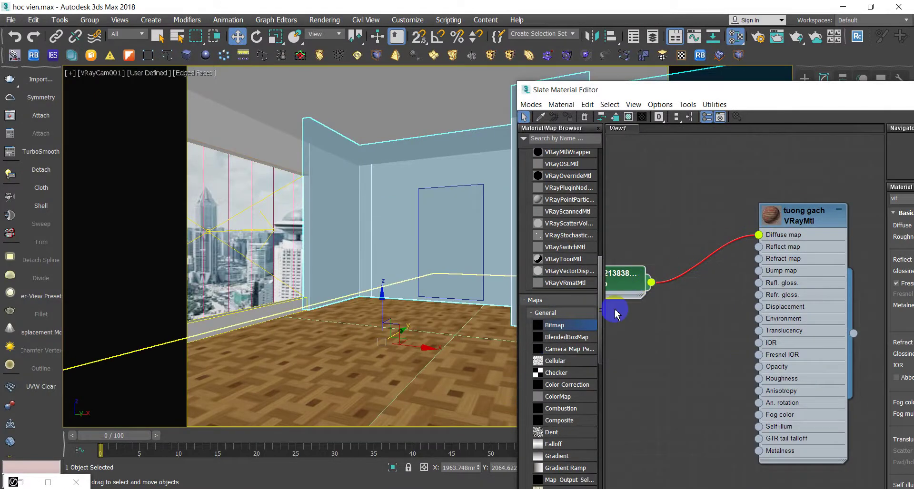
pyautogui.moveTo(637, 288); pyautogui.dragTo(681, 256)
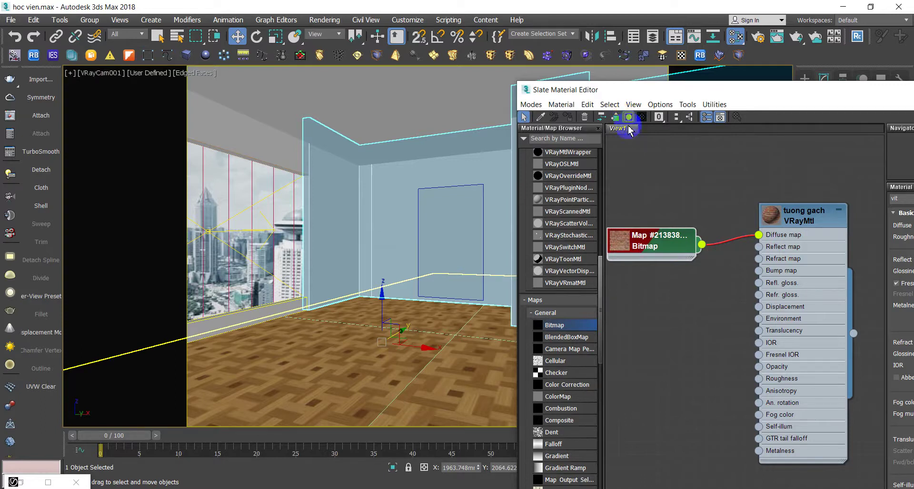
pyautogui.click(670, 342)
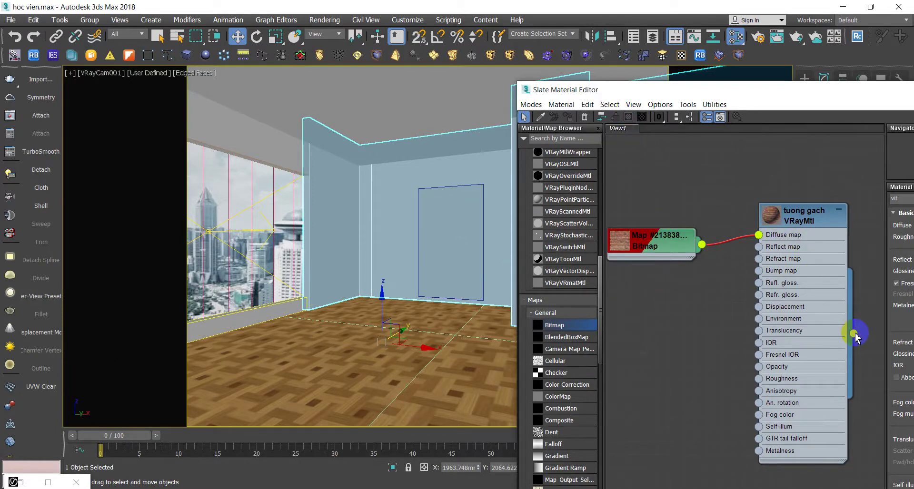
pyautogui.moveTo(853, 334); pyautogui.dragTo(493, 164)
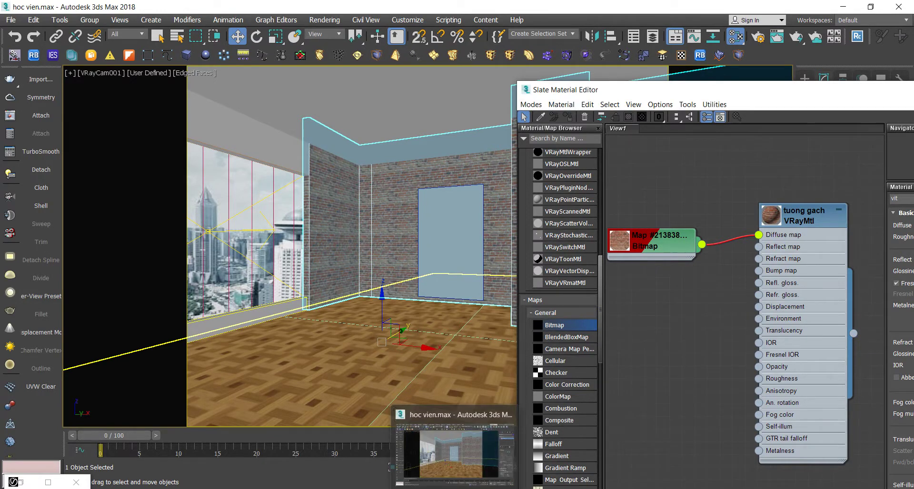
# - Restore the V-Ray frame buffer, clear the old region and start a fresh camera render
pyautogui.click(49, 482)
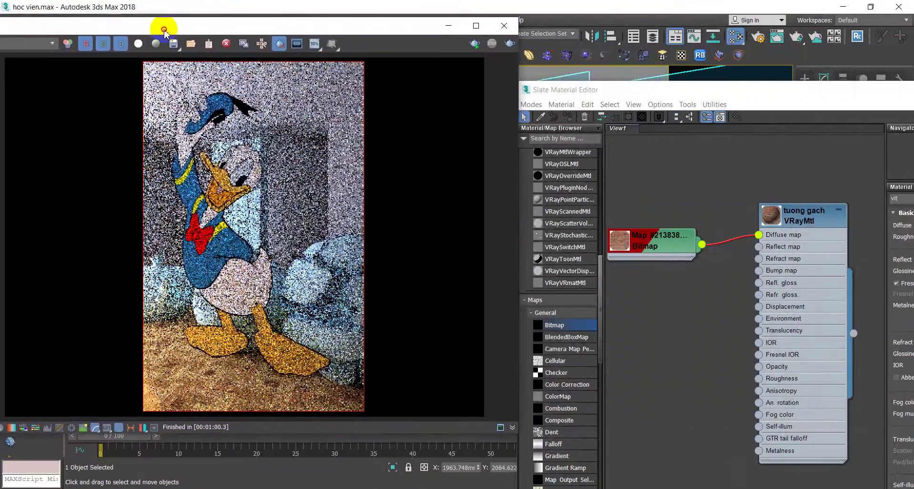
pyautogui.moveTo(566, 14); pyautogui.dragTo(163, 22)
pyautogui.click(265, 45)
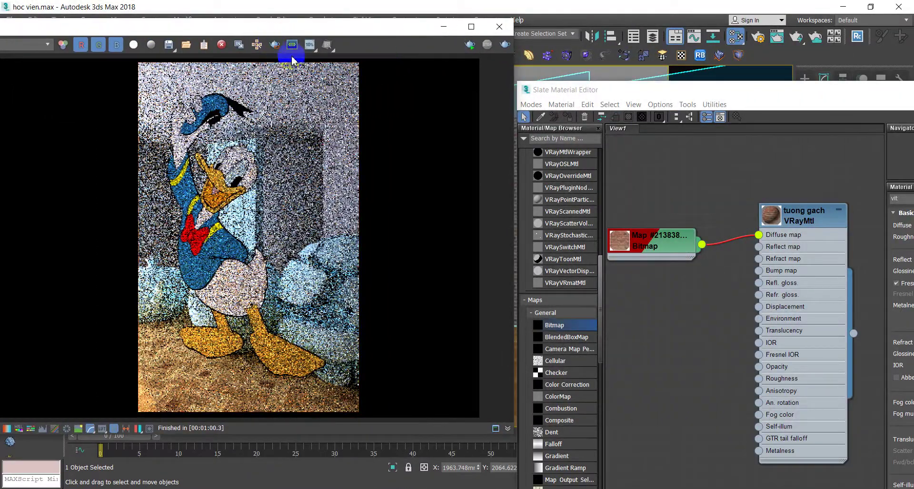
pyautogui.click(469, 47)
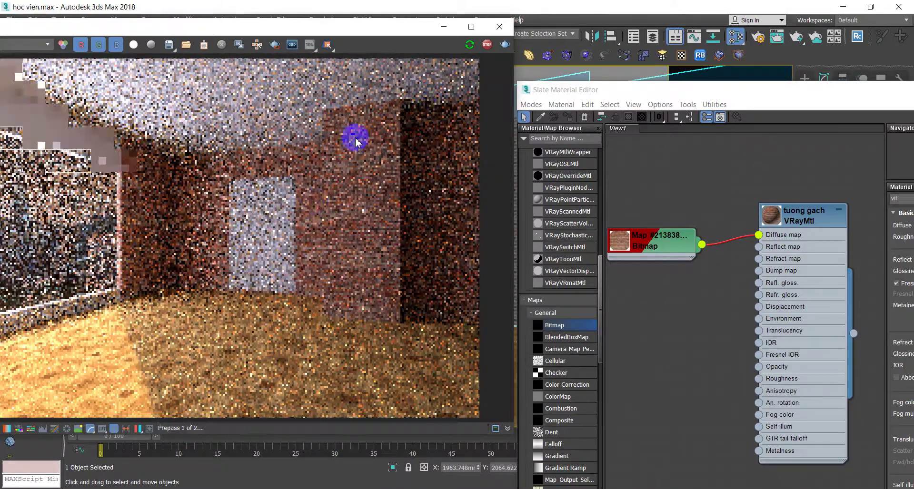
# - Limit the V-Ray render to a region drawn around the rear wall
pyautogui.click(274, 44)
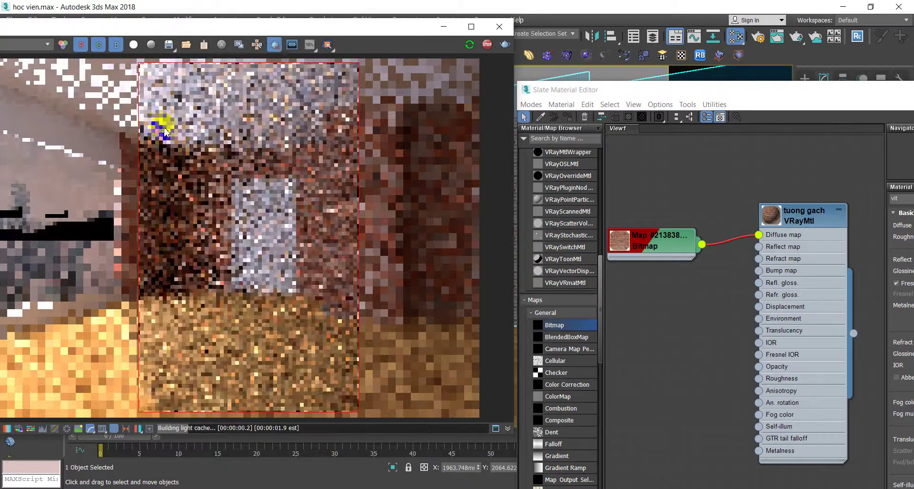
pyautogui.moveTo(126, 96); pyautogui.dragTo(402, 353)
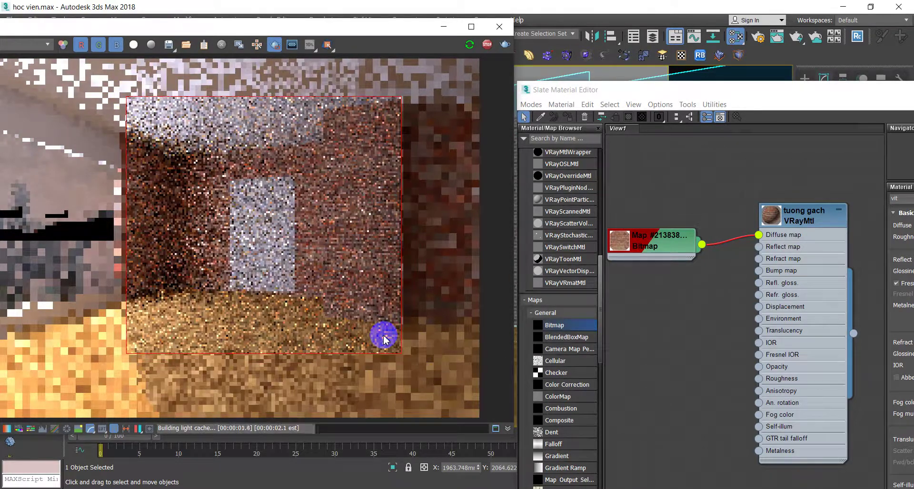
pyautogui.scroll(2, 370, 302)
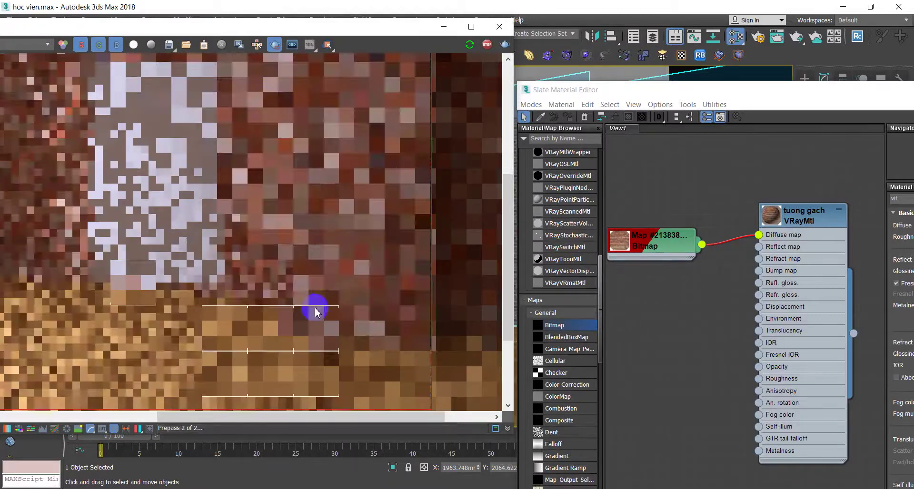
pyautogui.scroll(-2, 302, 355)
pyautogui.scroll(2, 346, 115)
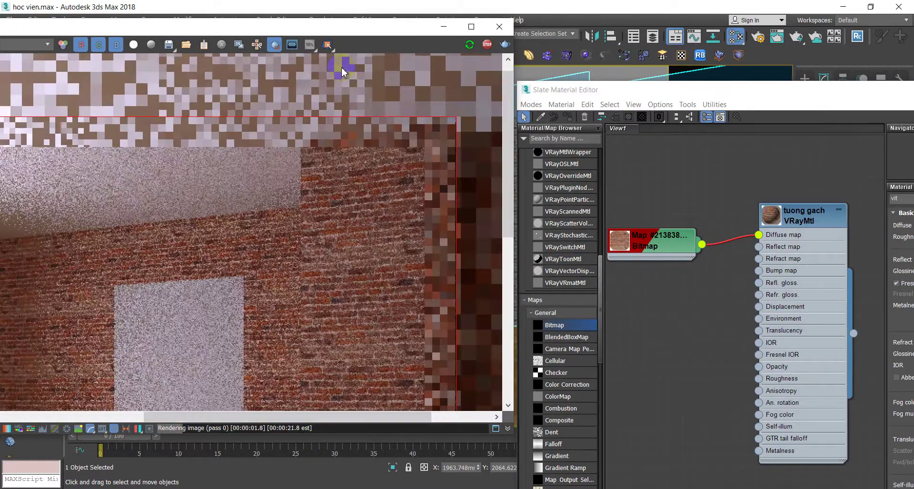
pyautogui.moveTo(332, 22); pyautogui.dragTo(340, 5)
pyautogui.scroll(-2, 281, 320)
pyautogui.scroll(-2, 273, 324)
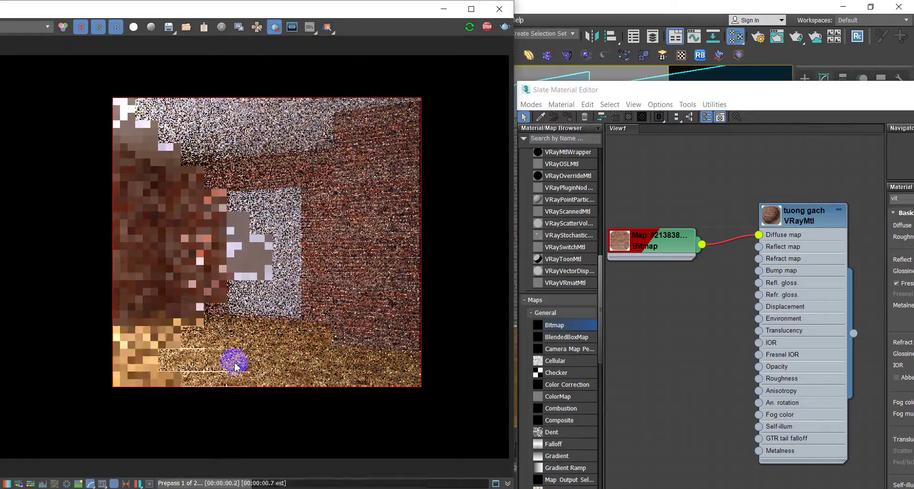
pyautogui.click(669, 241)
# - Set the brick bitmap's Coordinates Tiling to 0.5 in both U and V
pyautogui.moveTo(656, 90); pyautogui.dragTo(525, 75)
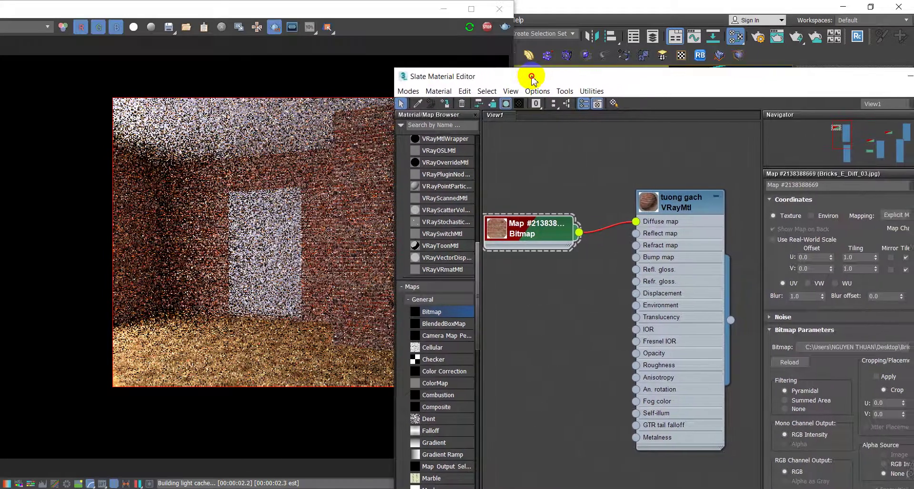
pyautogui.moveTo(740, 88); pyautogui.dragTo(671, 90)
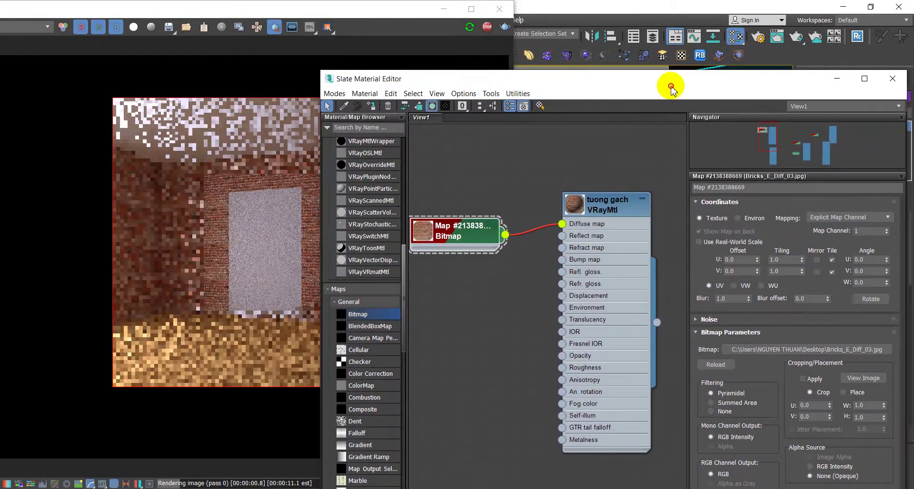
pyautogui.doubleClick(787, 260)
pyautogui.write('.5')
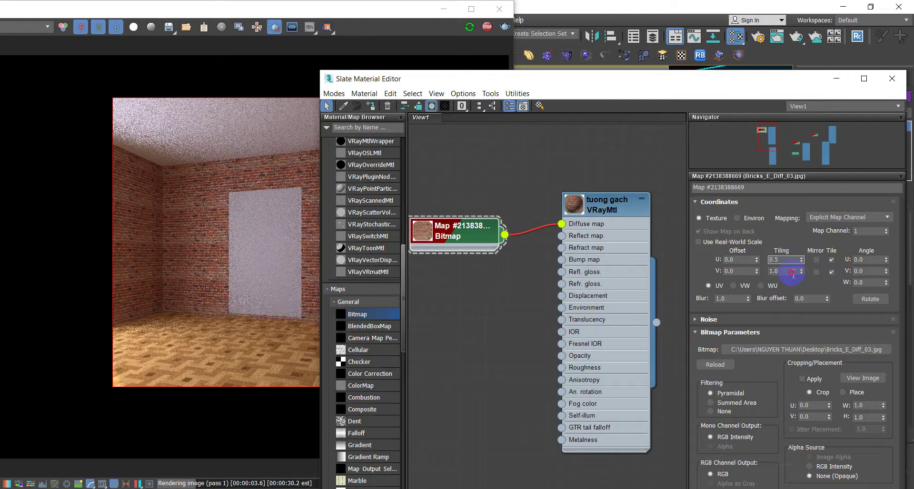
pyautogui.doubleClick(789, 271)
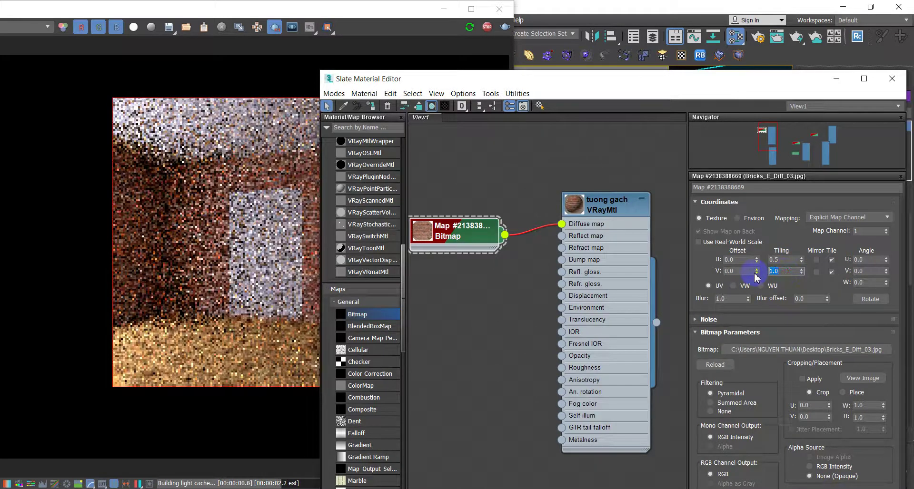
pyautogui.write('.5')
pyautogui.click(413, 82)
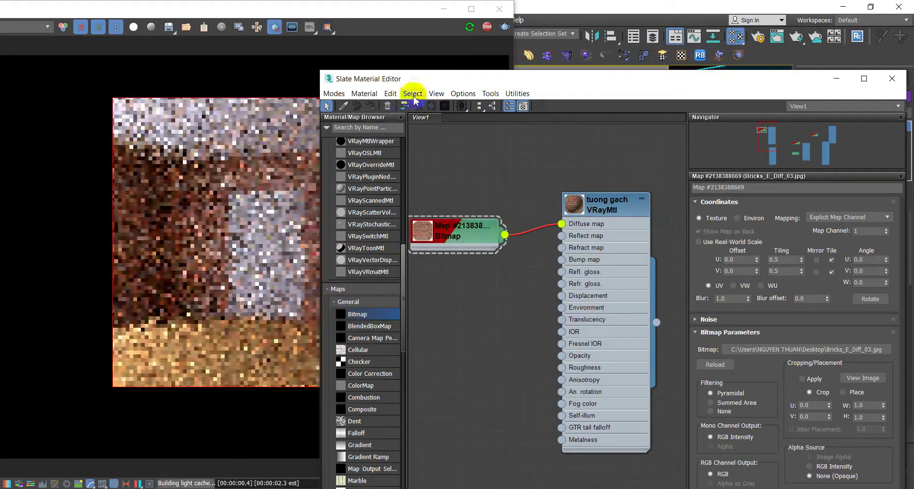
pyautogui.moveTo(409, 81); pyautogui.dragTo(476, 67)
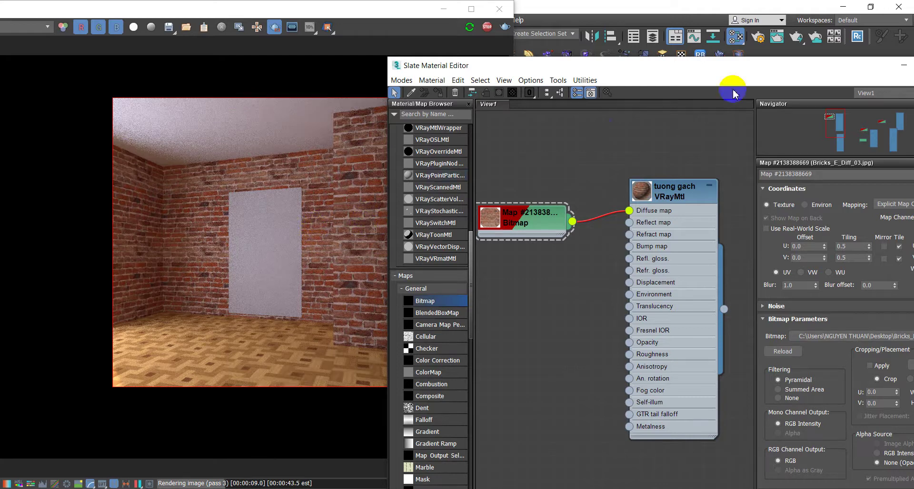
# - Minimize the editor and frame buffer and frame the room in a Top wireframe view
pyautogui.click(894, 72)
pyautogui.click(444, 9)
pyautogui.press('t')
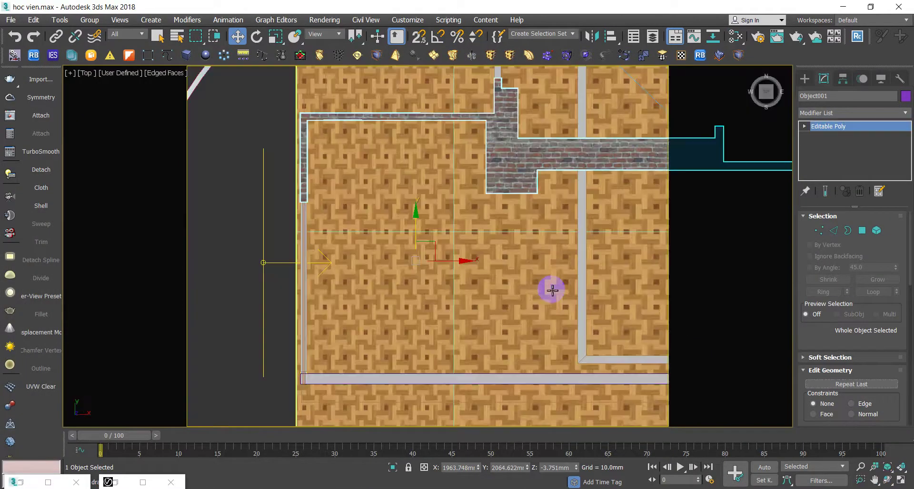
pyautogui.press('F3')
pyautogui.press('z')
pyautogui.scroll(4, 247, 217)
pyautogui.moveTo(247, 217); pyautogui.dragTo(545, 208, button='middle')
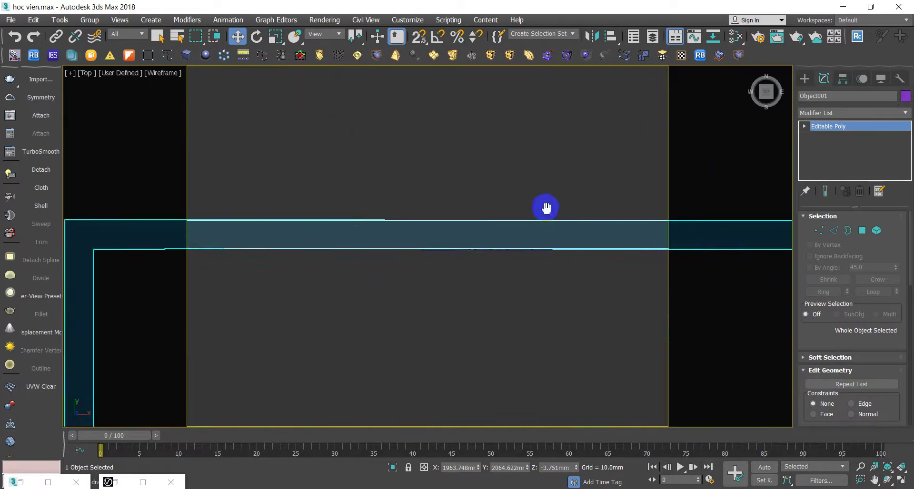
pyautogui.scroll(-2, 412, 179)
pyautogui.moveTo(412, 180); pyautogui.dragTo(324, 194, button='middle')
pyautogui.moveTo(260, 174); pyautogui.dragTo(508, 322)
pyautogui.keyDown('alt'); pyautogui.moveTo(508, 323); pyautogui.dragTo(398, 235, button='middle'); pyautogui.keyUp('alt')
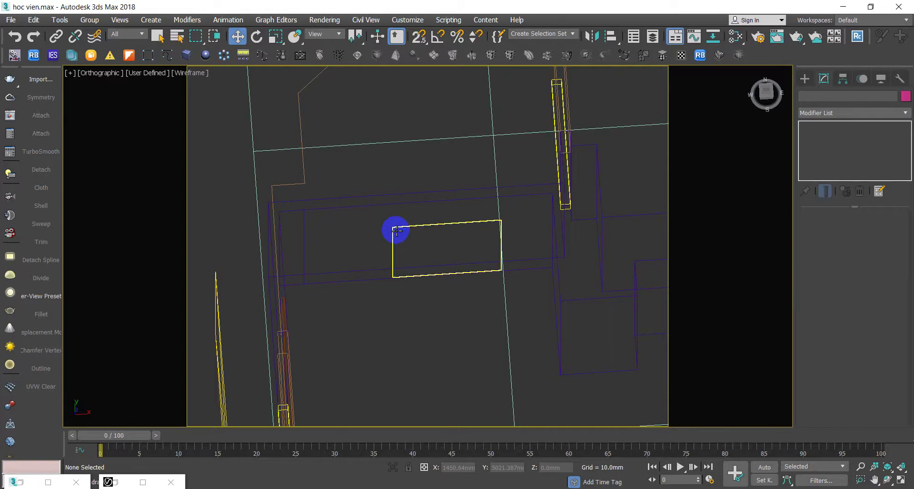
# - Clone Plane002 toward the lower right, to about X 1440 mm, Y -1249 mm
pyautogui.click(396, 232)
pyautogui.press('t')
pyautogui.scroll(-2, 394, 241)
pyautogui.keyDown('shift'); pyautogui.moveTo(373, 214); pyautogui.dragTo(568, 385); pyautogui.keyUp('shift')
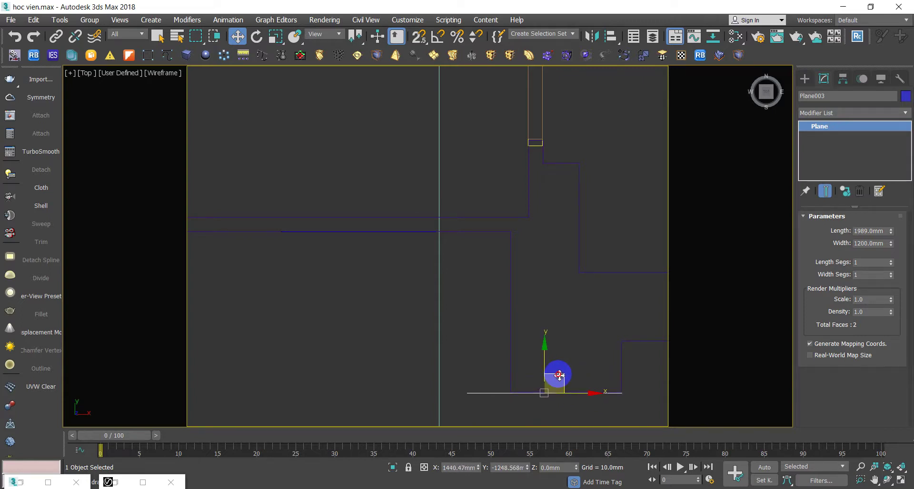
# - Confirm the panel clone as an independent Copy, Plane003
pyautogui.keyDown('shift'); pyautogui.moveTo(558, 375); pyautogui.dragTo(552, 393); pyautogui.keyUp('shift')
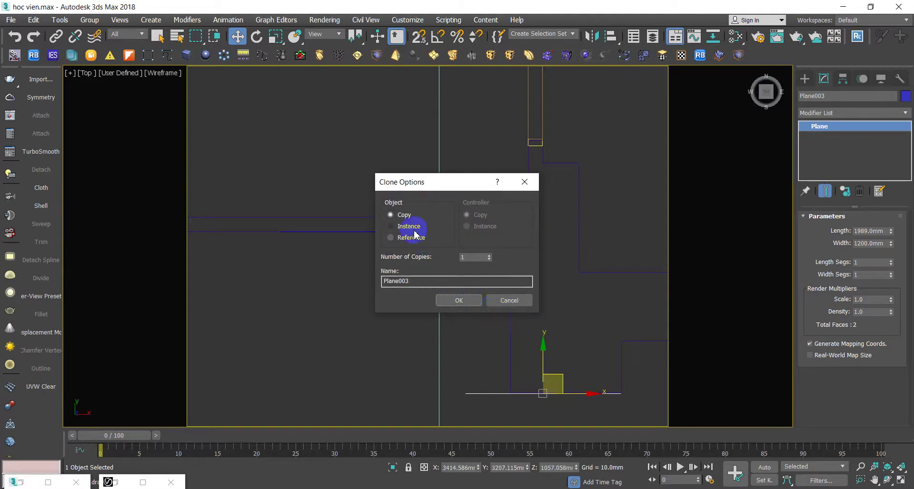
pyautogui.click(455, 300)
pyautogui.scroll(2, 543, 363)
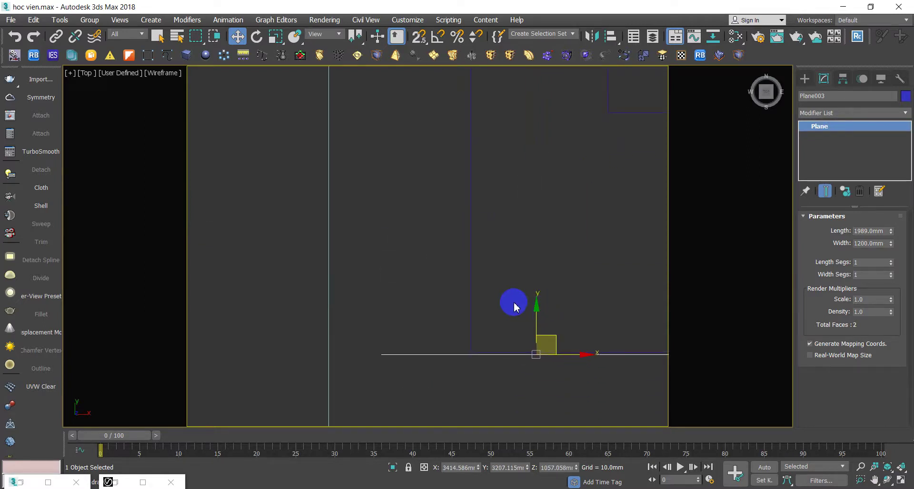
# - Move six Object001 wall vertices -335.6 mm in X to shift that wall left
pyautogui.moveTo(452, 269); pyautogui.dragTo(532, 281)
pyautogui.click(819, 230)
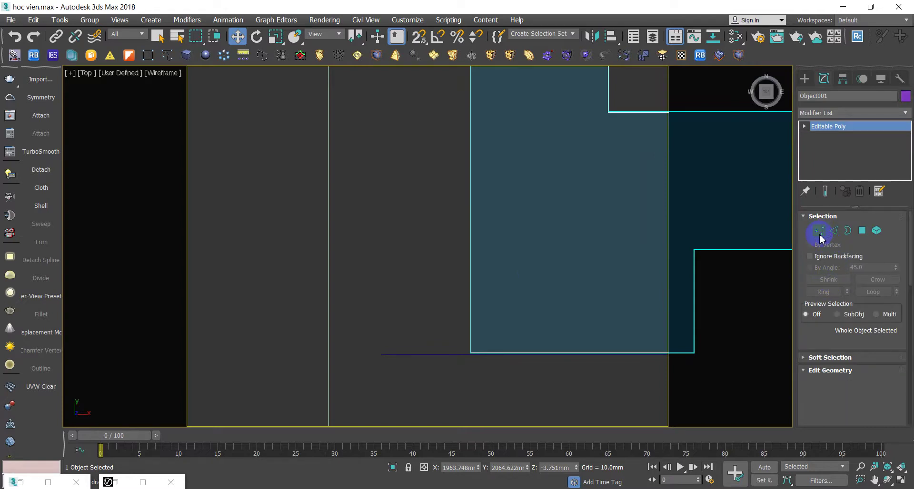
pyautogui.scroll(-3, 568, 243)
pyautogui.scroll(-2, 567, 243)
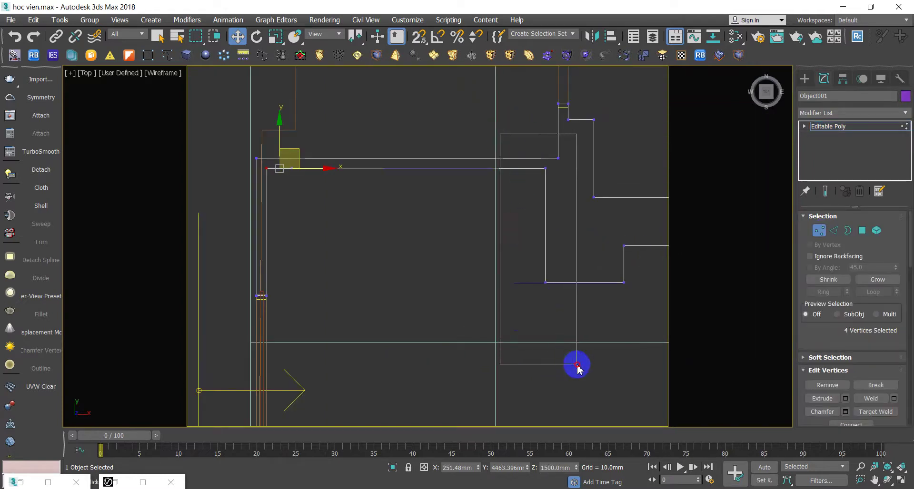
pyautogui.moveTo(501, 135); pyautogui.dragTo(574, 336)
pyautogui.scroll(2, 580, 190)
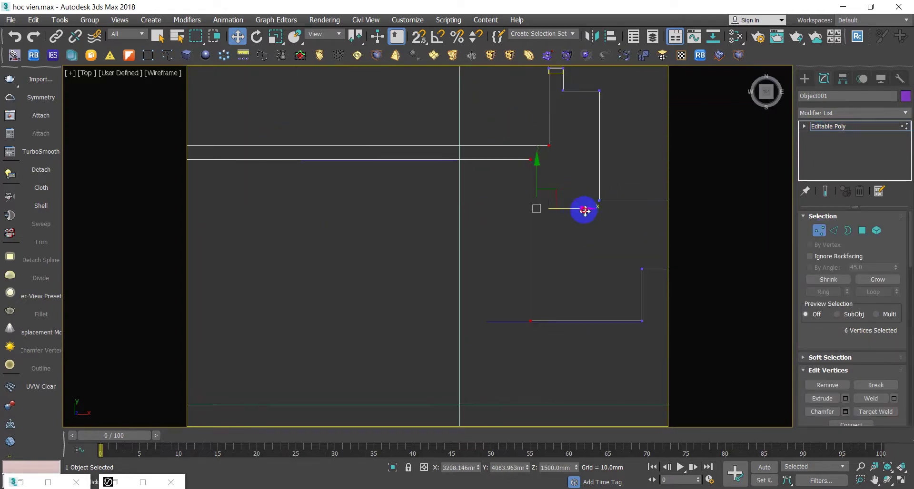
pyautogui.moveTo(585, 211); pyautogui.dragTo(541, 221)
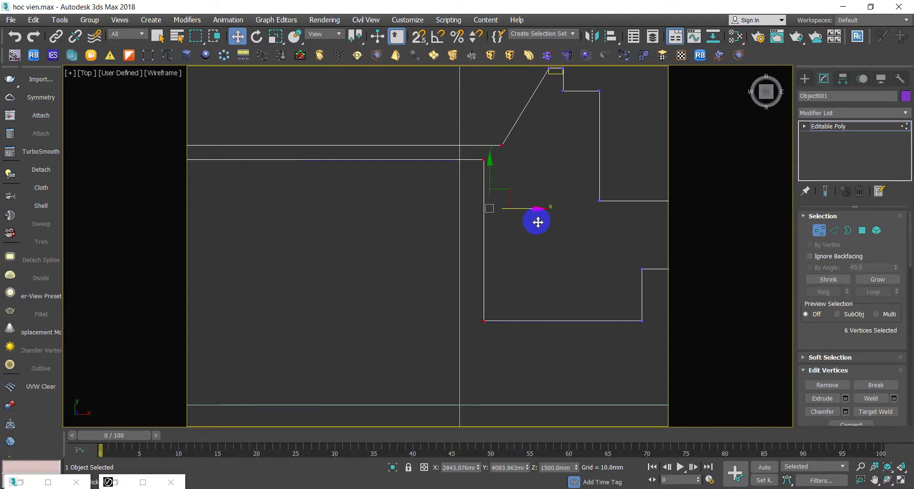
pyautogui.keyDown('alt'); pyautogui.moveTo(382, 169); pyautogui.dragTo(466, 185, button='middle'); pyautogui.keyUp('alt')
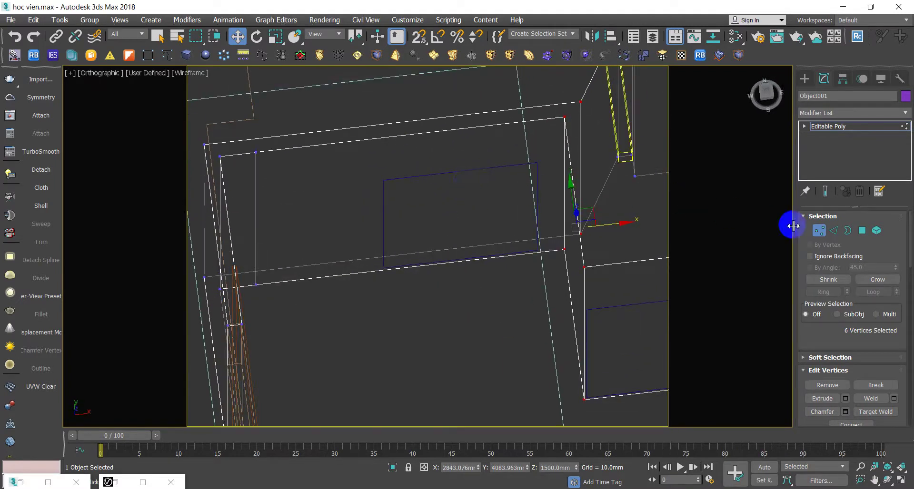
pyautogui.click(818, 233)
# - Slide Plane002 -596.4 mm along its wall and check both panels in the shaded camera view
pyautogui.click(494, 206)
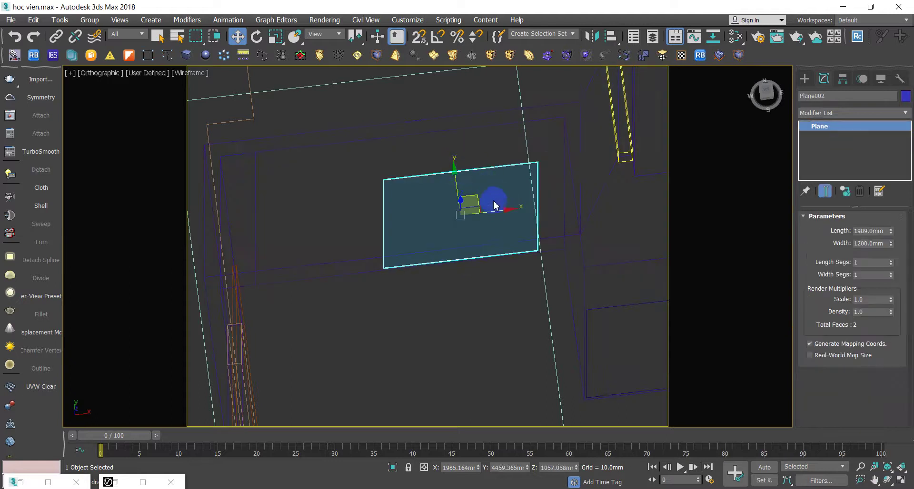
pyautogui.moveTo(495, 211); pyautogui.dragTo(418, 211)
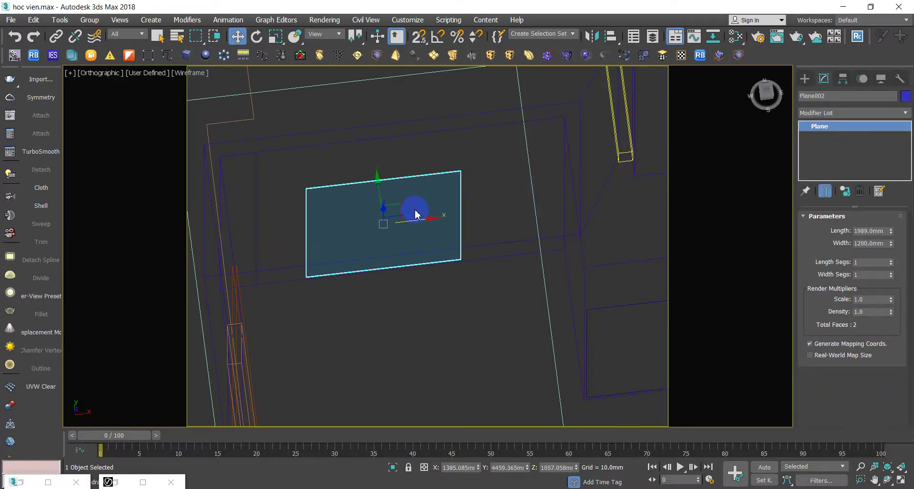
pyautogui.press('c')
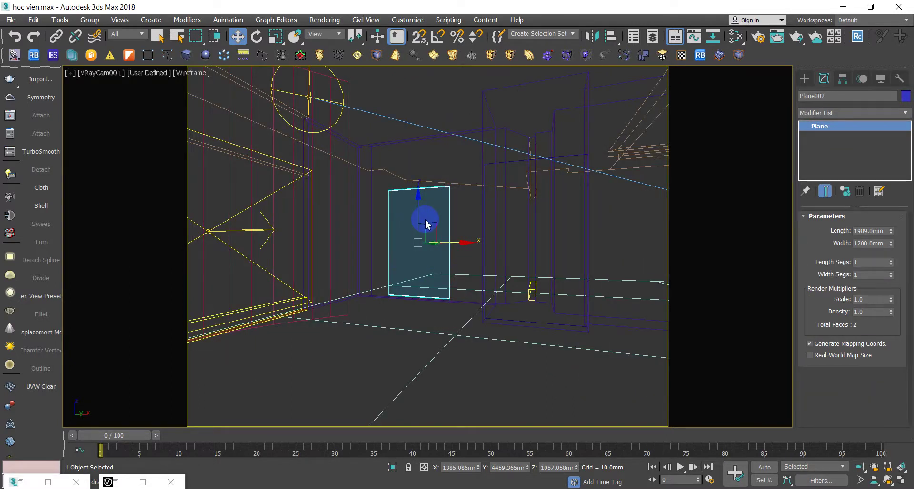
pyautogui.click(479, 339)
pyautogui.press('F3')
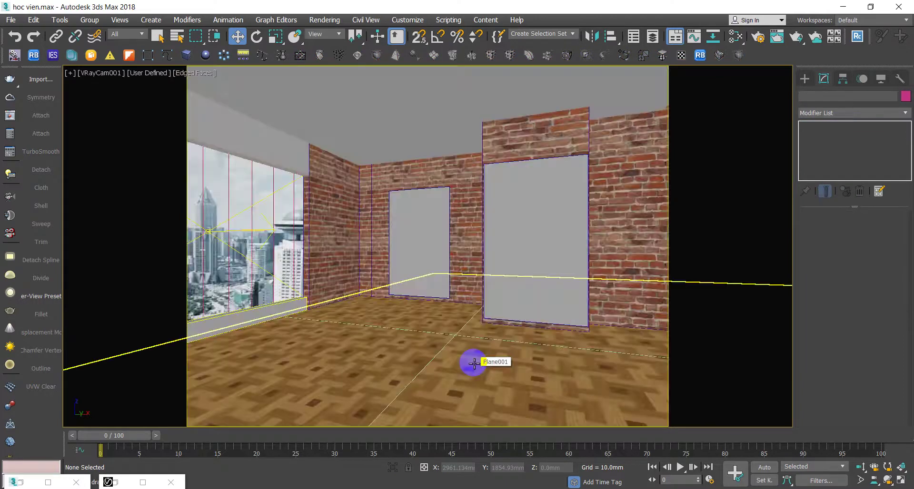
pyautogui.click(531, 203)
# - Re-render a region around the walls, with the frame buffer shrunk beside the Slate editor
pyautogui.press('m')
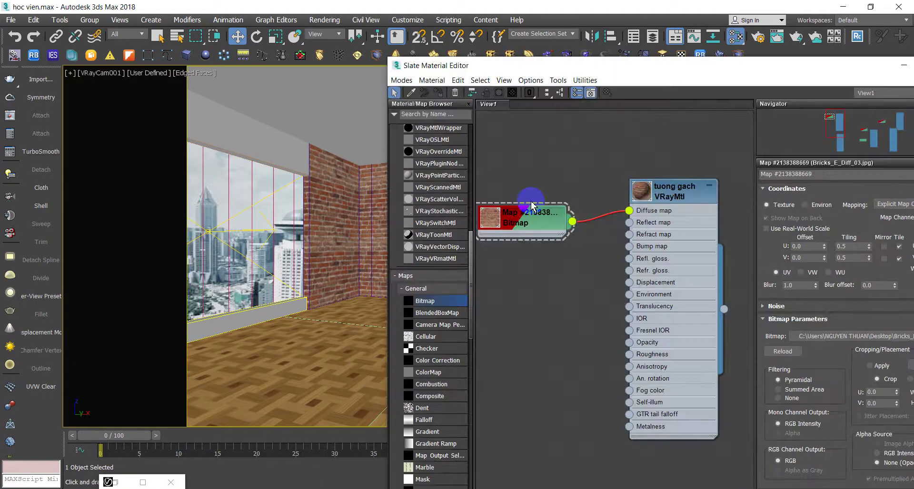
pyautogui.click(143, 482)
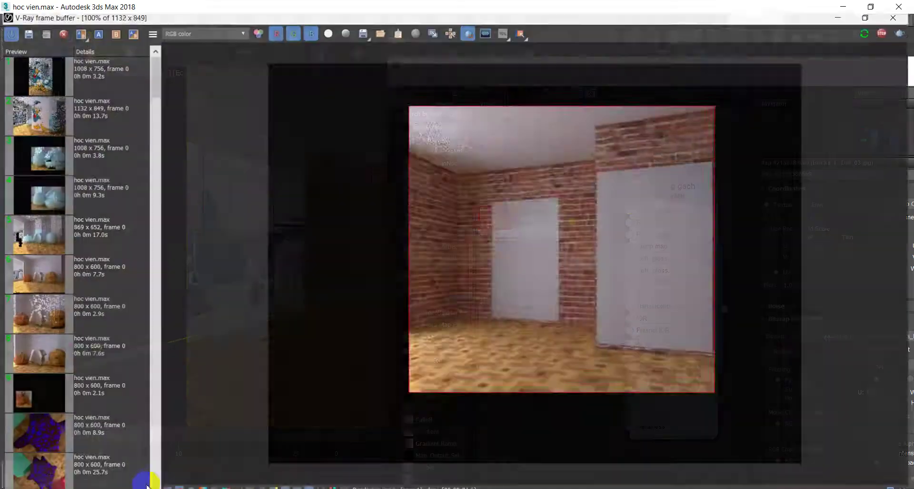
pyautogui.hotkey('shift', 'q')
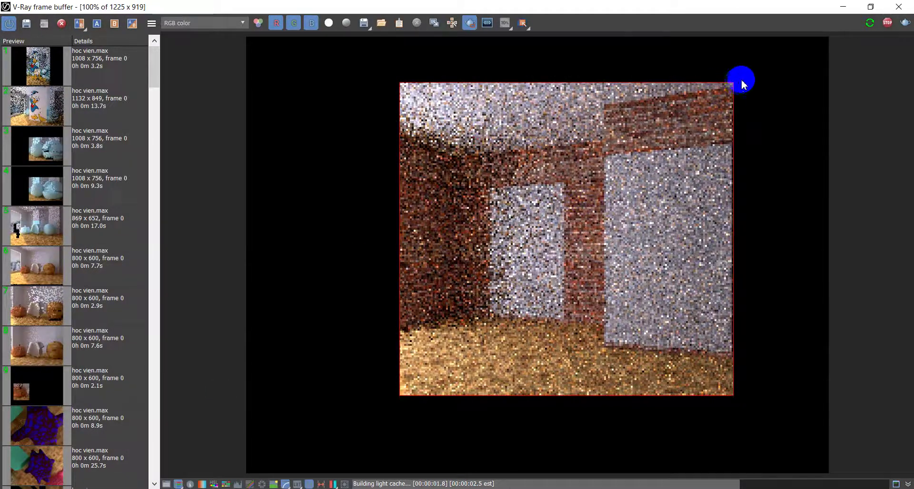
pyautogui.moveTo(777, 79); pyautogui.dragTo(421, 401)
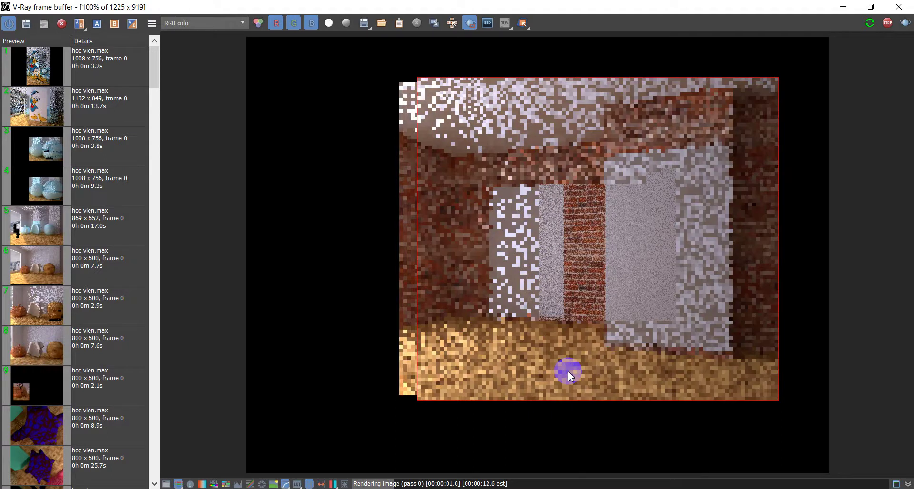
pyautogui.moveTo(598, 17); pyautogui.dragTo(99, 19)
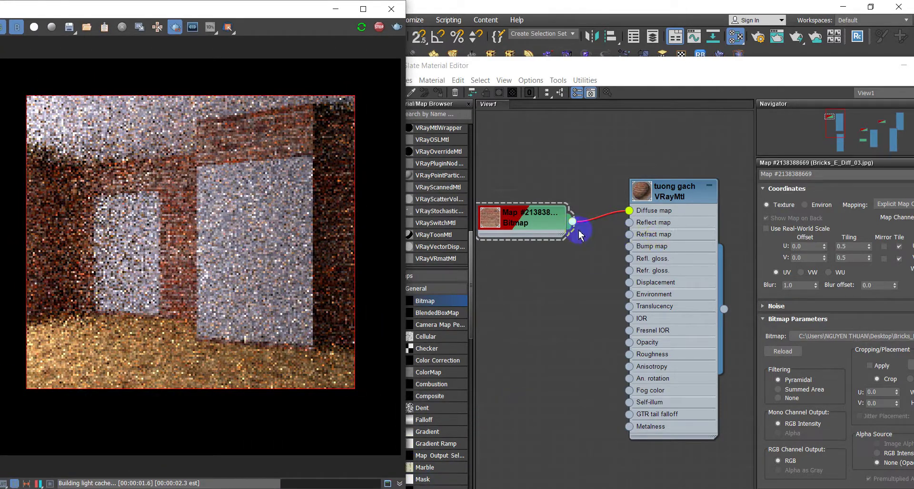
# - Clone the diffuse bitmap, load Bricks_E_Refl_01 into it and wire it to tuong gach's Bump map
pyautogui.moveTo(523, 227); pyautogui.dragTo(523, 165)
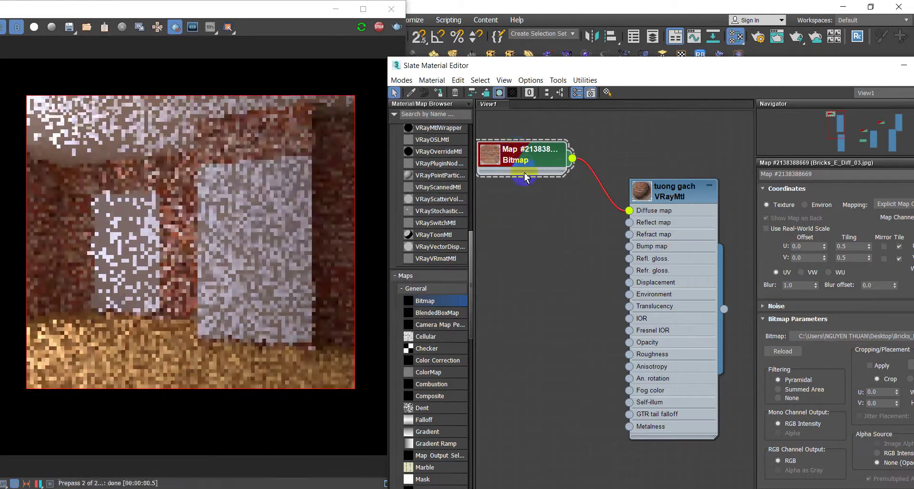
pyautogui.keyDown('shift'); pyautogui.moveTo(525, 164); pyautogui.dragTo(519, 266); pyautogui.keyUp('shift')
pyautogui.click(814, 336)
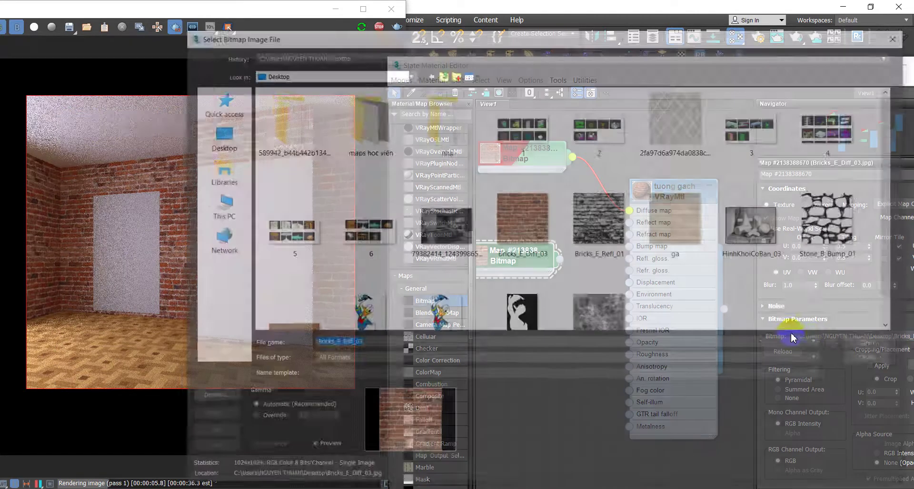
pyautogui.doubleClick(599, 229)
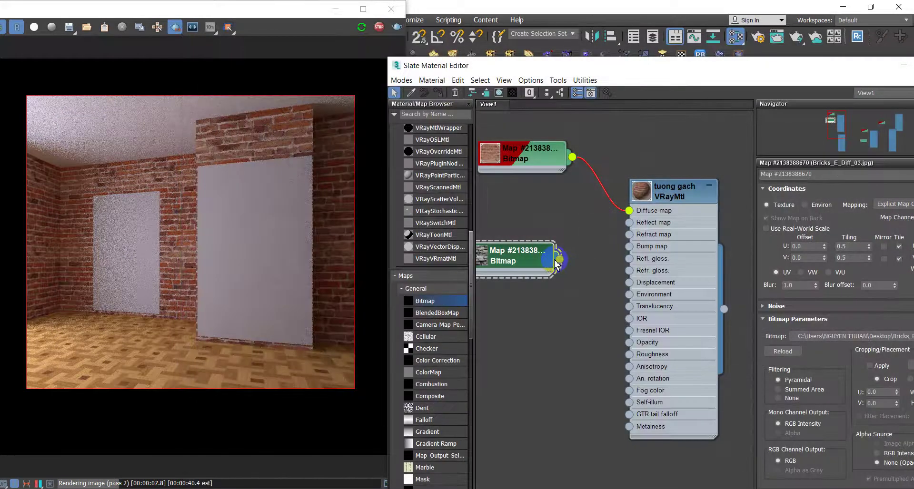
pyautogui.moveTo(629, 248); pyautogui.dragTo(629, 246)
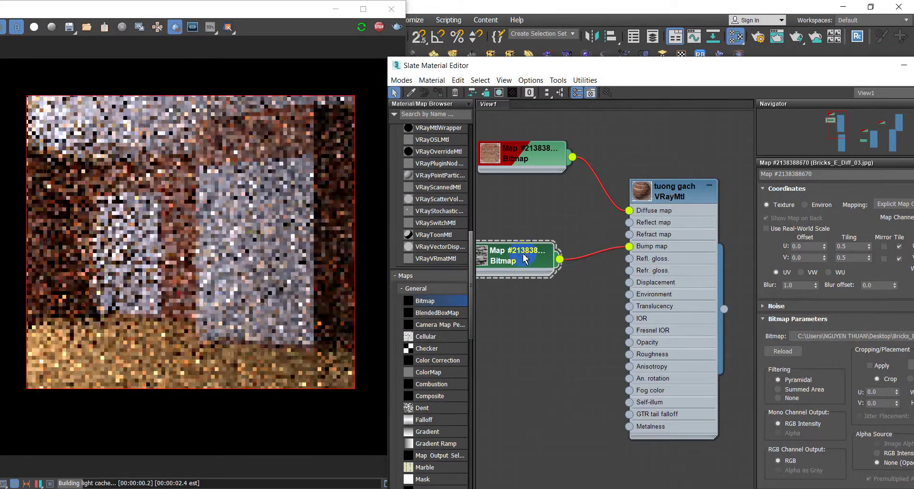
pyautogui.moveTo(518, 257); pyautogui.dragTo(555, 244)
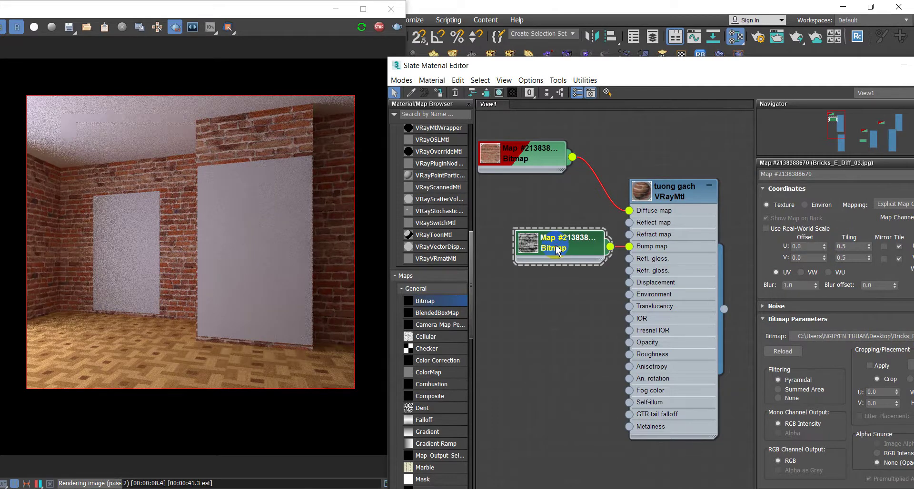
pyautogui.moveTo(555, 246); pyautogui.dragTo(504, 245)
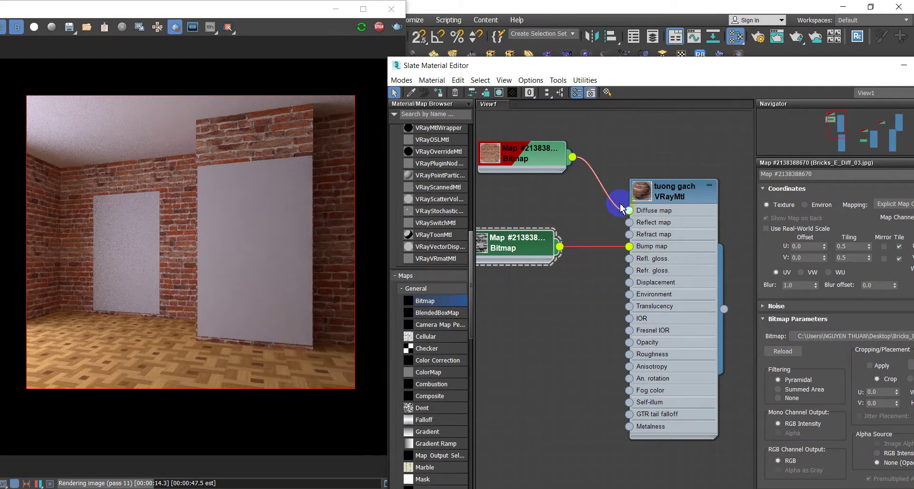
# - Disconnect the brick bitmap from Diffuse and hide the selected small wall panel
pyautogui.moveTo(627, 212); pyautogui.dragTo(604, 203)
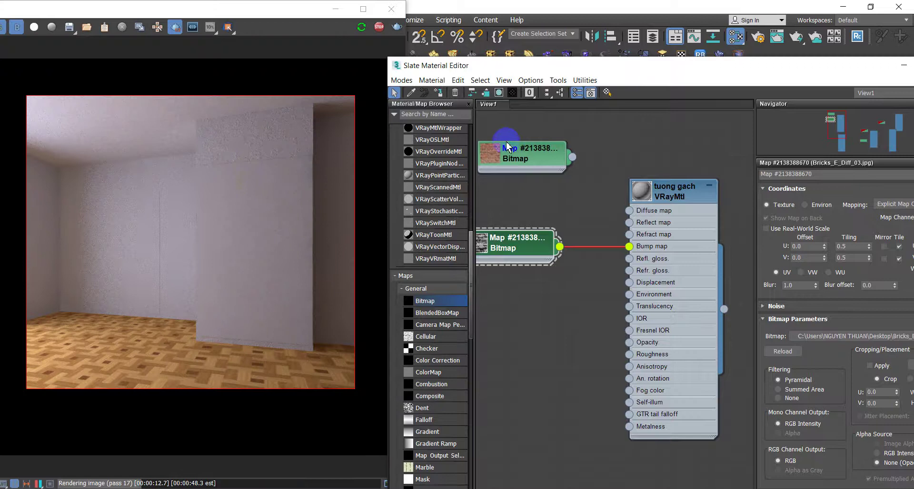
pyautogui.moveTo(486, 71); pyautogui.dragTo(659, 78)
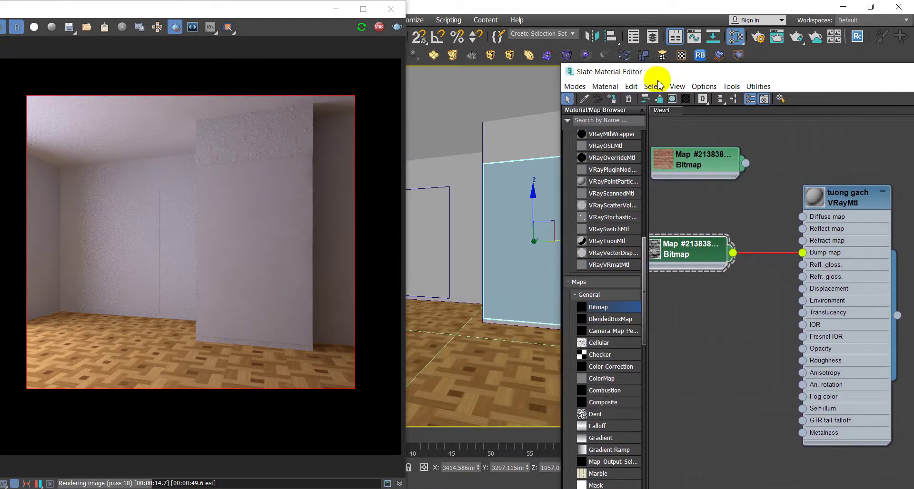
pyautogui.rightClick(508, 254)
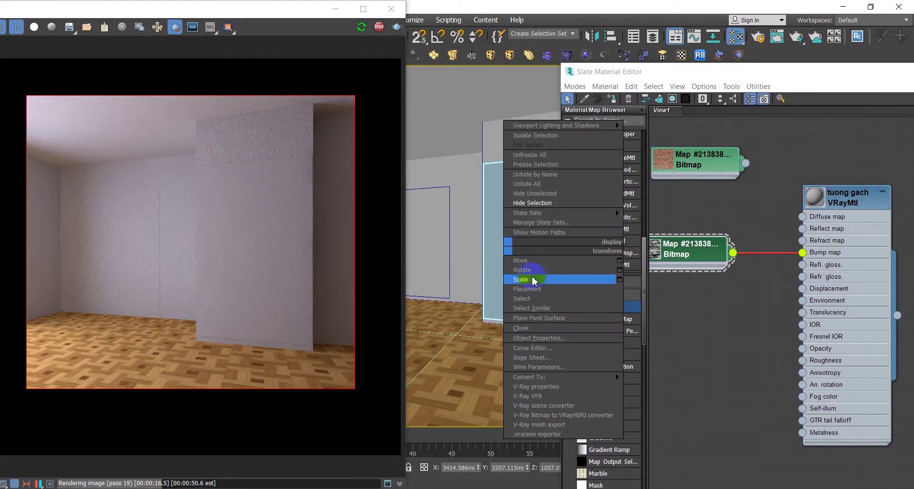
pyautogui.click(532, 204)
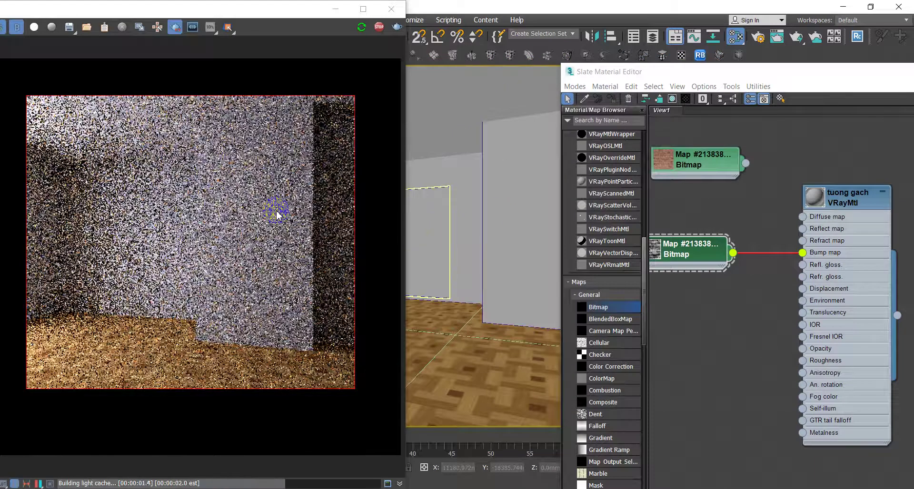
# - Select the large wall and open the tuong gach material's parameters
pyautogui.click(523, 191)
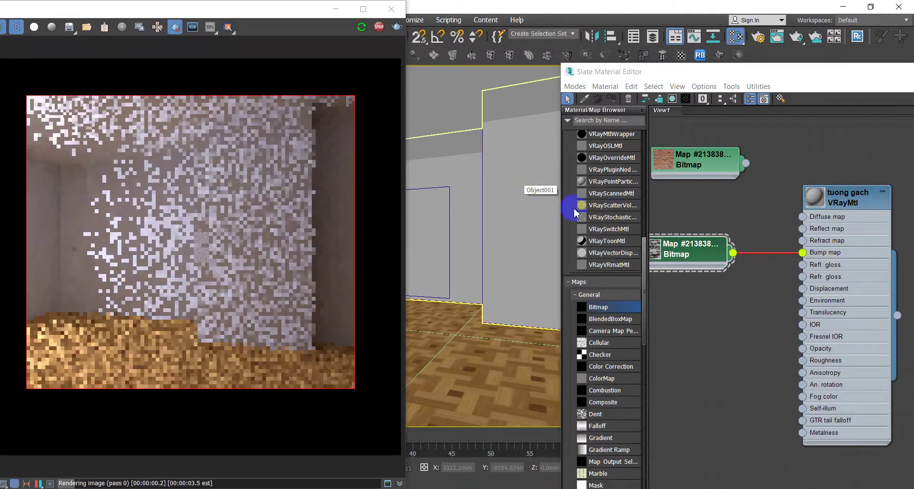
pyautogui.doubleClick(822, 205)
pyautogui.moveTo(720, 77); pyautogui.dragTo(518, 62)
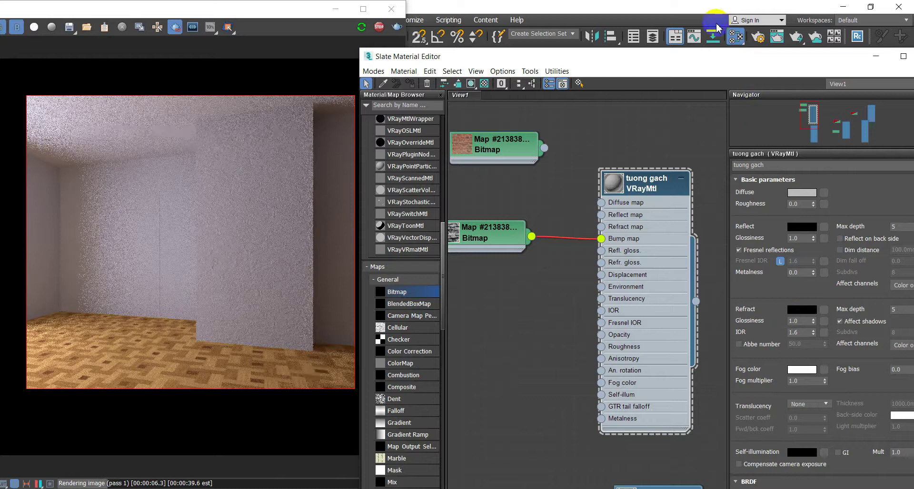
# - Expand tuong gach's Maps rollout and set its Bump amount to 80
pyautogui.moveTo(689, 57)
pyautogui.mouseDown()
pyautogui.moveTo(633, 58)
pyautogui.moveTo(651, 55)
pyautogui.mouseUp()
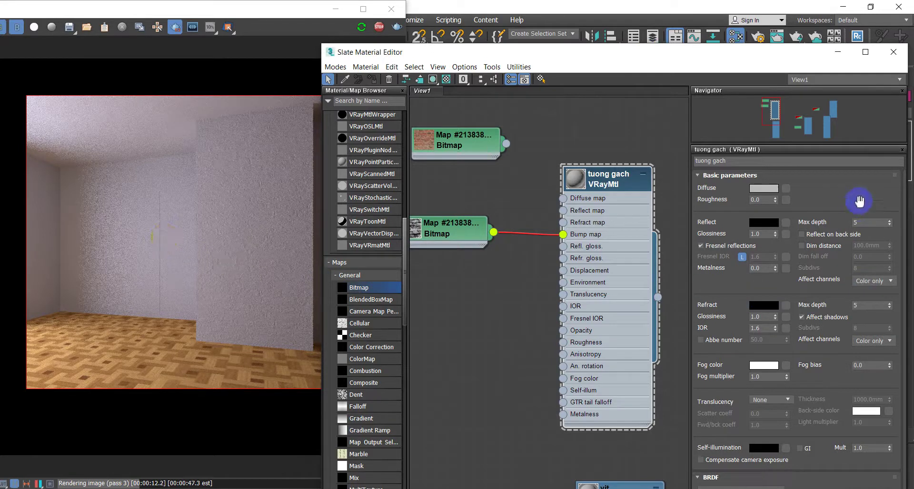
pyautogui.scroll(-1, 905, 224)
pyautogui.scroll(-1, 905, 238)
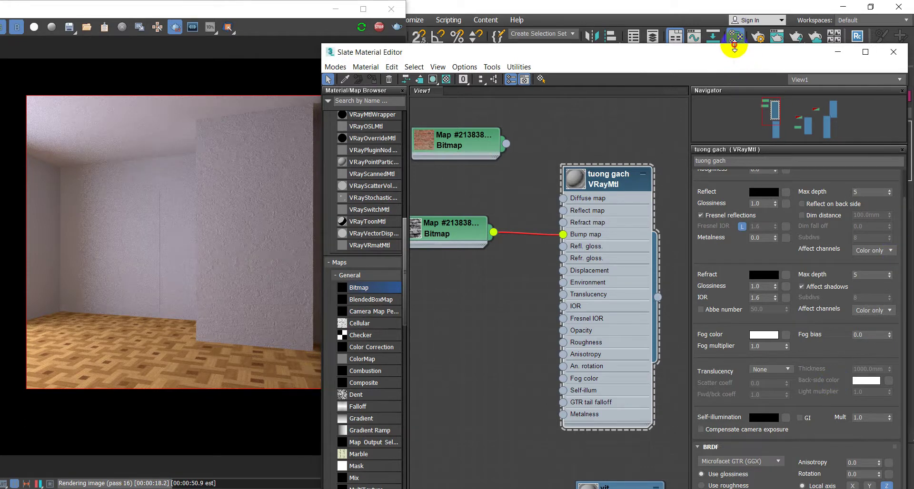
pyautogui.moveTo(736, 4); pyautogui.dragTo(743, 18)
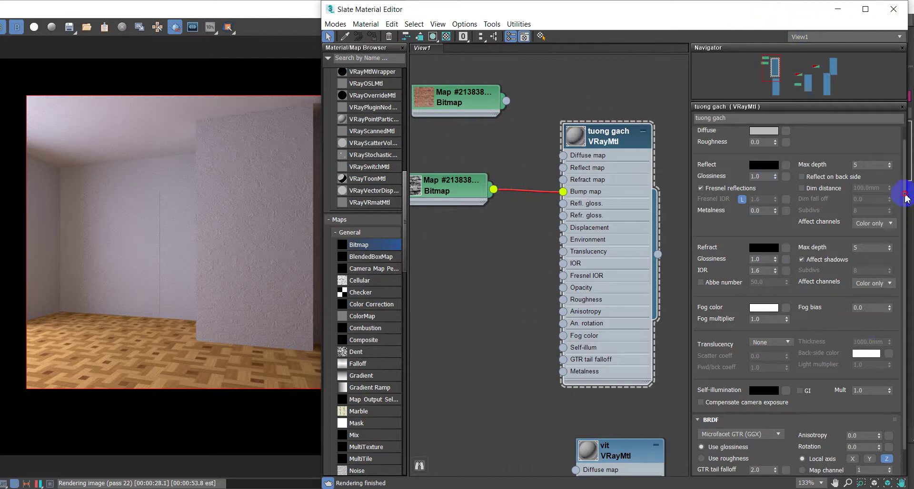
pyautogui.scroll(-2, 905, 257)
pyautogui.click(710, 470)
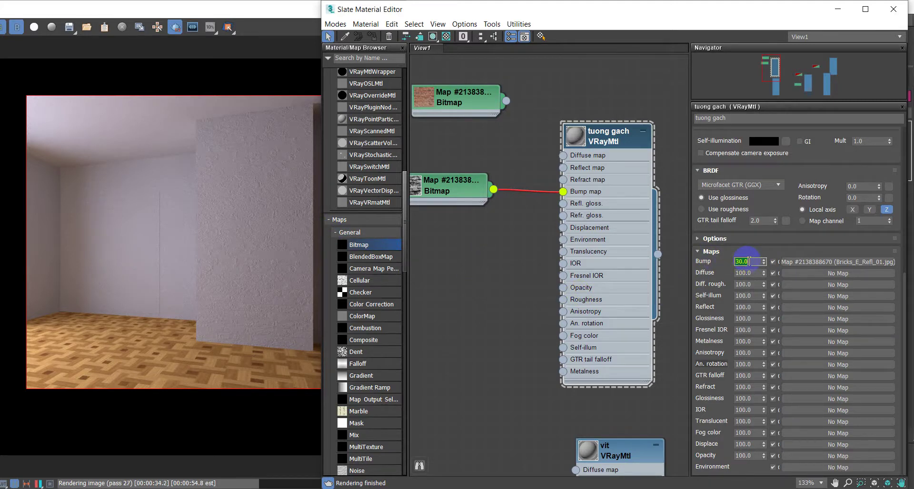
pyautogui.write('80')
pyautogui.click(624, 283)
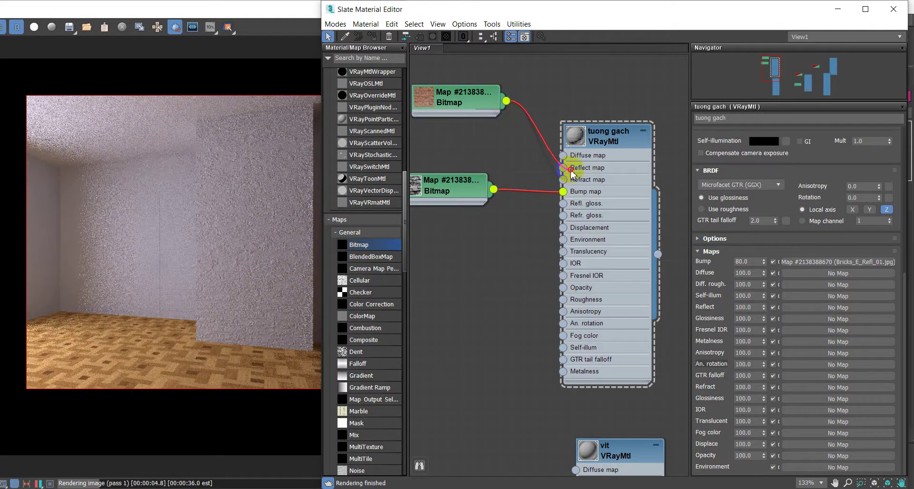
# - Wire the brick texture into tuong gach's Diffuse slot, then Unhide All objects
pyautogui.moveTo(566, 161); pyautogui.dragTo(564, 156)
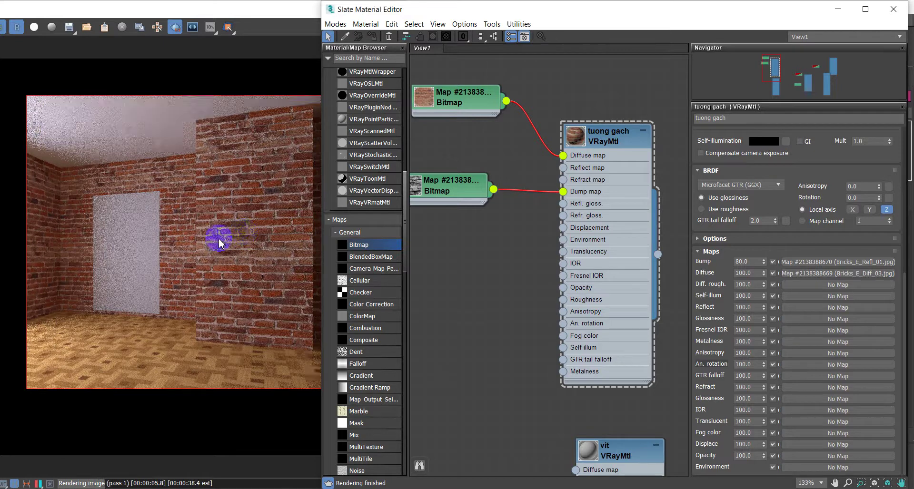
pyautogui.moveTo(459, 10)
pyautogui.mouseDown()
pyautogui.moveTo(555, 64)
pyautogui.moveTo(571, 167)
pyautogui.mouseUp()
pyautogui.rightClick(477, 125)
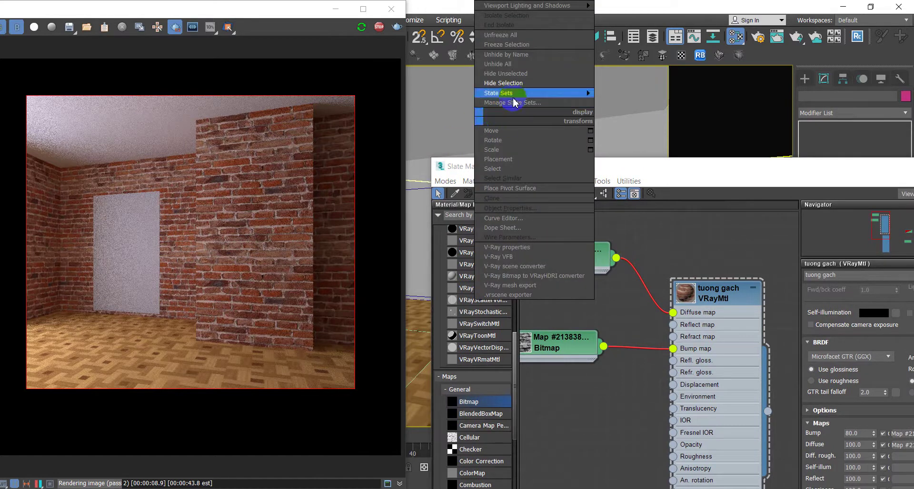
pyautogui.click(507, 64)
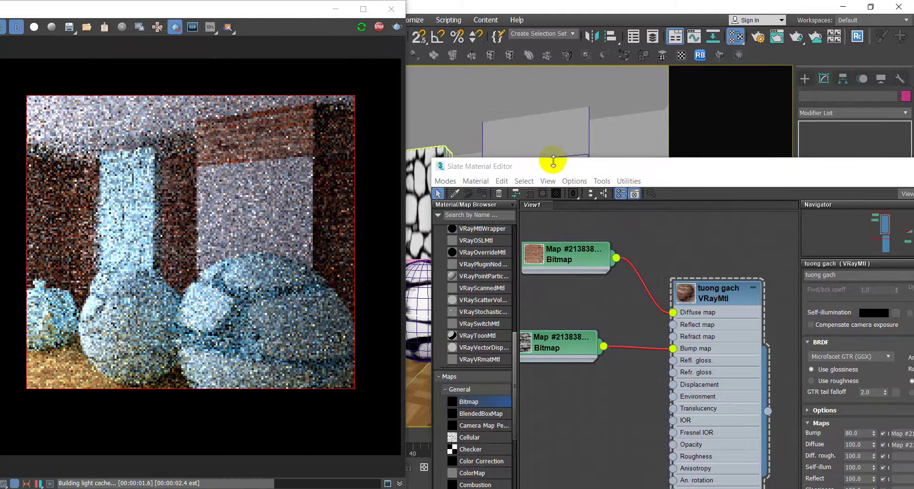
pyautogui.click(629, 181)
pyautogui.press('Escape')
# - Select the blue sphere Object002 in the scene
pyautogui.moveTo(540, 166); pyautogui.dragTo(716, 190)
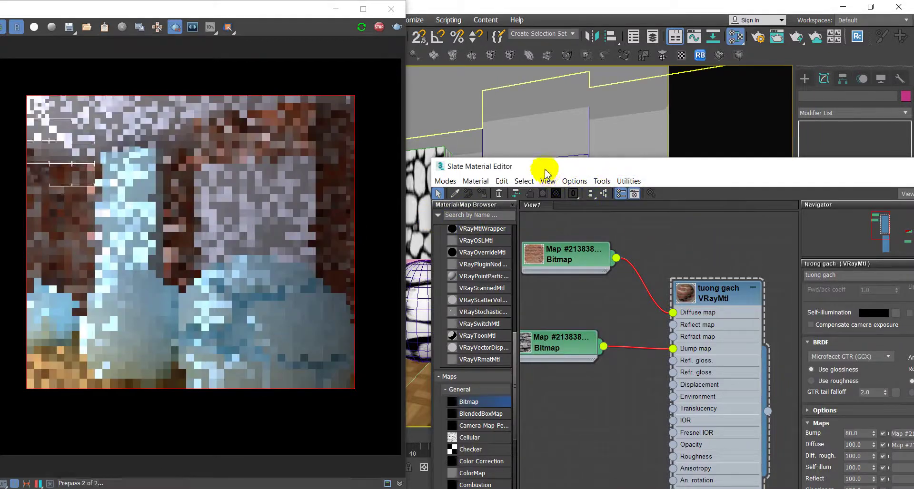
pyautogui.click(537, 285)
pyautogui.click(537, 285)
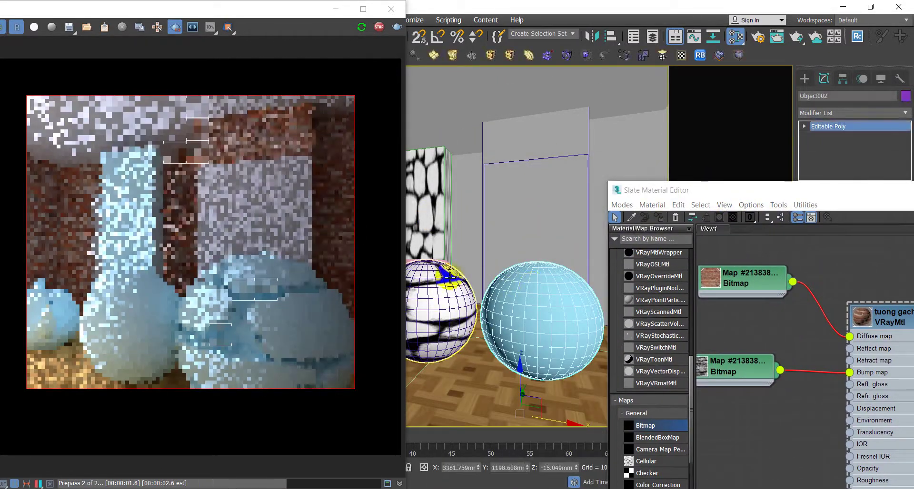
# - Delete the spheres, pillar and teapot, then the small table
pyautogui.moveTo(305, 7); pyautogui.dragTo(194, 13)
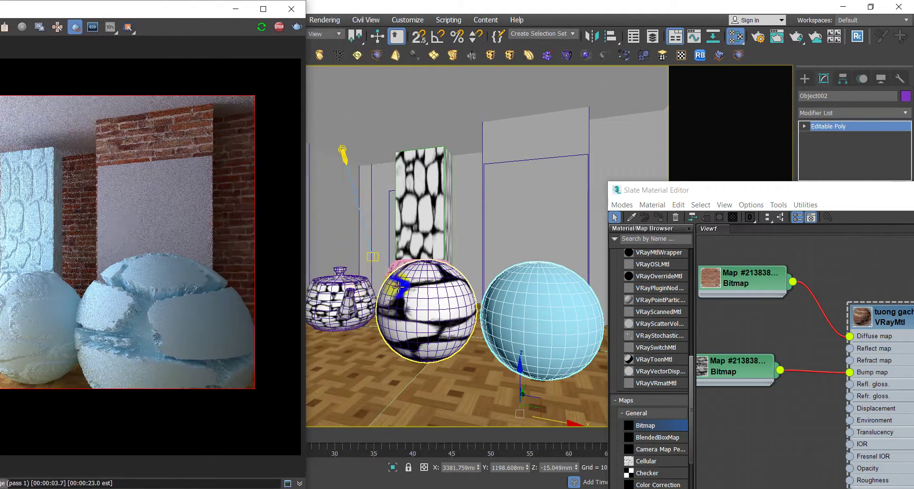
pyautogui.keyDown('ctrl'); pyautogui.click(397, 269); pyautogui.keyUp('ctrl')
pyautogui.keyDown('ctrl'); pyautogui.click(406, 206); pyautogui.keyUp('ctrl')
pyautogui.keyDown('ctrl'); pyautogui.click(351, 295); pyautogui.keyUp('ctrl')
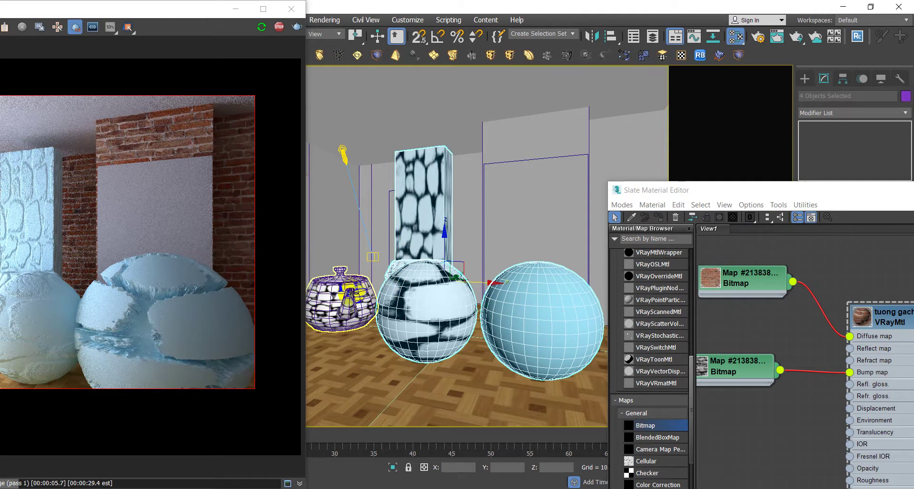
pyautogui.press('Delete')
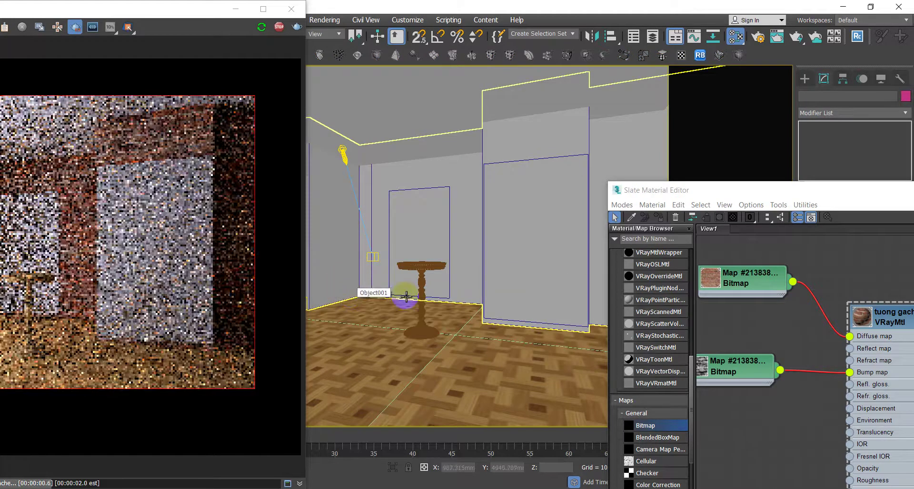
pyautogui.click(417, 265)
pyautogui.press('Delete')
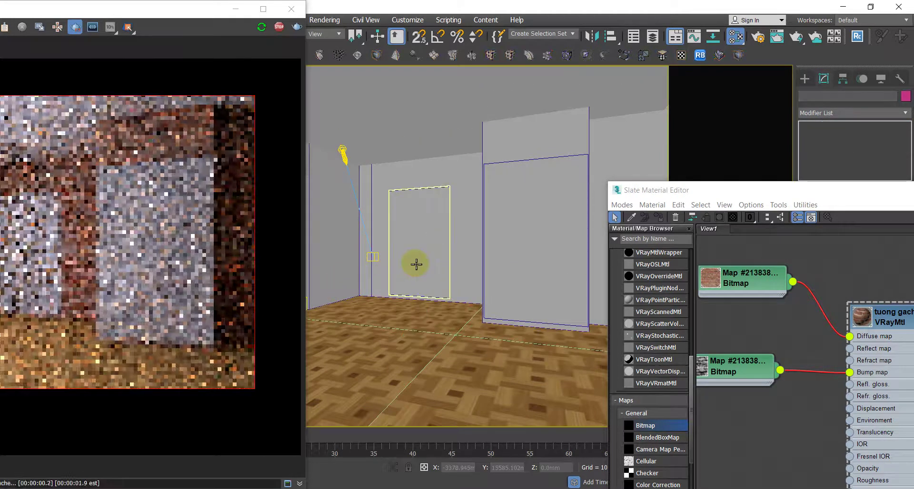
pyautogui.moveTo(183, 6); pyautogui.dragTo(225, 7)
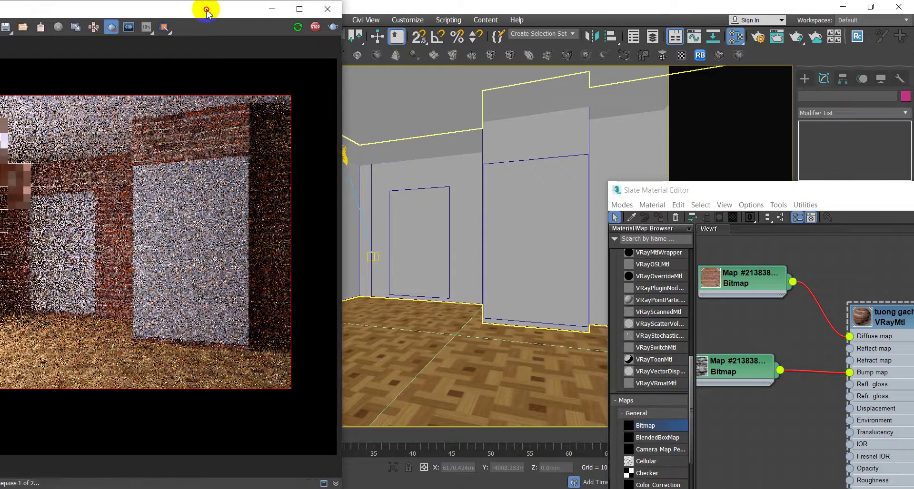
# - Make a copy of the Bitmap node beside the vit material
pyautogui.moveTo(704, 190); pyautogui.dragTo(456, 39)
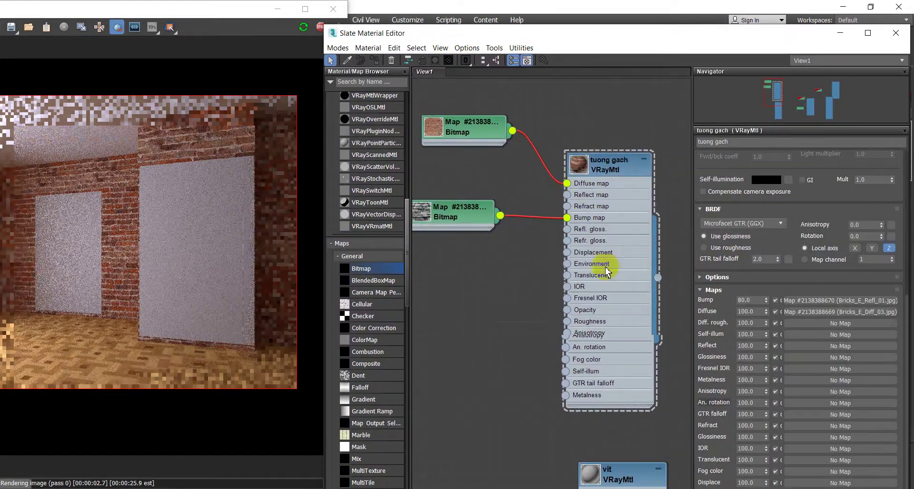
pyautogui.scroll(-2, 605, 267)
pyautogui.moveTo(607, 249); pyautogui.dragTo(621, 165, button='middle')
pyautogui.scroll(-1, 622, 169)
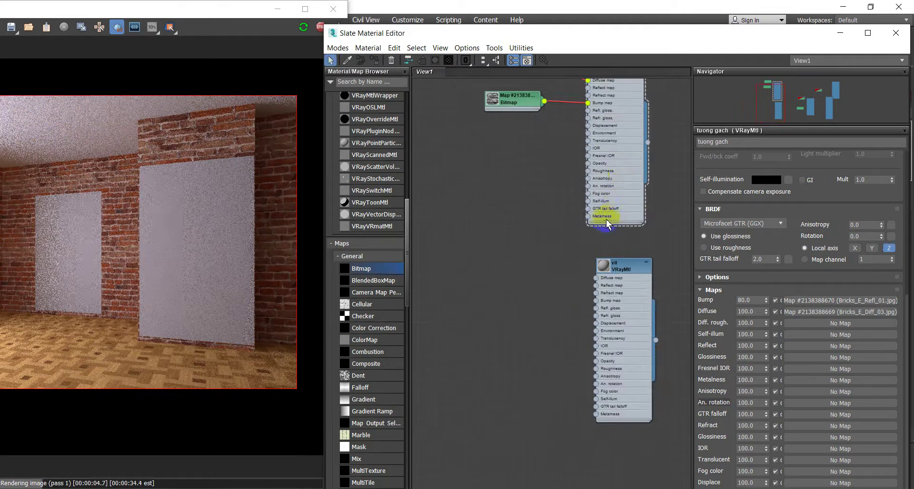
pyautogui.moveTo(607, 222); pyautogui.dragTo(577, 234, button='middle')
pyautogui.keyDown('shift'); pyautogui.moveTo(509, 116); pyautogui.dragTo(518, 284); pyautogui.keyUp('shift')
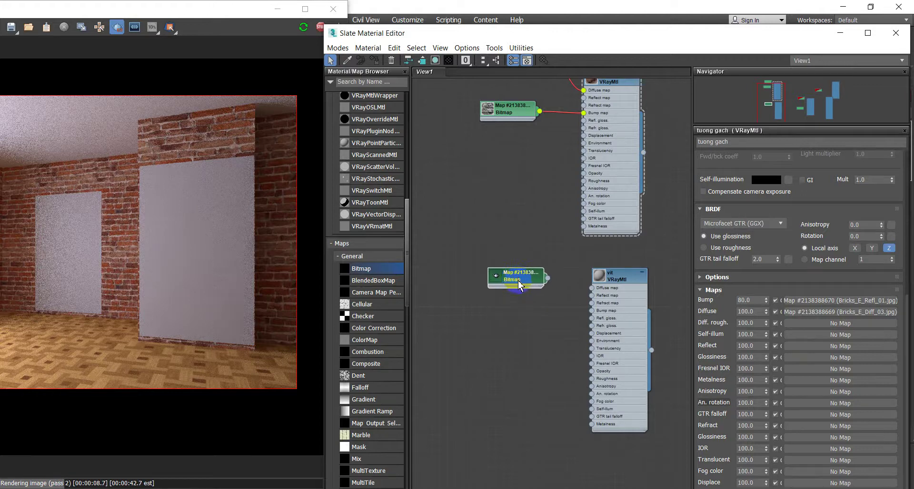
# - Load VIT-DIFFUSE.png into the copied Bitmap and wire it to vit's Diffuse map
pyautogui.doubleClick(525, 284)
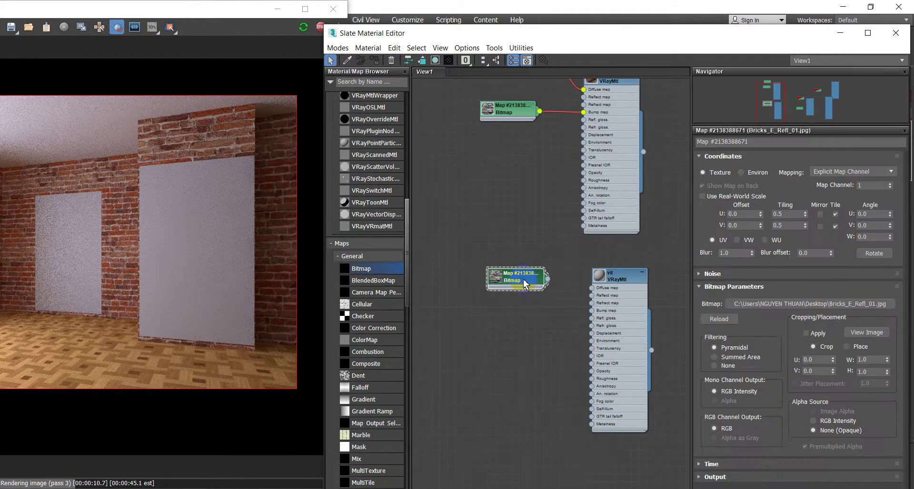
pyautogui.click(775, 305)
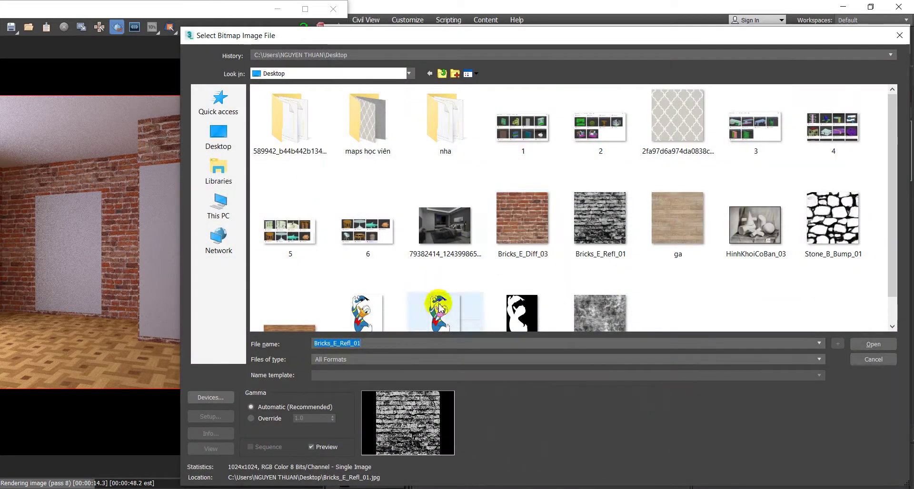
pyautogui.click(438, 308)
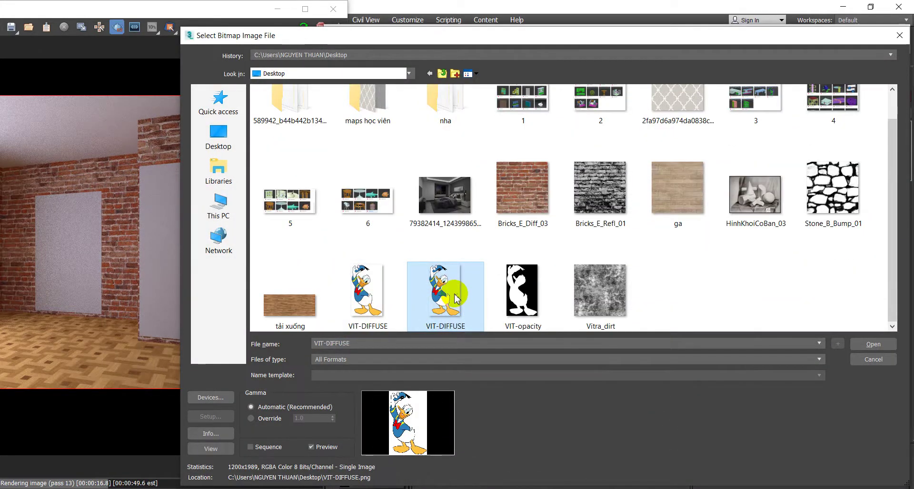
pyautogui.doubleClick(456, 299)
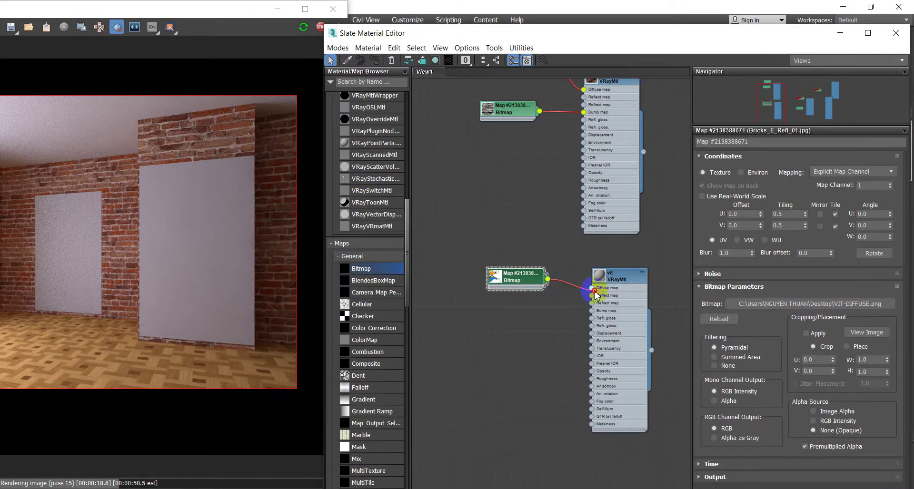
pyautogui.moveTo(593, 293); pyautogui.dragTo(591, 289)
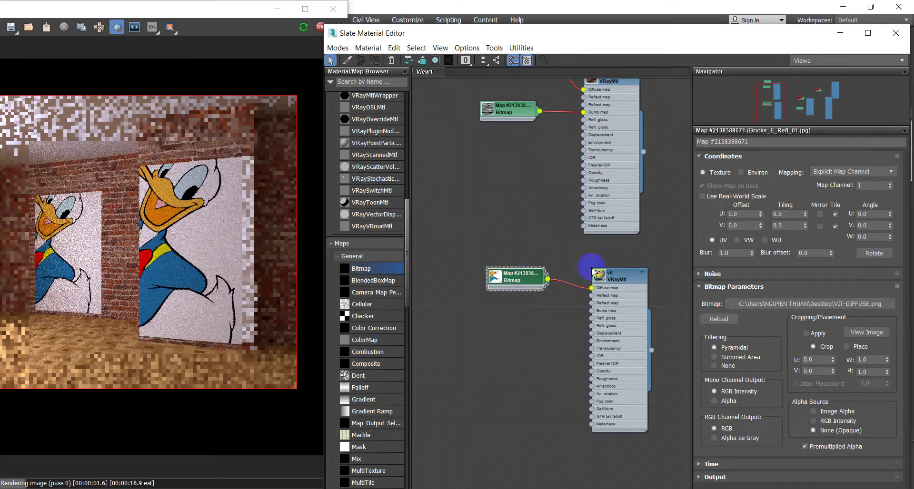
# - Set the map's Tiling U and V to 1.0
pyautogui.write('1')
pyautogui.press('Tab')
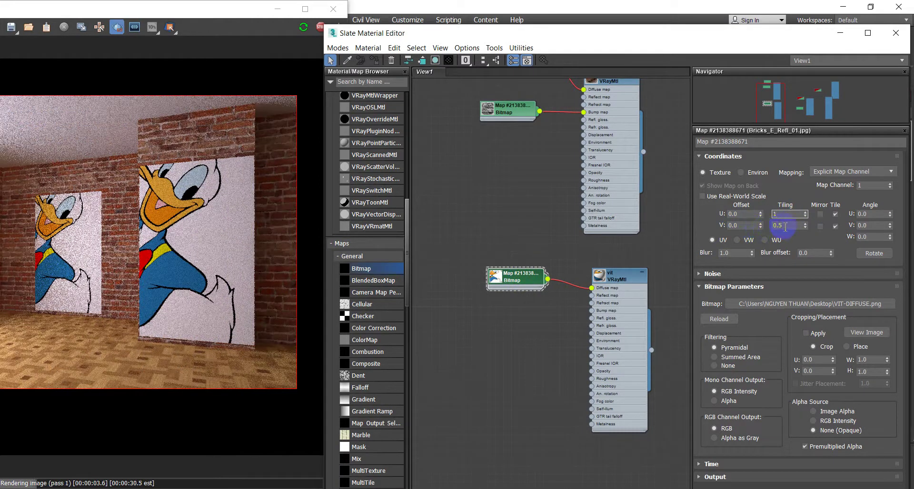
pyautogui.write('1')
pyautogui.press('Return')
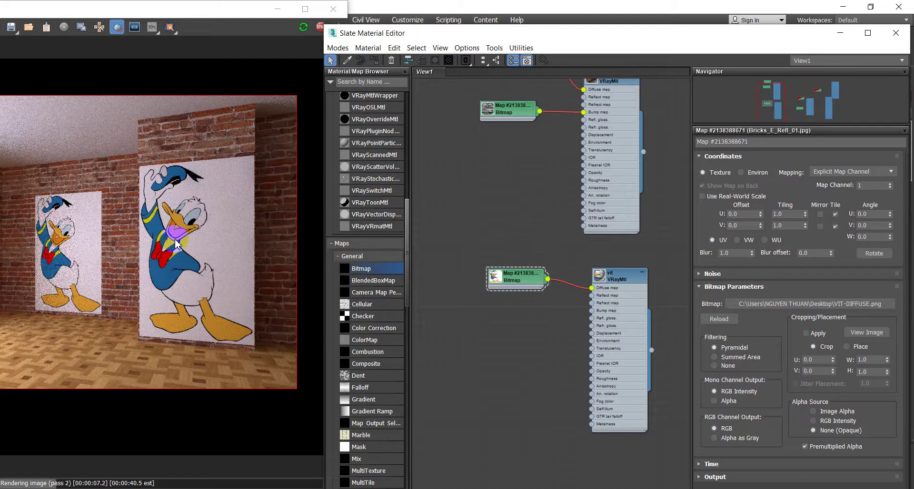
# - Copy a Bitmap node, load VIT-opacity.png, and plug it into vit's Opacity
pyautogui.keyDown('shift'); pyautogui.moveTo(521, 285); pyautogui.dragTo(519, 358); pyautogui.keyUp('shift')
pyautogui.click(518, 351)
pyautogui.click(761, 306)
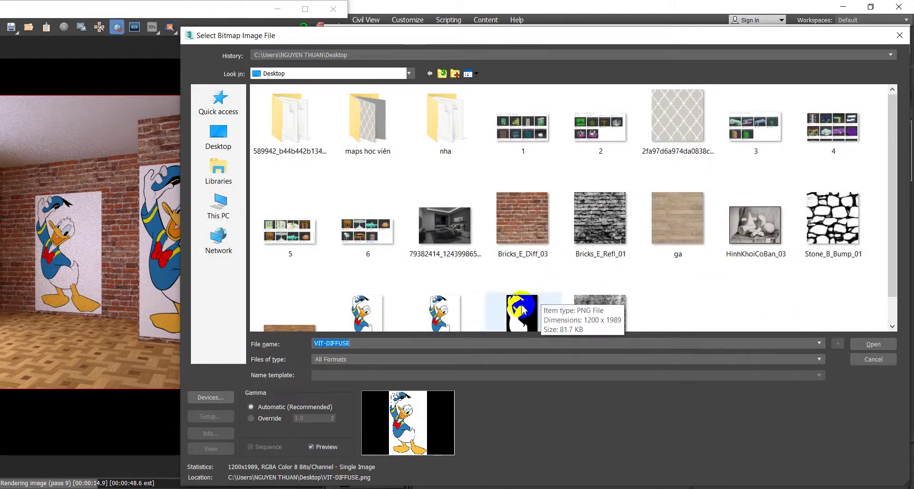
pyautogui.doubleClick(522, 310)
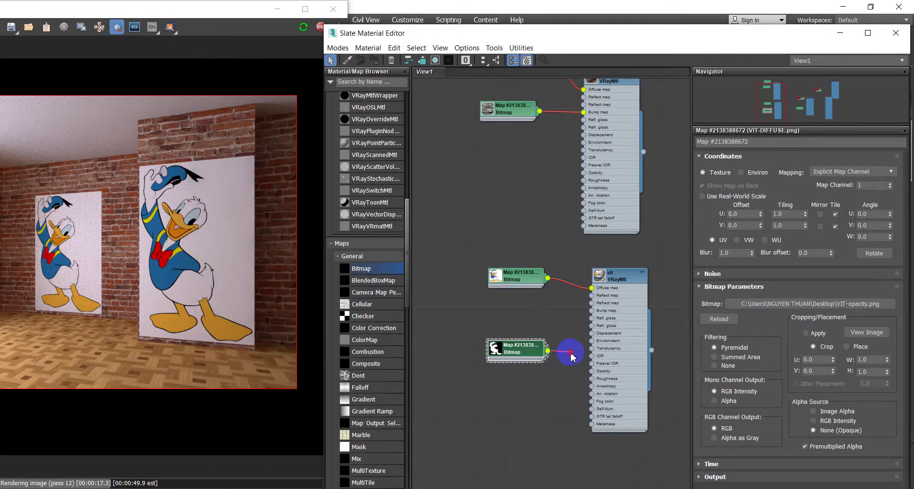
pyautogui.moveTo(590, 381)
pyautogui.mouseDown()
pyautogui.moveTo(590, 360)
pyautogui.moveTo(593, 394)
pyautogui.mouseUp()
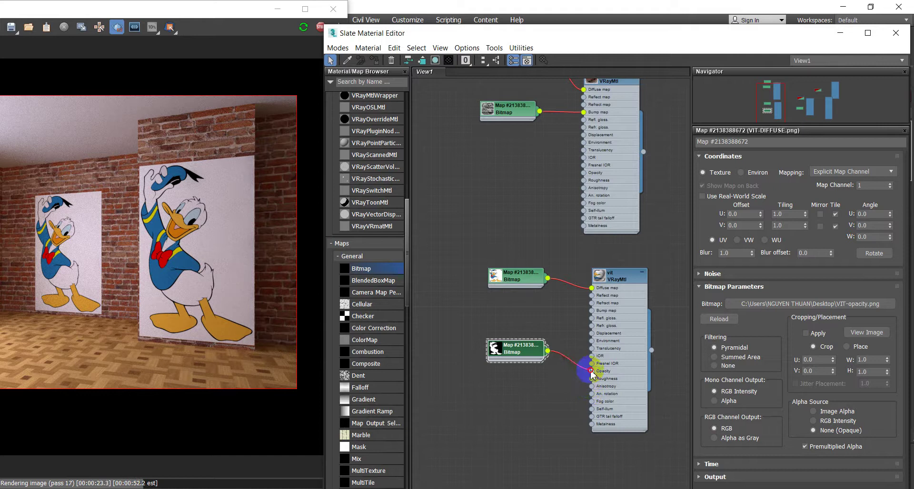
pyautogui.moveTo(592, 376); pyautogui.dragTo(591, 371)
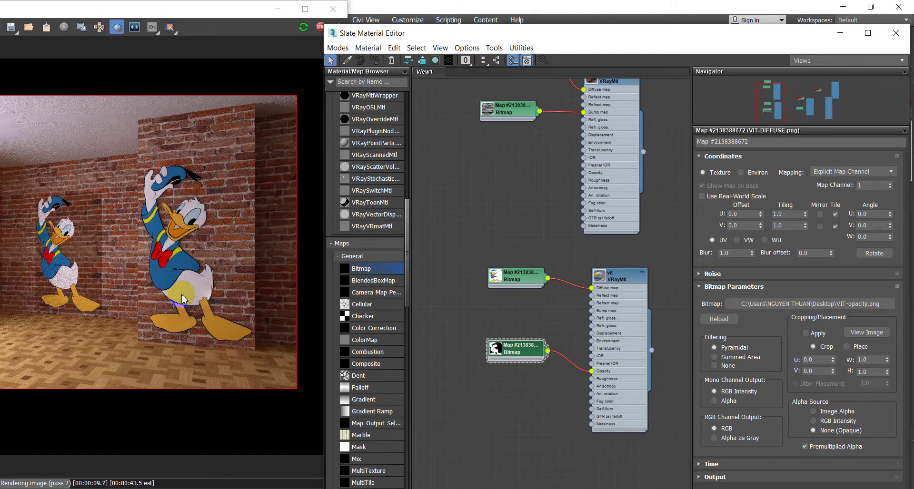
pyautogui.moveTo(511, 346); pyautogui.dragTo(511, 330)
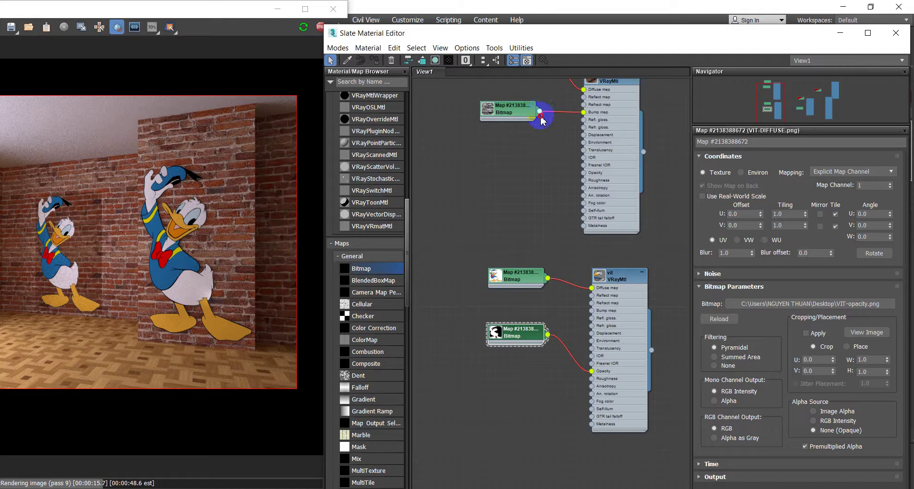
# - Try wiring the brick bump map into the vit decal material
pyautogui.moveTo(541, 120); pyautogui.dragTo(601, 314)
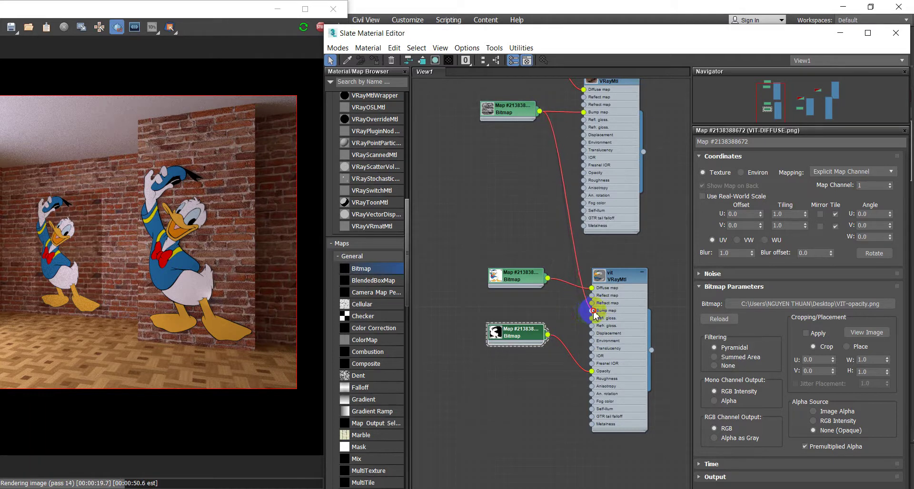
pyautogui.moveTo(592, 314); pyautogui.dragTo(541, 171)
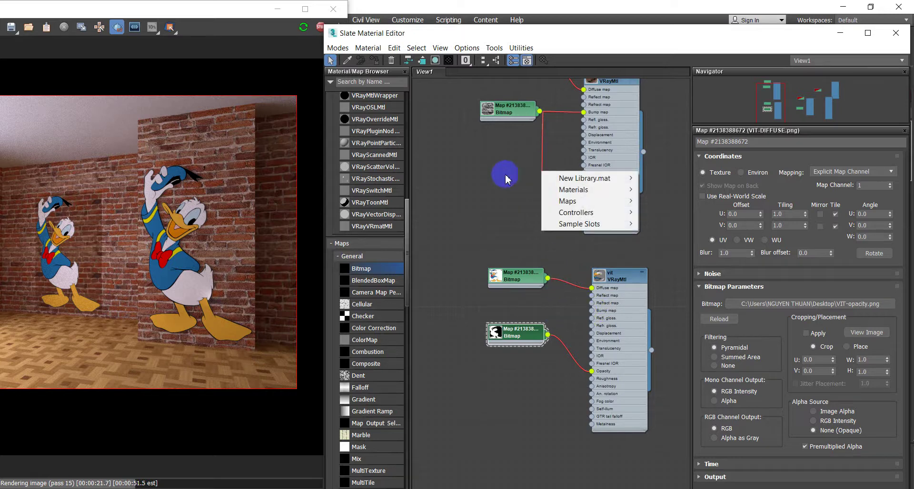
pyautogui.moveTo(52, 14); pyautogui.dragTo(291, 17)
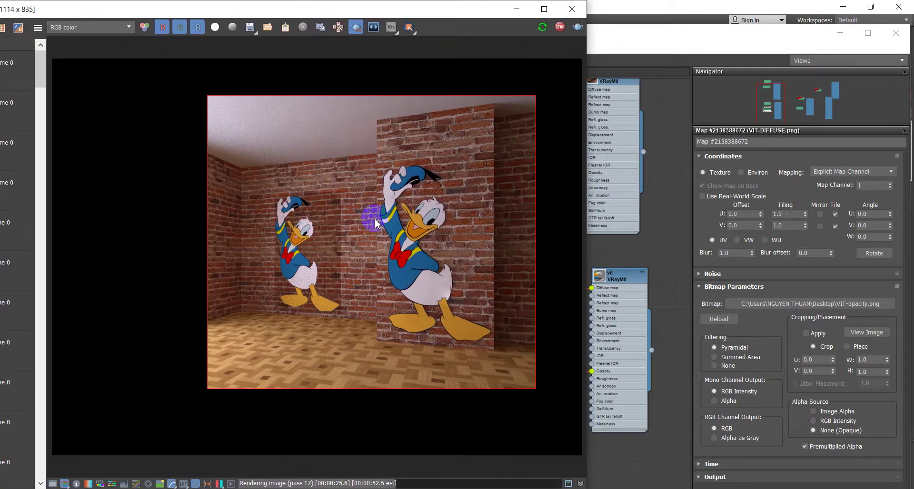
# - Maximise the V-Ray frame buffer and zoom in on the right Donald
pyautogui.scroll(5, 383, 228)
pyautogui.scroll(-2, 360, 223)
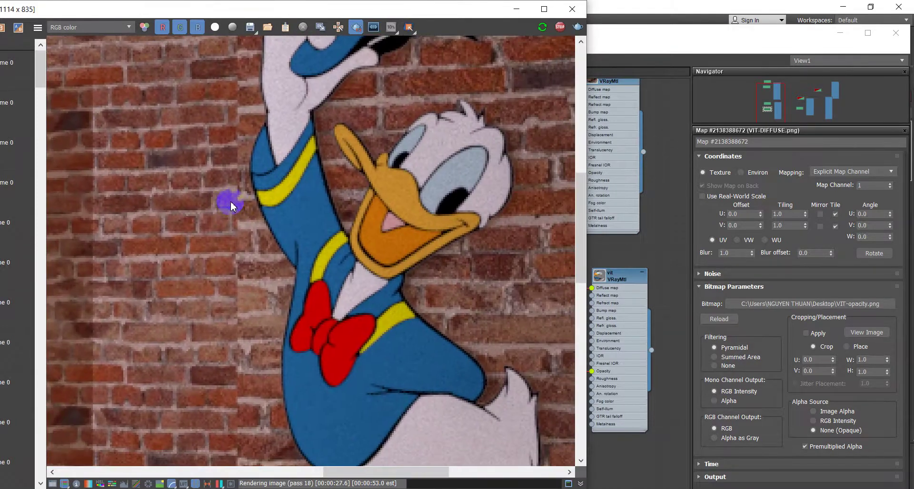
pyautogui.scroll(-2, 231, 198)
pyautogui.scroll(2, 235, 198)
pyautogui.click(534, 9)
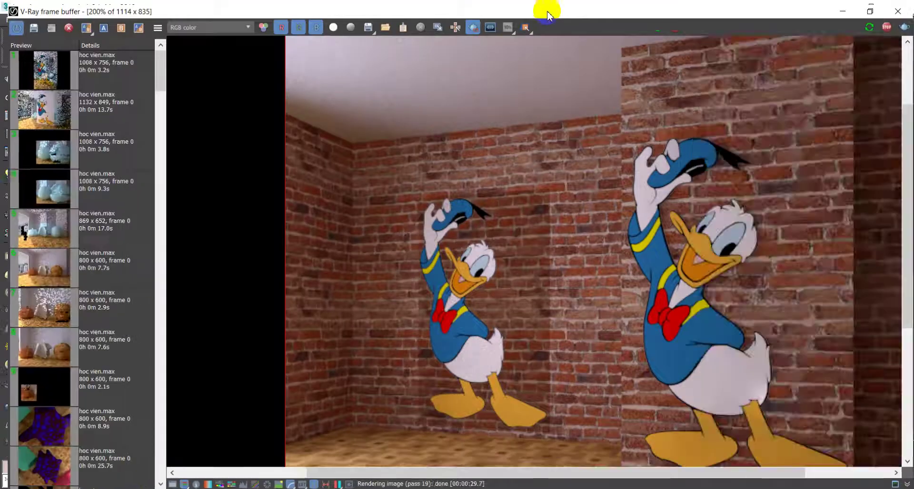
pyautogui.scroll(-4, 429, 133)
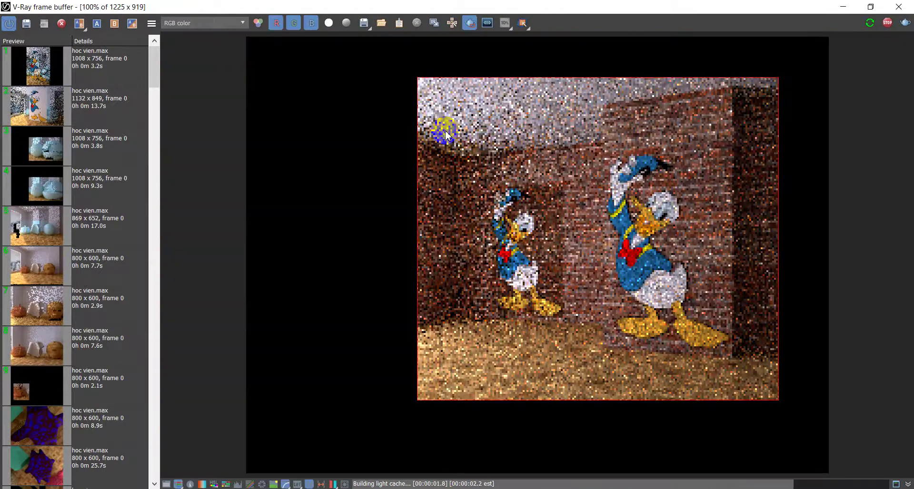
pyautogui.scroll(8, 644, 169)
pyautogui.moveTo(644, 169); pyautogui.dragTo(587, 98, button='middle')
pyautogui.scroll(-3, 578, 98)
pyautogui.scroll(-2, 578, 98)
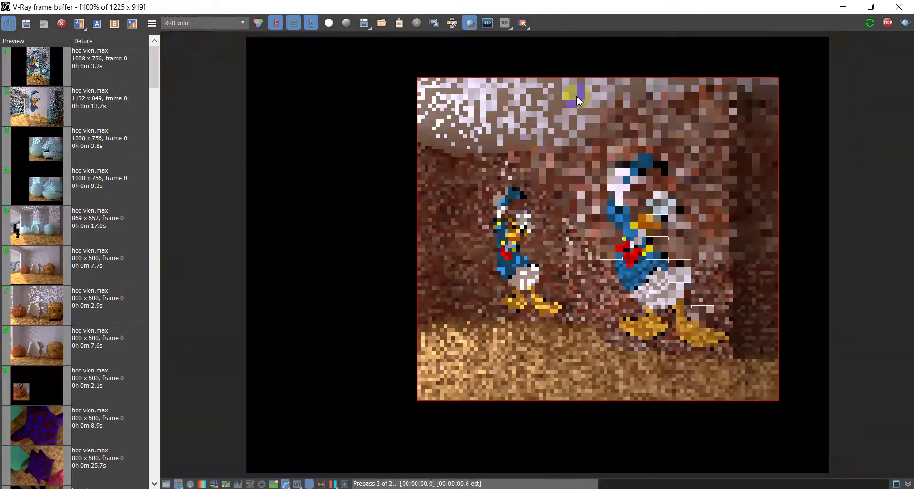
# - Draw a render region around the right Donald panel and zoom to 400%
pyautogui.moveTo(600, 142)
pyautogui.mouseDown()
pyautogui.moveTo(640, 182)
pyautogui.moveTo(734, 355)
pyautogui.mouseUp()
pyautogui.moveTo(586, 128); pyautogui.dragTo(760, 362)
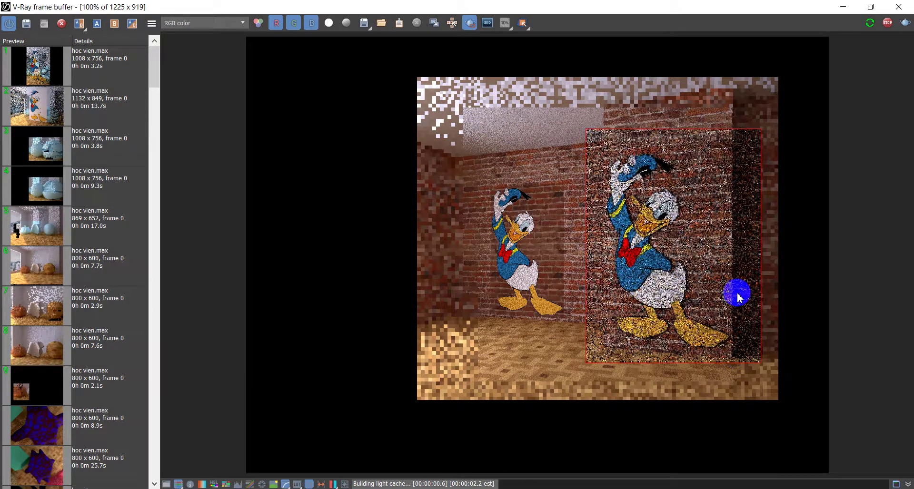
pyautogui.moveTo(581, 111); pyautogui.dragTo(759, 368)
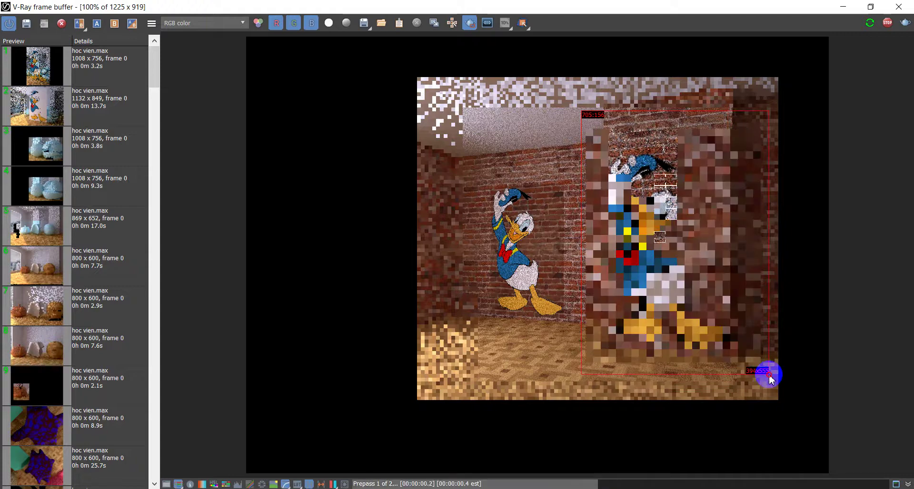
pyautogui.scroll(2, 694, 272)
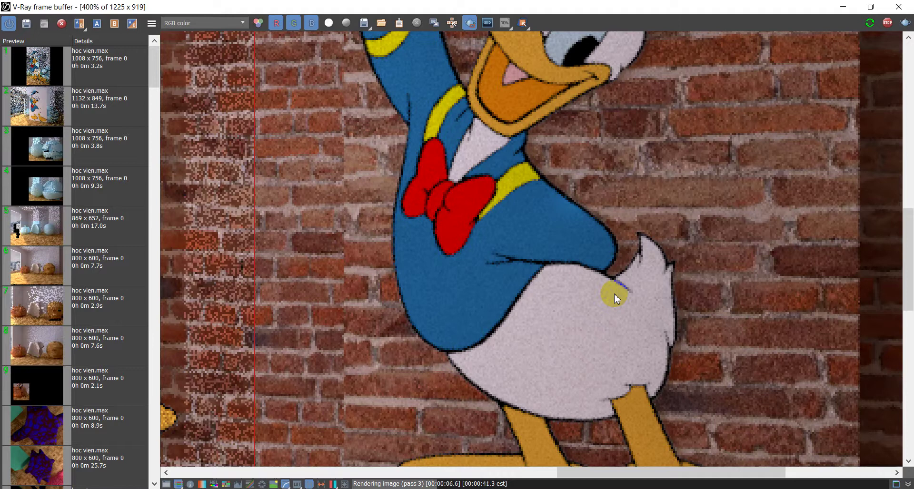
pyautogui.click(736, 274)
pyautogui.moveTo(735, 231); pyautogui.dragTo(331, 225)
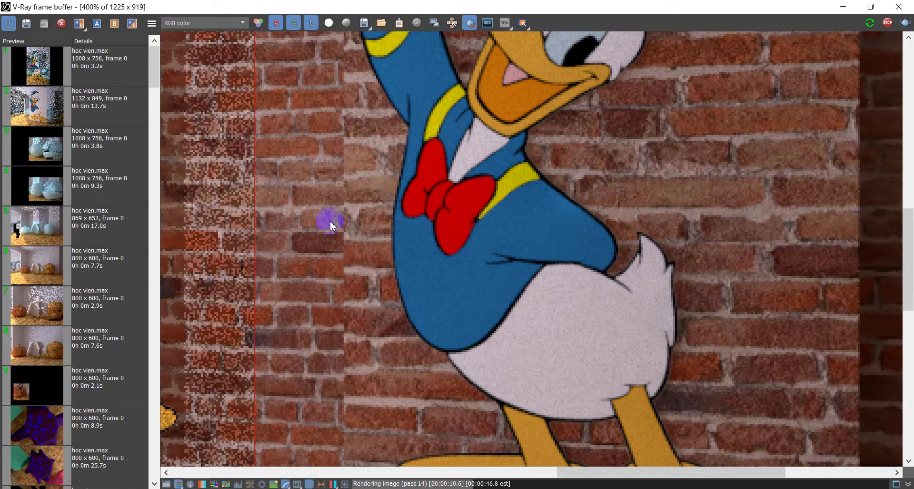
pyautogui.moveTo(385, 206); pyautogui.dragTo(594, 307)
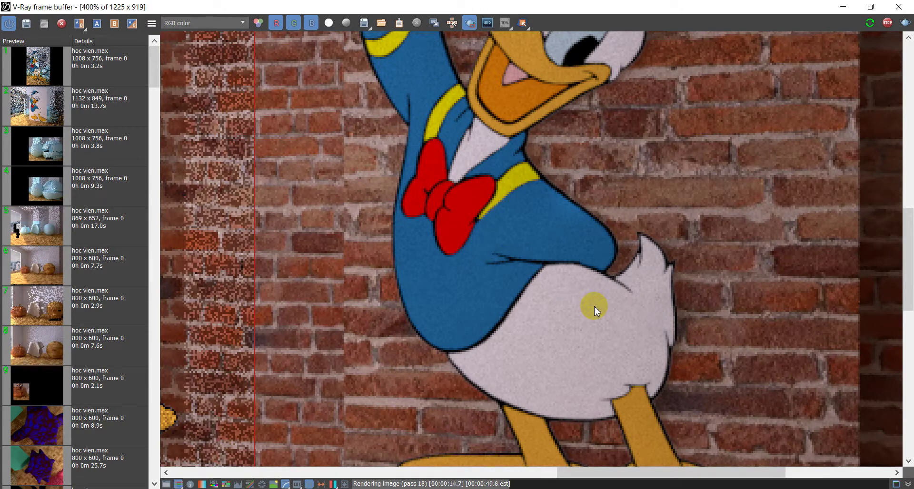
pyautogui.click(79, 24)
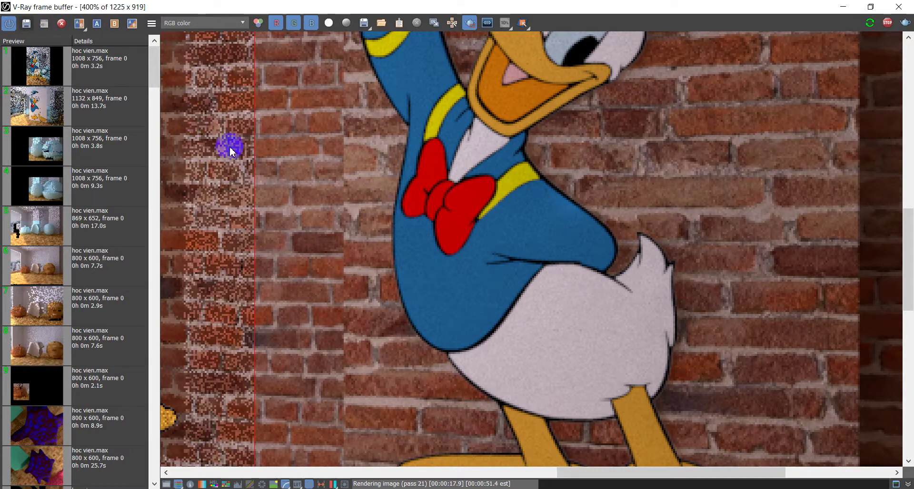
# - Minimise and re-maximise the frame buffer, then hide it
pyautogui.click(870, 7)
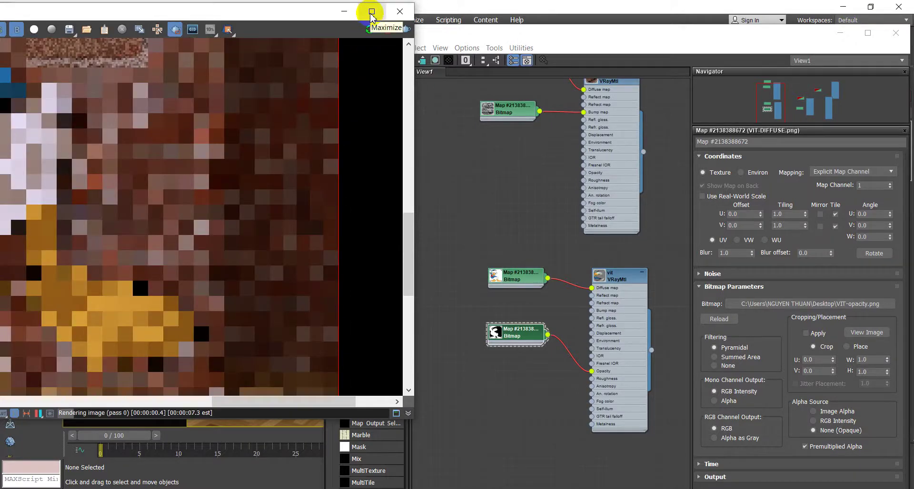
pyautogui.click(371, 12)
pyautogui.click(870, 23)
pyautogui.click(841, 7)
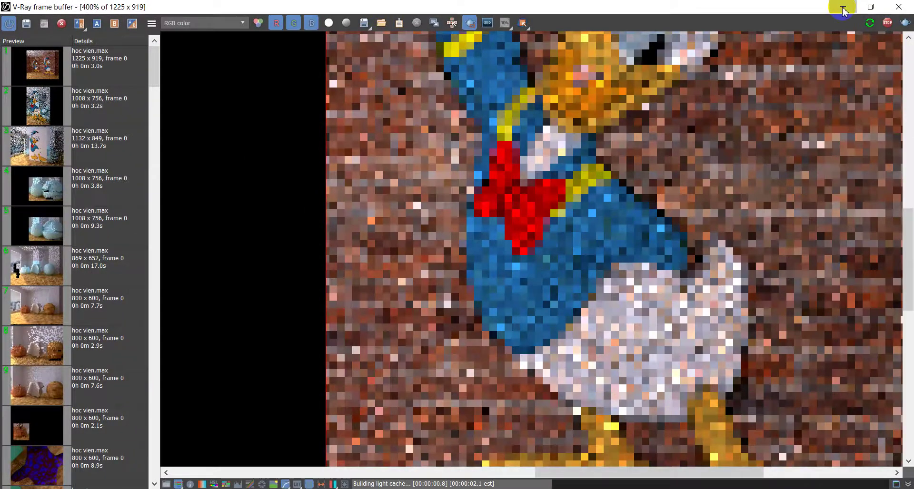
# - Wire the brick Bitmap into vit's Bump map slot
pyautogui.moveTo(539, 111); pyautogui.dragTo(593, 311)
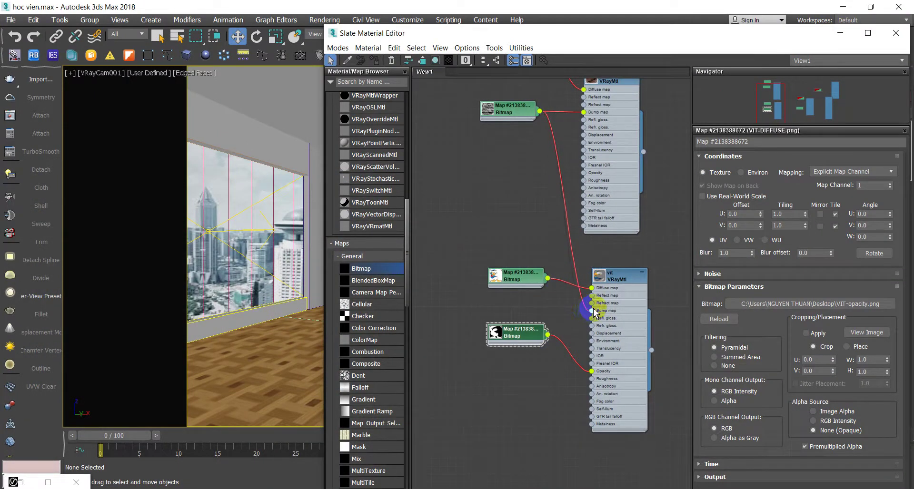
pyautogui.click(621, 278)
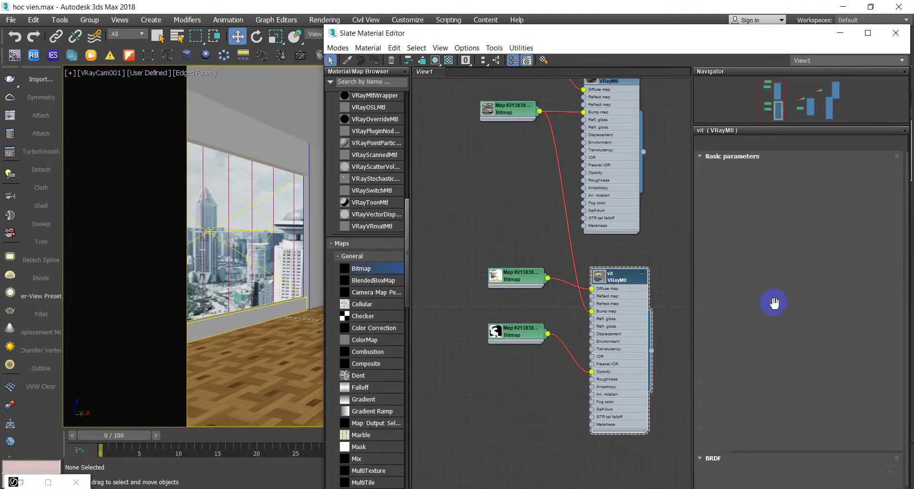
pyautogui.click(802, 299)
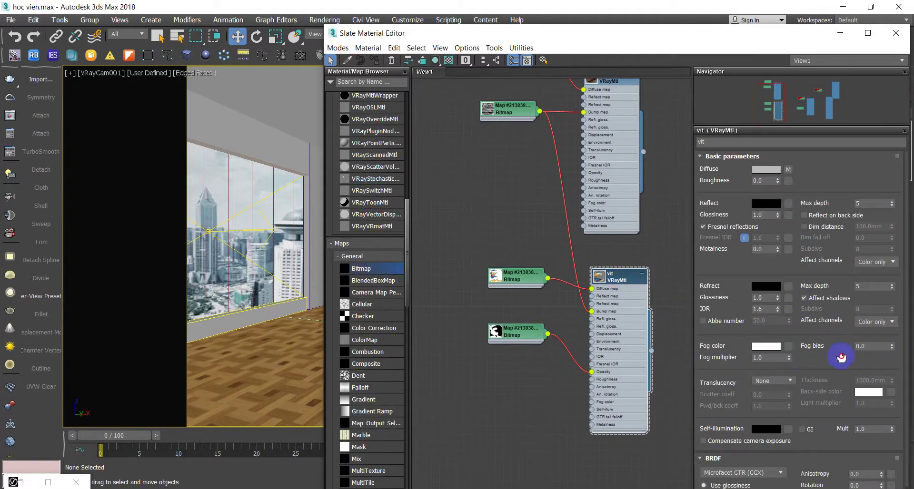
pyautogui.moveTo(840, 357); pyautogui.dragTo(837, 327)
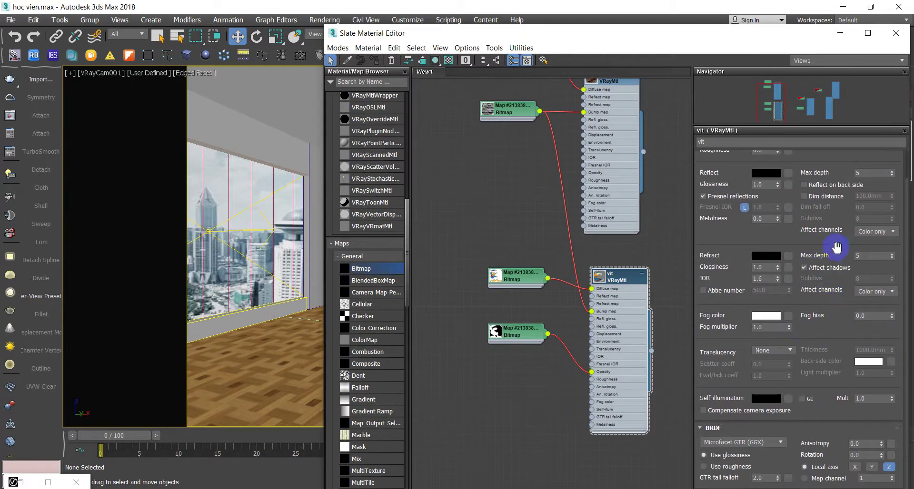
pyautogui.rightClick(830, 412)
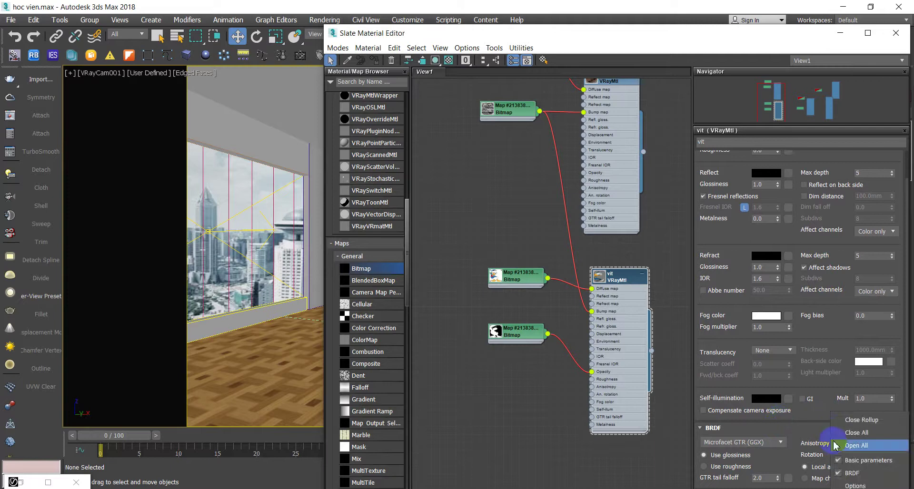
pyautogui.click(850, 485)
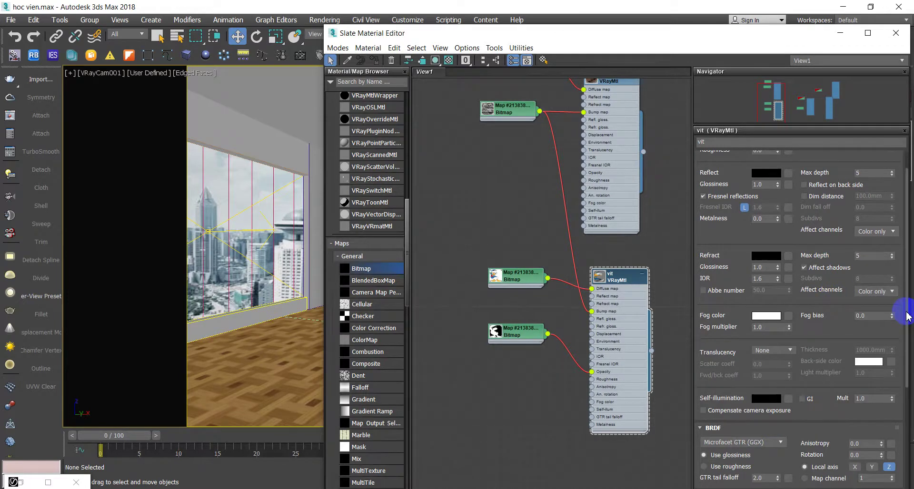
pyautogui.scroll(-5, 906, 317)
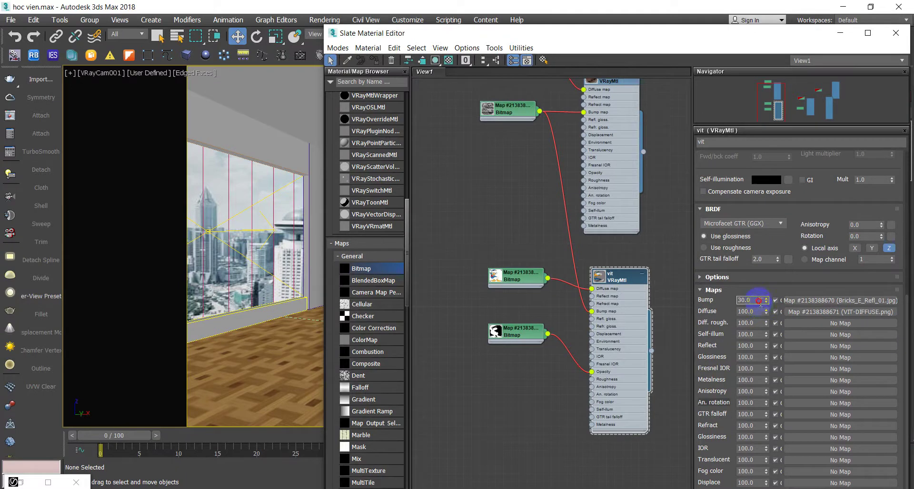
pyautogui.press('Return')
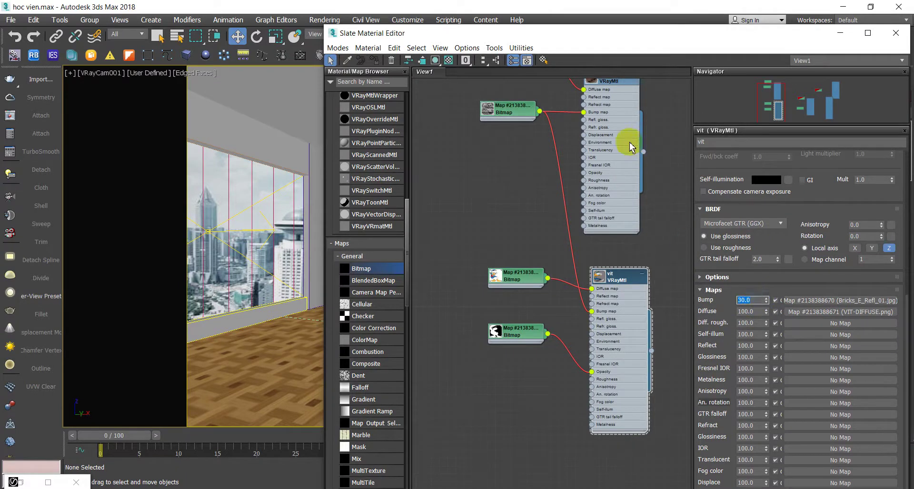
# - Set the tuong gach brick wall material's Bump amount to 200
pyautogui.moveTo(626, 143); pyautogui.dragTo(606, 116, button='middle')
pyautogui.doubleClick(606, 118)
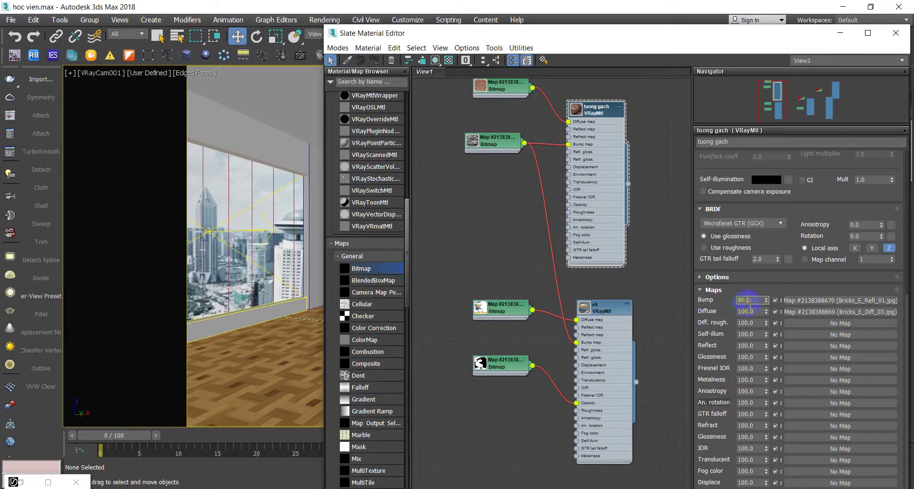
pyautogui.write('00')
pyautogui.press('Return')
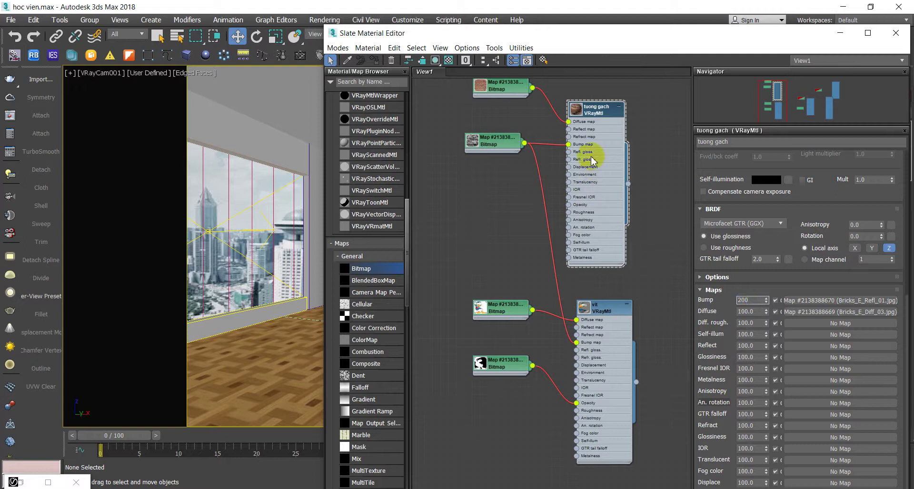
pyautogui.click(614, 314)
# - Set the vit decal material's Bump amount to 200
pyautogui.doubleClick(614, 314)
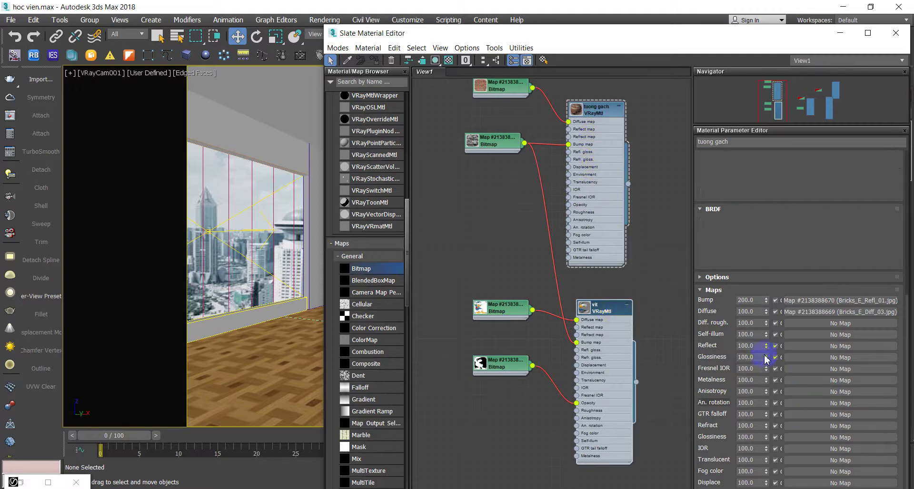
pyautogui.write('00')
pyautogui.press('Return')
pyautogui.click(609, 303)
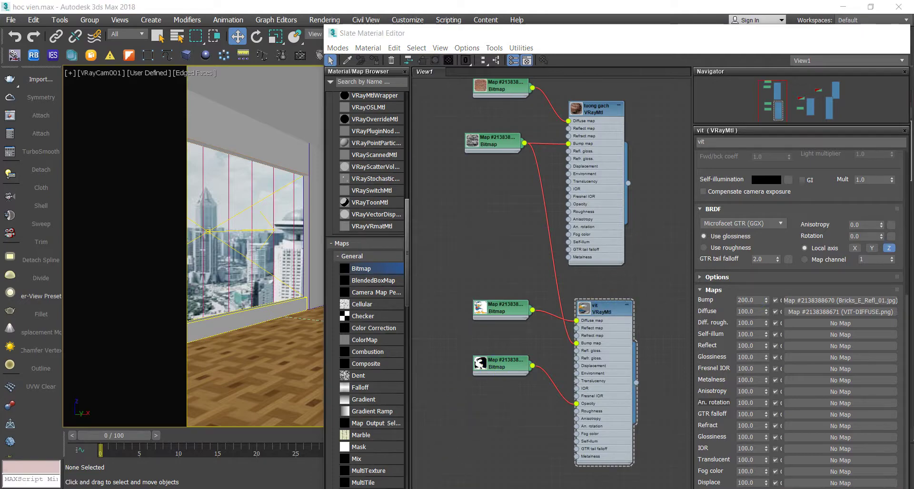
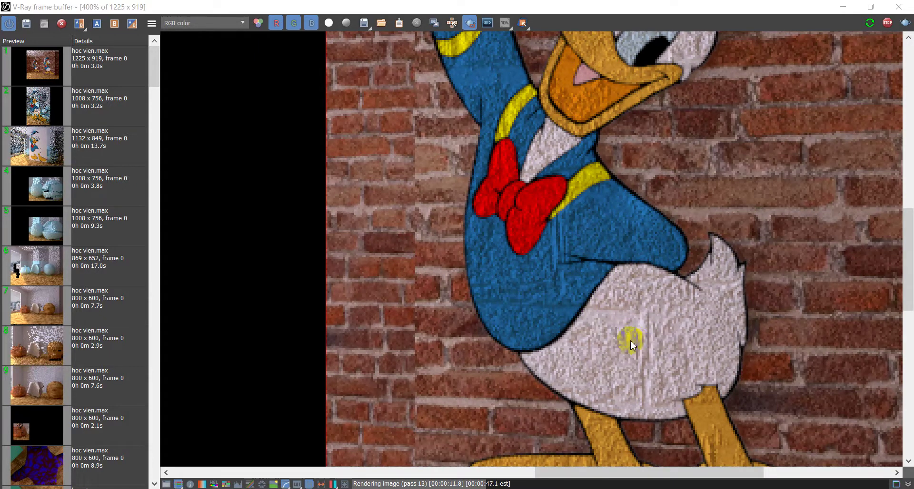
# - Close the V-Ray render and check the brick bump bitmap's image and 0.5 U/V tiling
pyautogui.click(841, 6)
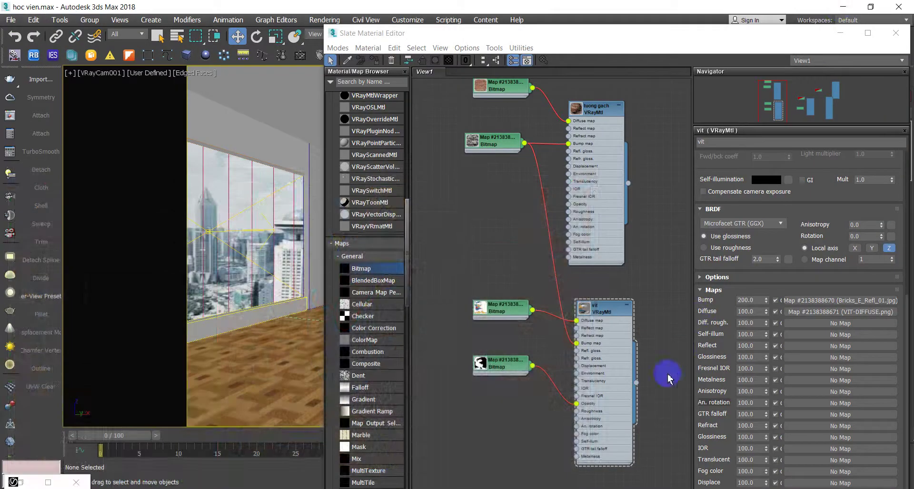
pyautogui.click(491, 141)
pyautogui.doubleClick(497, 140)
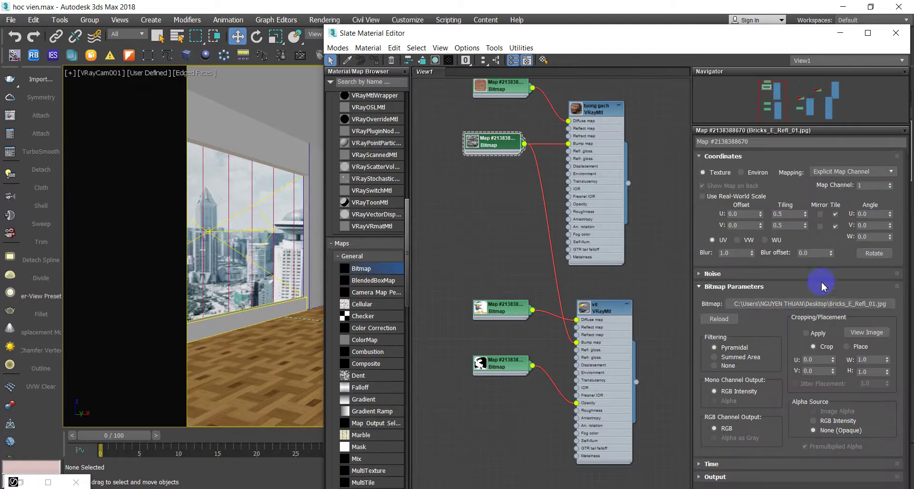
pyautogui.click(807, 305)
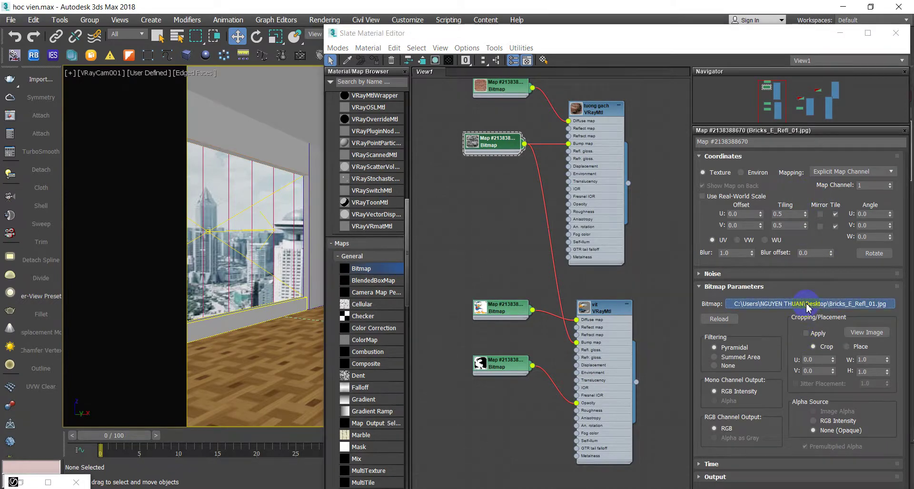
pyautogui.click(898, 36)
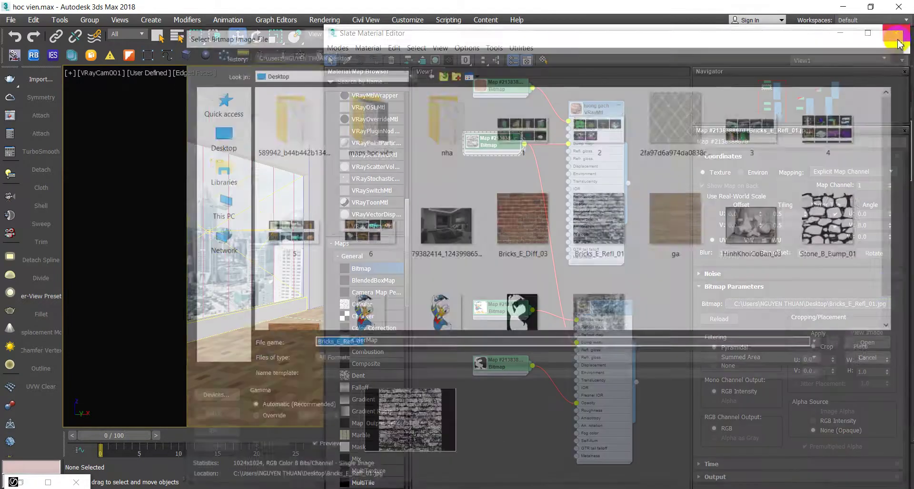
pyautogui.click(785, 215)
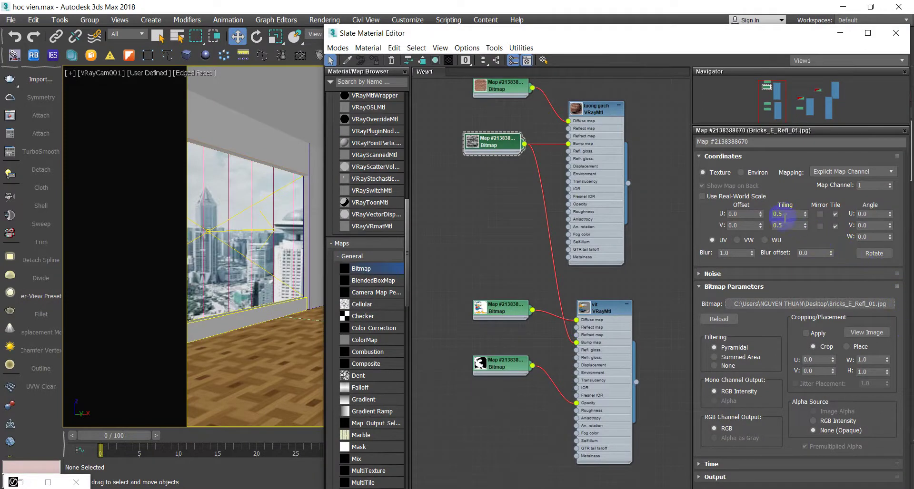
pyautogui.click(790, 225)
# - Shift-drag a copy of the brick bump bitmap node toward the vit material
pyautogui.click(491, 153)
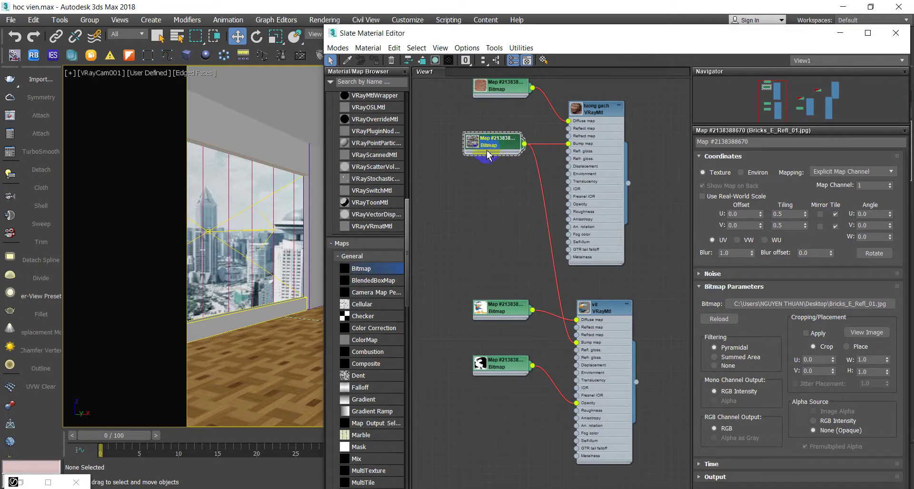
pyautogui.rightClick(495, 142)
pyautogui.click(477, 153)
pyautogui.keyDown('shift'); pyautogui.moveTo(483, 149); pyautogui.dragTo(578, 342); pyautogui.keyUp('shift')
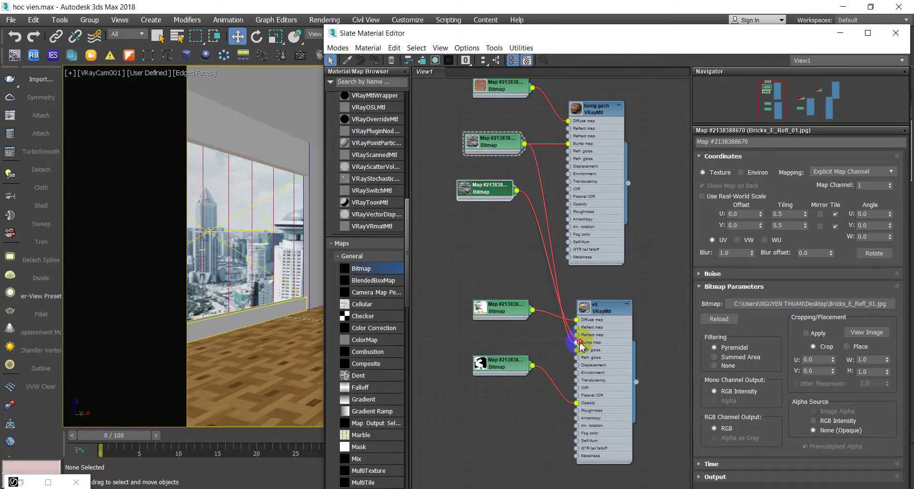
# - Wire the bitmap copy into vit's Bump input and park it beside vit's other maps
pyautogui.click(490, 202)
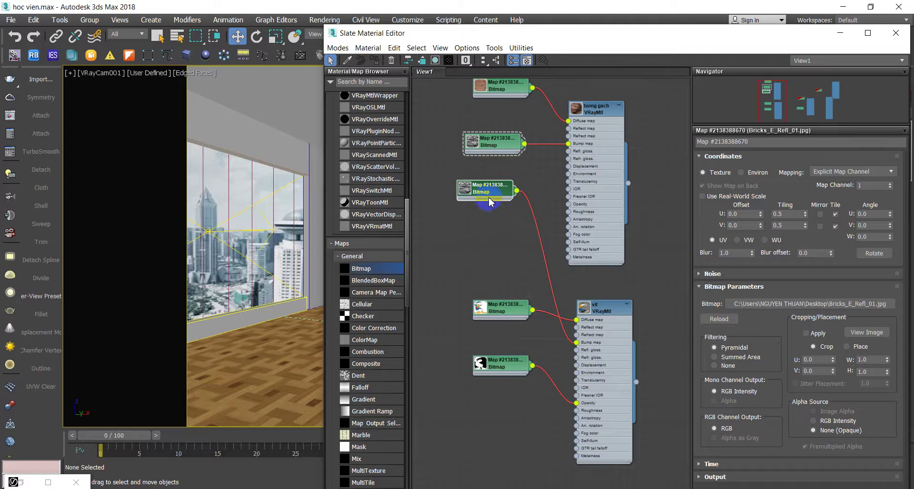
pyautogui.click(790, 214)
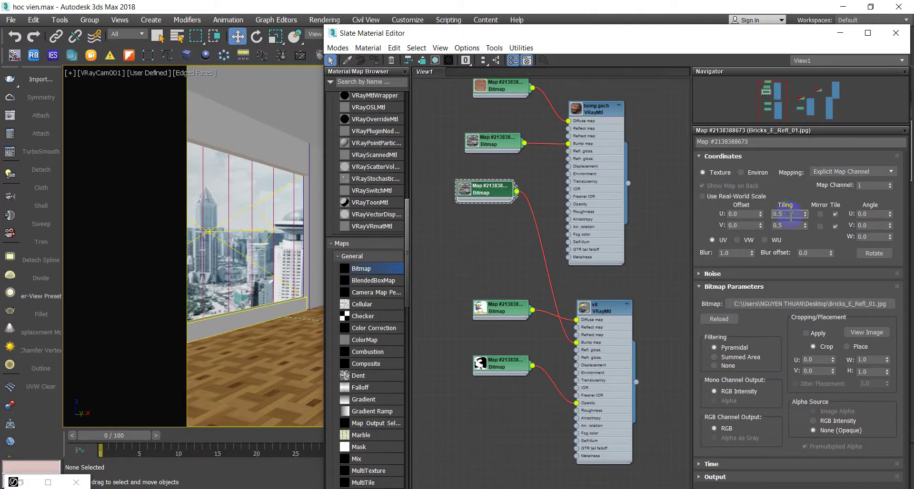
pyautogui.moveTo(479, 192); pyautogui.dragTo(495, 335)
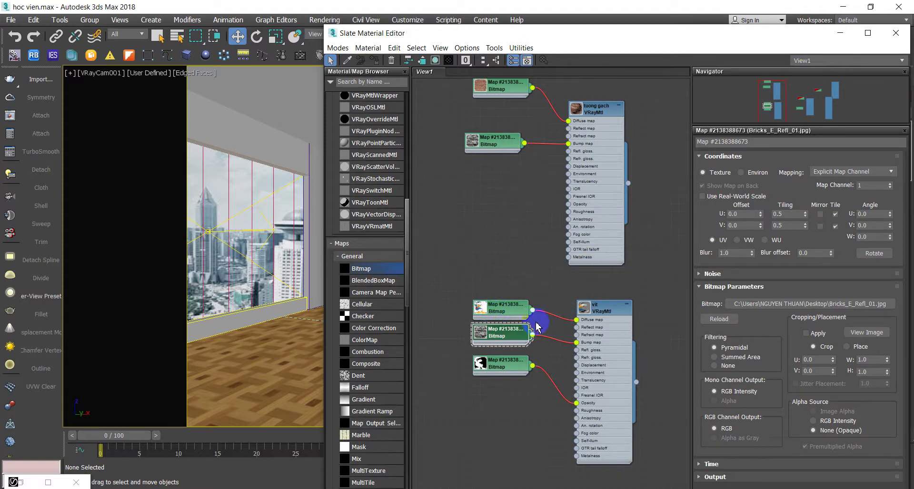
pyautogui.click(834, 32)
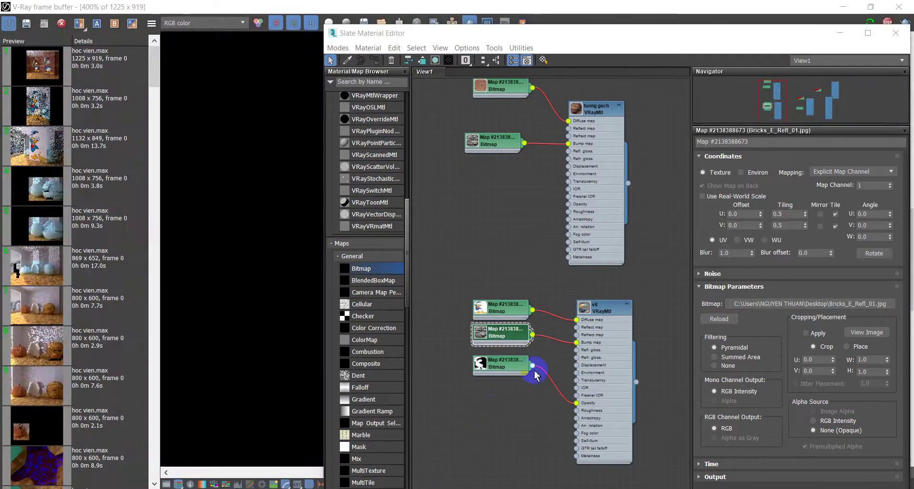
# - Zoom the V-Ray render out to 200%, then return to the scene and select the Donald plane
pyautogui.click(839, 32)
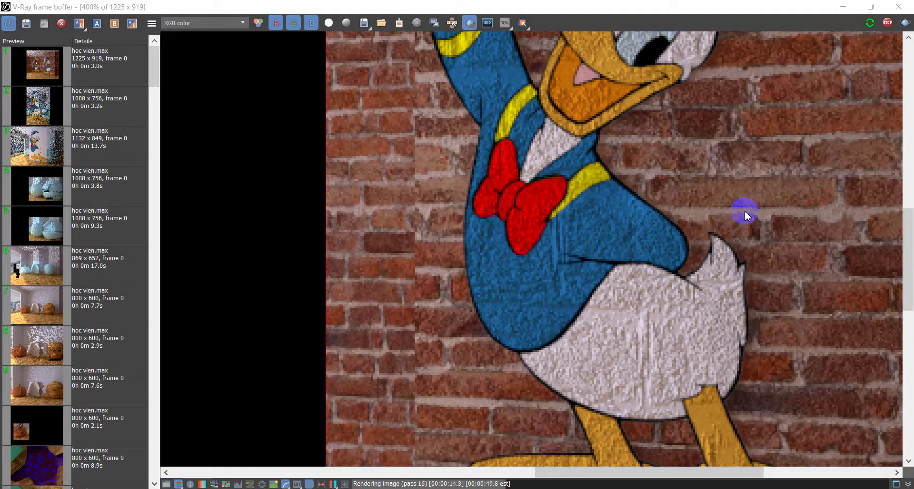
pyautogui.scroll(-1, 745, 215)
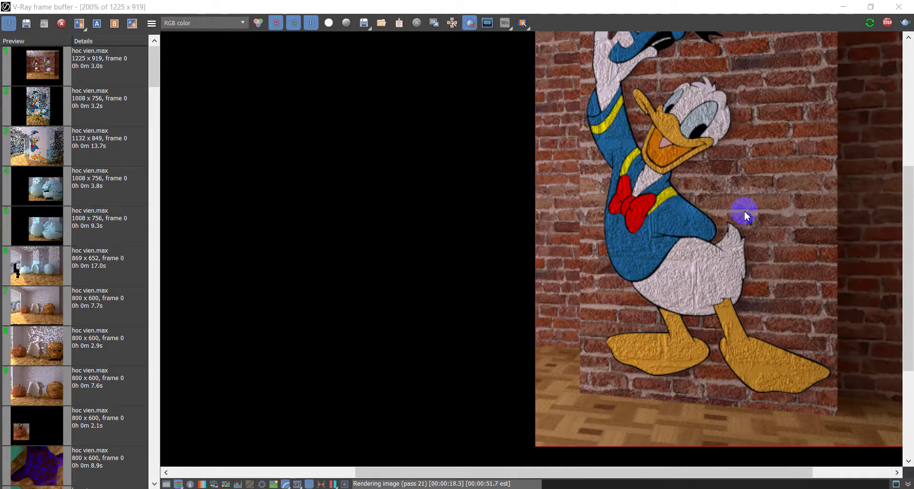
pyautogui.hotkey('alt', 'Tab')
pyautogui.moveTo(344, 257); pyautogui.dragTo(330, 215)
pyautogui.click(608, 373)
# - Turn on Show Shaded Material in Viewport for vit so Donald appears on the plane
pyautogui.click(609, 232)
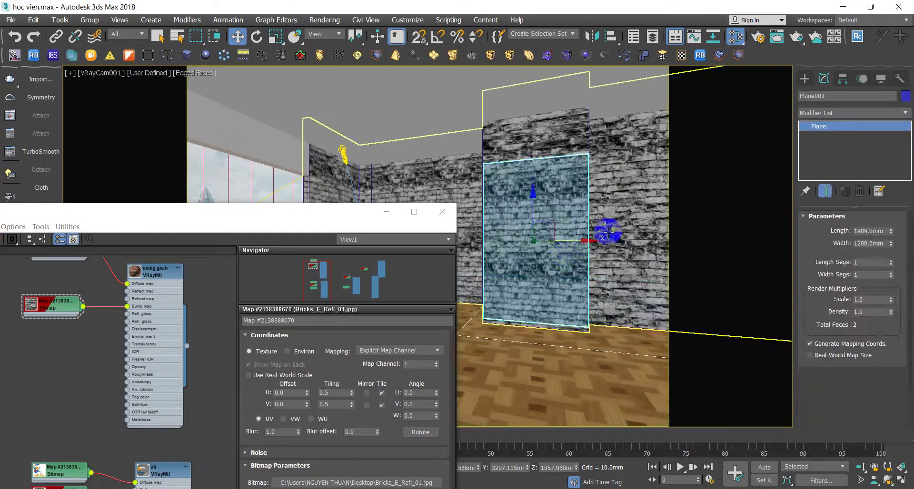
pyautogui.keyDown('ctrl'); pyautogui.click(609, 232); pyautogui.keyUp('ctrl')
pyautogui.moveTo(126, 404); pyautogui.dragTo(127, 302, button='middle')
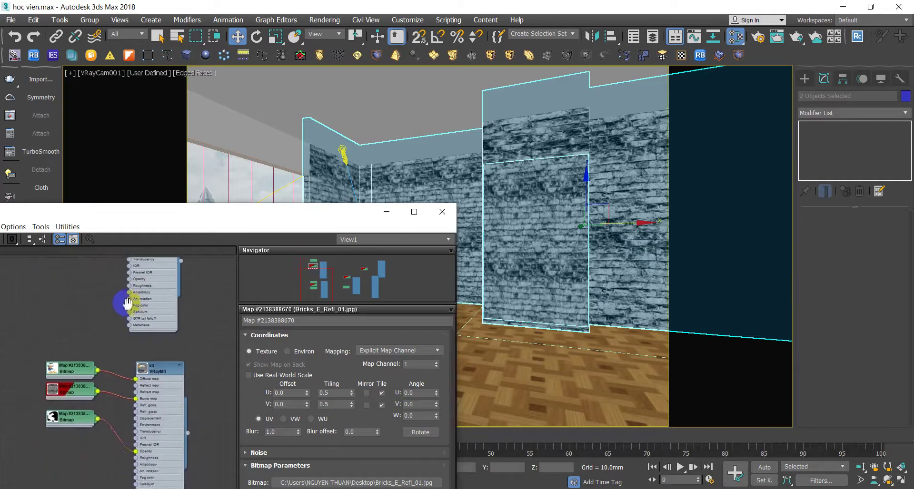
pyautogui.scroll(-1, 127, 302)
pyautogui.click(149, 364)
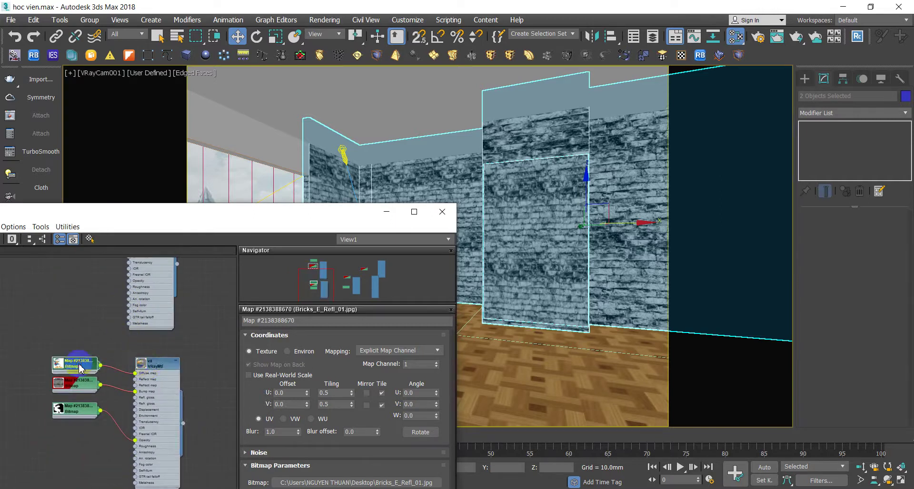
pyautogui.moveTo(70, 217); pyautogui.dragTo(160, 209)
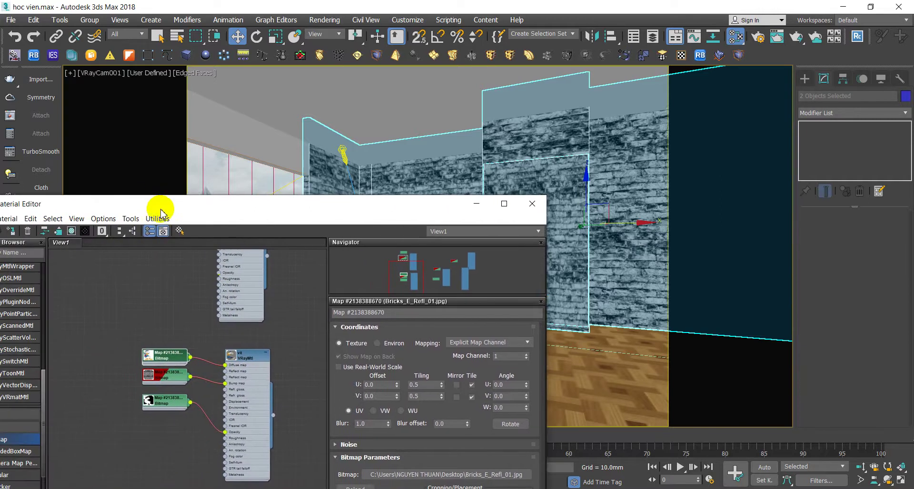
pyautogui.click(73, 231)
pyautogui.moveTo(377, 209); pyautogui.dragTo(279, 215)
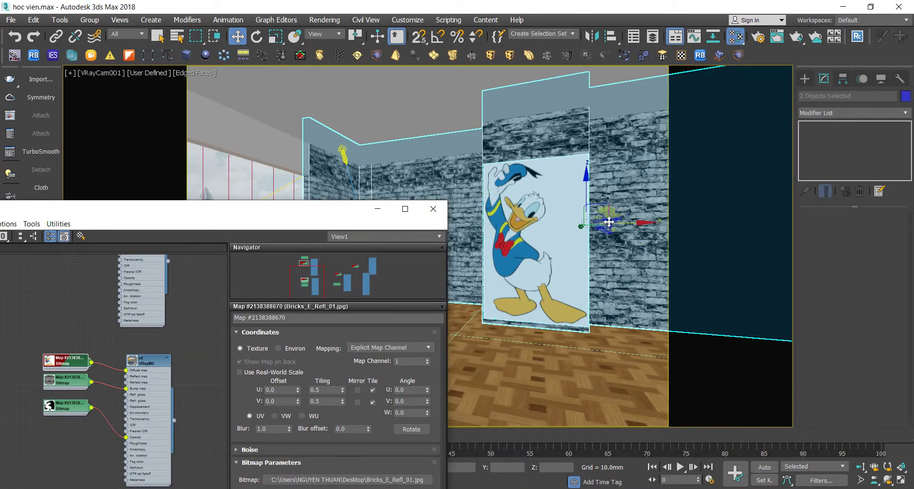
# - Select the Donald plane together with the brick wall
pyautogui.click(548, 212)
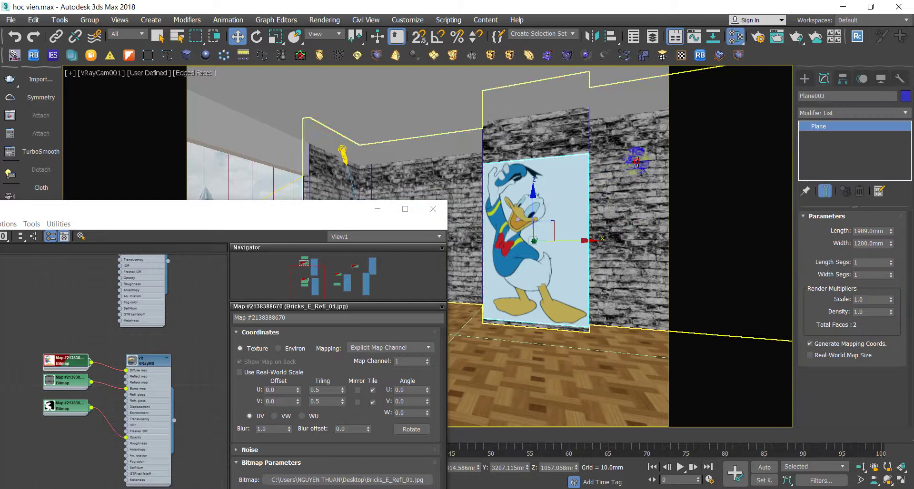
pyautogui.click(636, 163)
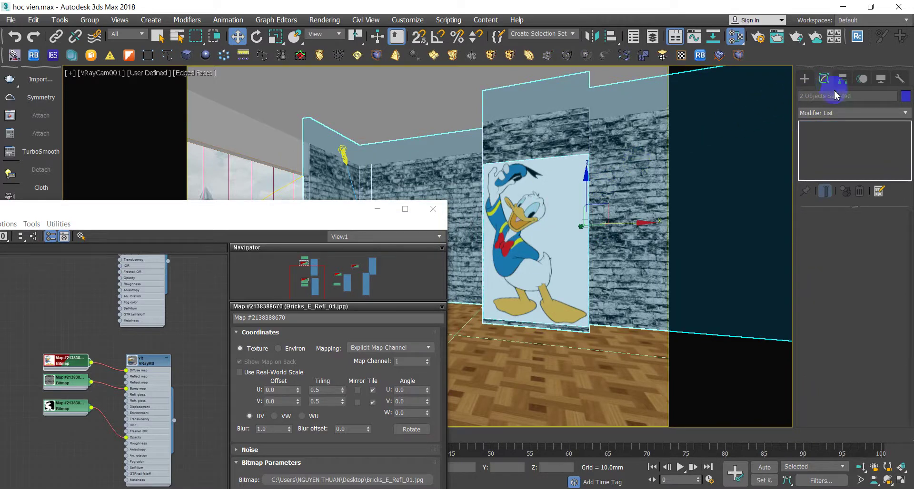
pyautogui.click(824, 113)
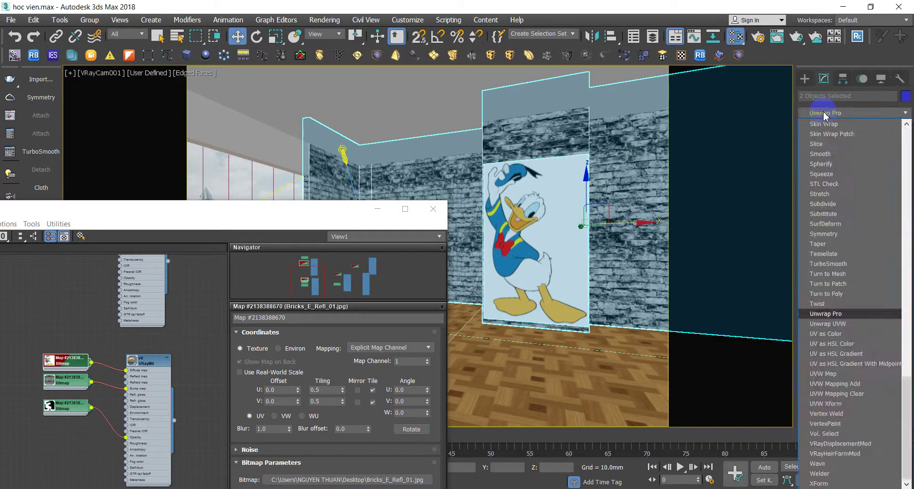
# - Add a UVW Map modifier to the selected plane and brick wall
pyautogui.click(823, 375)
pyautogui.click(725, 205)
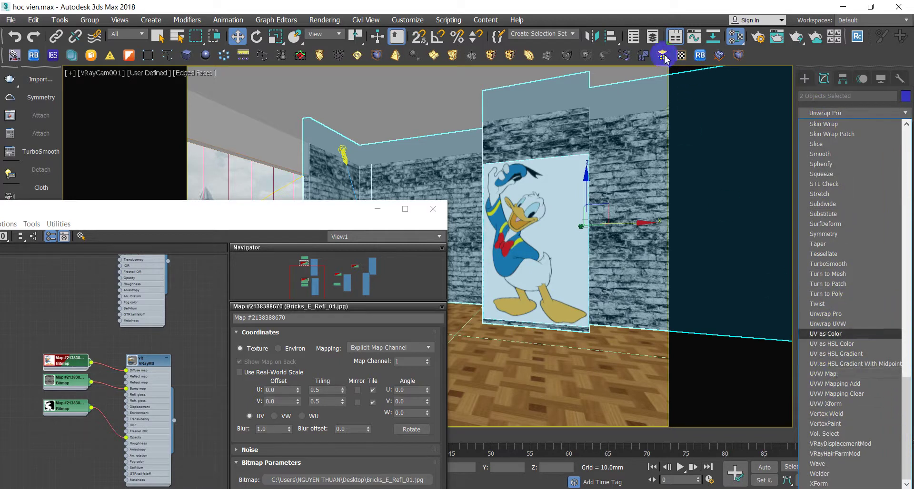
pyautogui.click(576, 98)
pyautogui.click(660, 56)
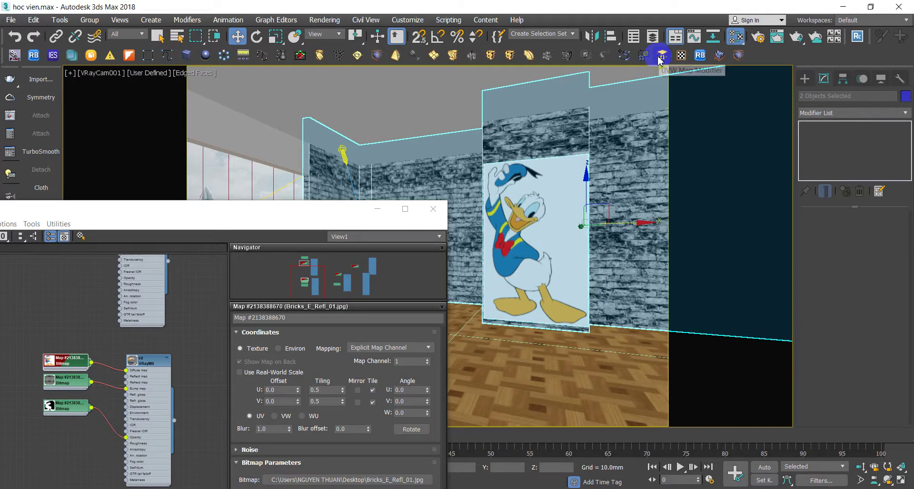
pyautogui.click(662, 56)
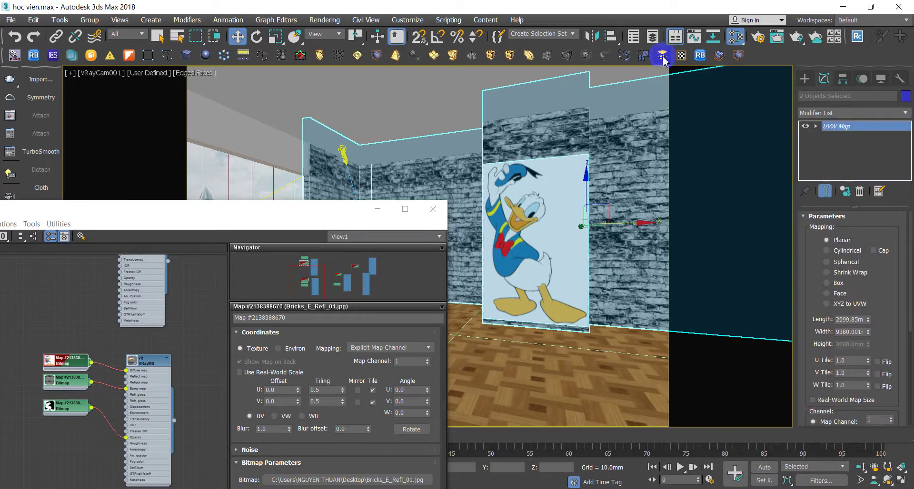
# - Set the UVW Map to Box with Length 1989, Width 1989 and Height 1200 mm
pyautogui.click(838, 284)
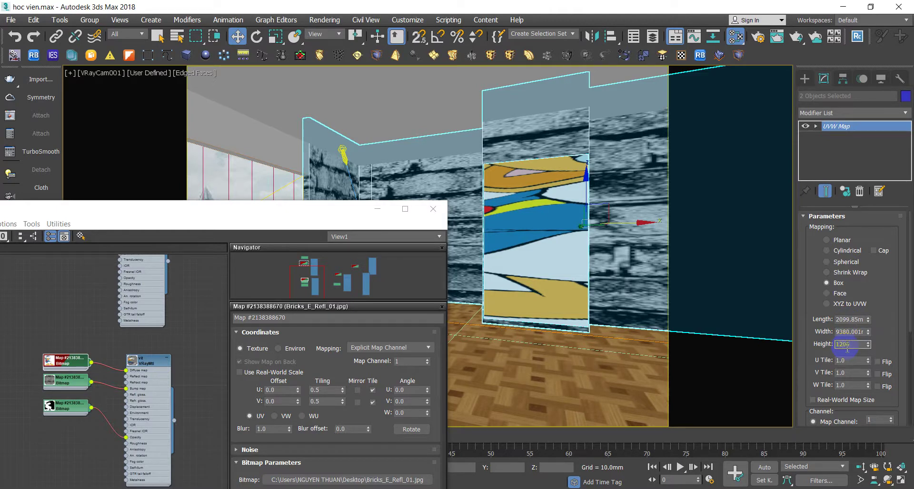
pyautogui.click(849, 319)
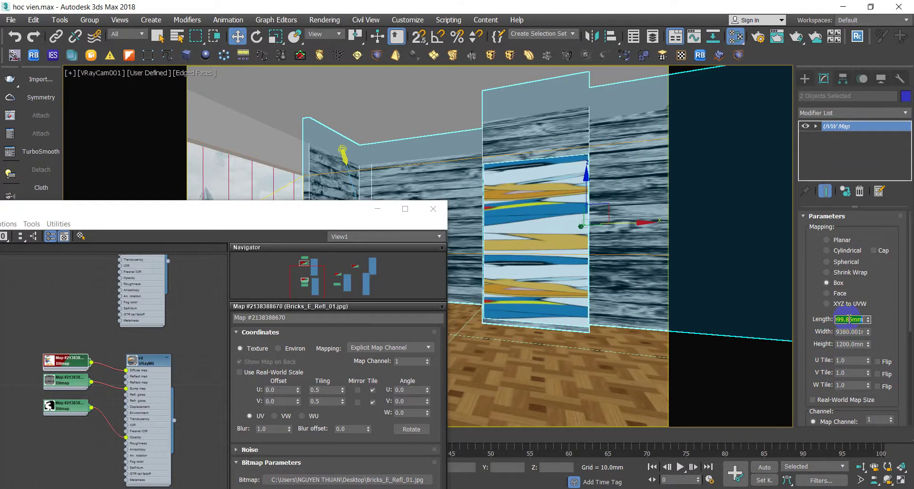
pyautogui.press('Tab')
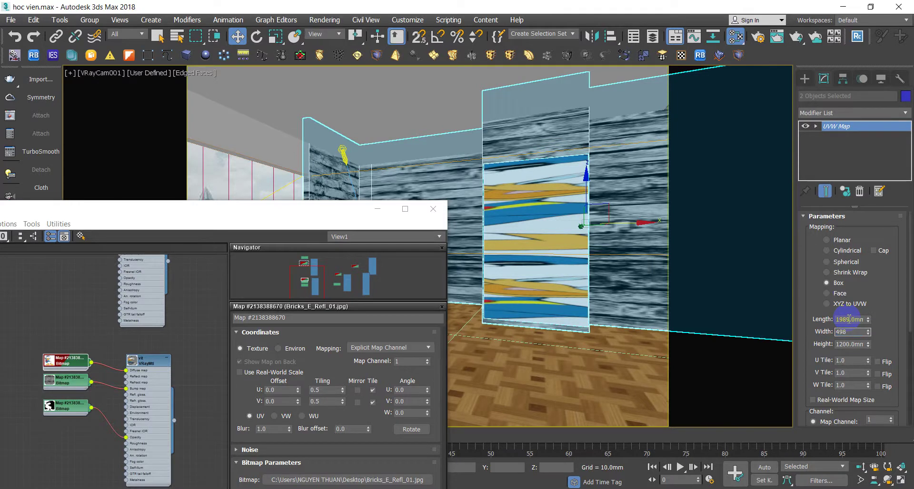
pyautogui.click(849, 343)
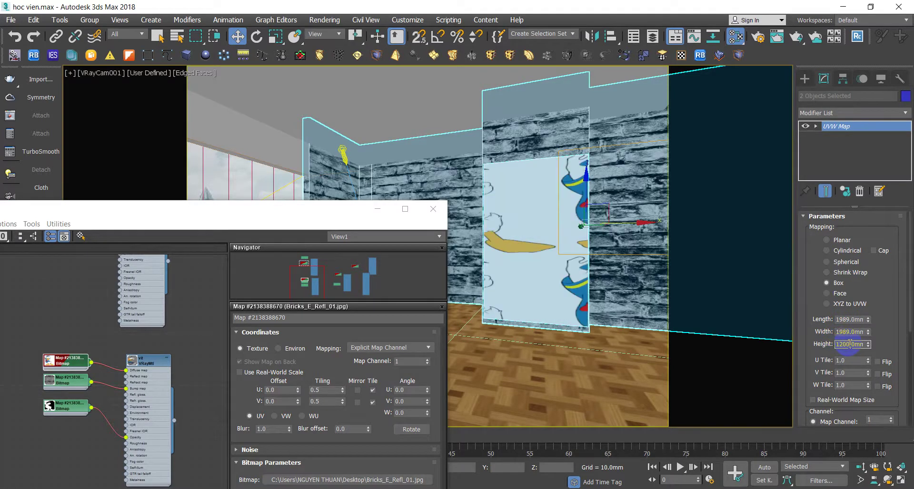
pyautogui.click(820, 136)
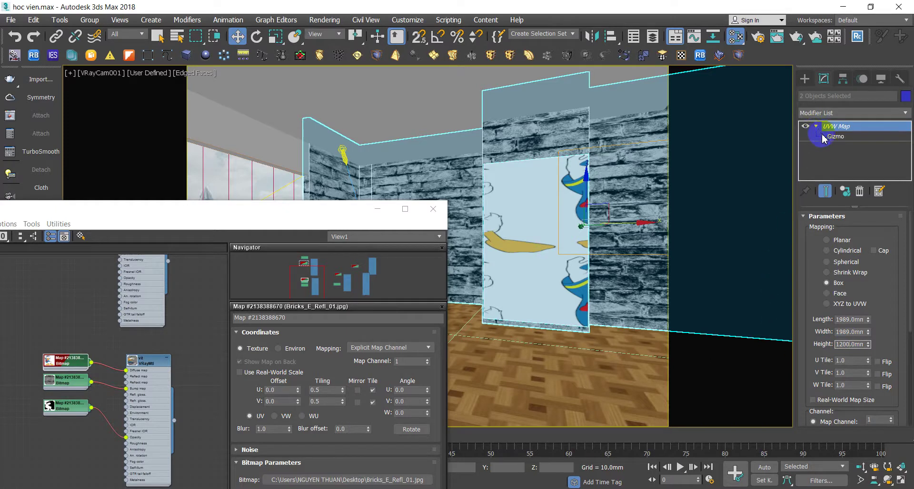
# - Edit the UVW Map gizmo, changing it to Width 1200 and Height 1989 mm
pyautogui.click(822, 138)
pyautogui.moveTo(653, 191)
pyautogui.mouseDown()
pyautogui.moveTo(551, 225)
pyautogui.moveTo(561, 227)
pyautogui.mouseUp()
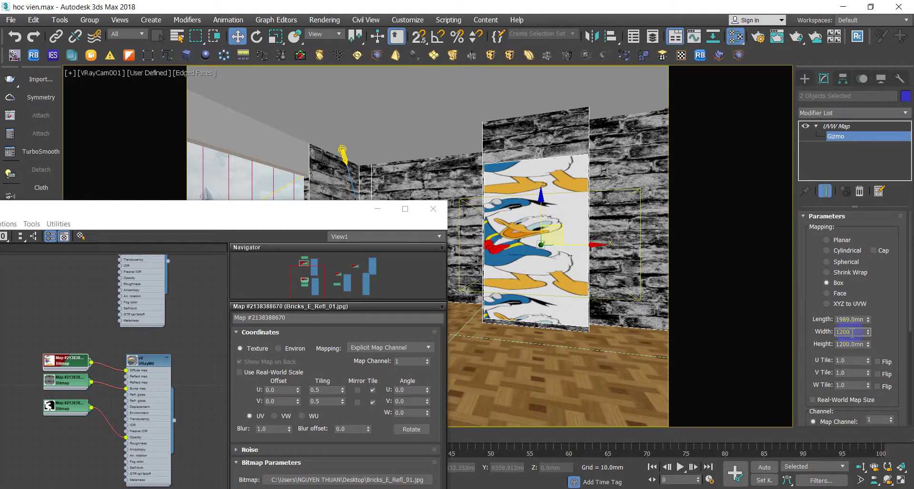
pyautogui.click(851, 343)
pyautogui.write('1989')
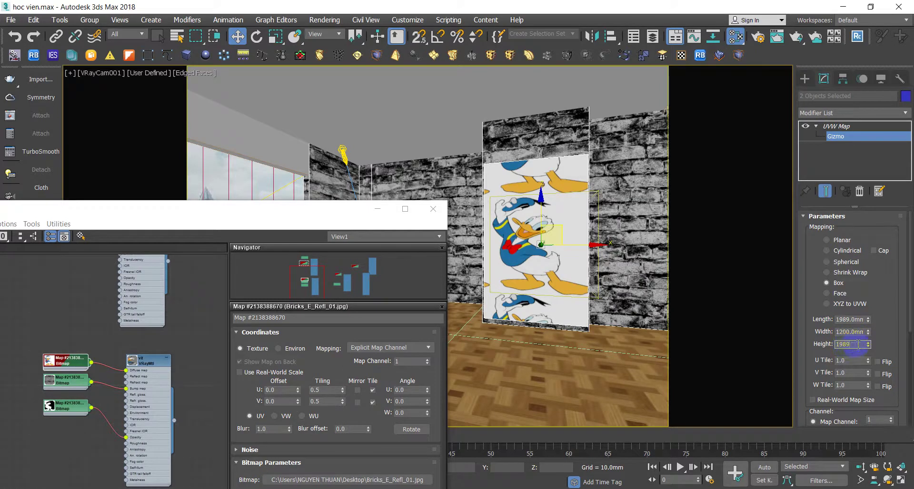
pyautogui.press('Return')
# - Nudge the gizmo in Camera and Front views so one Donald image fills the panel
pyautogui.moveTo(559, 232); pyautogui.dragTo(557, 228)
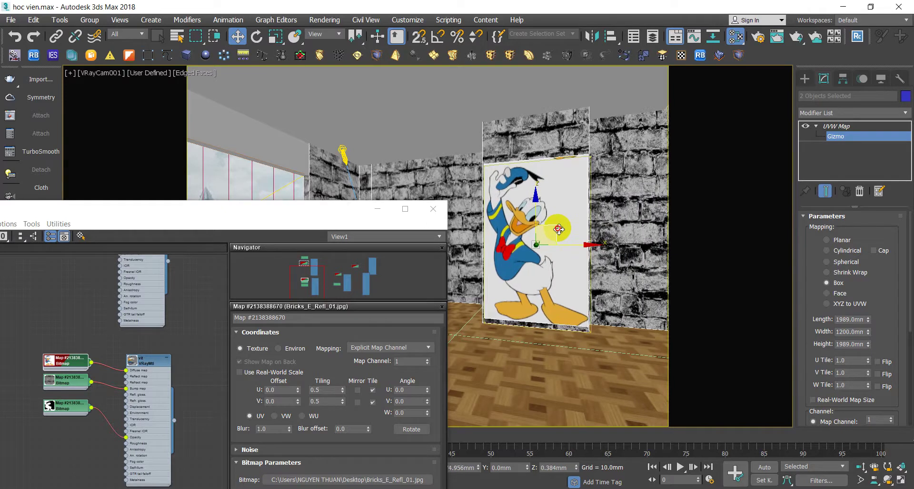
pyautogui.moveTo(556, 228); pyautogui.dragTo(556, 229)
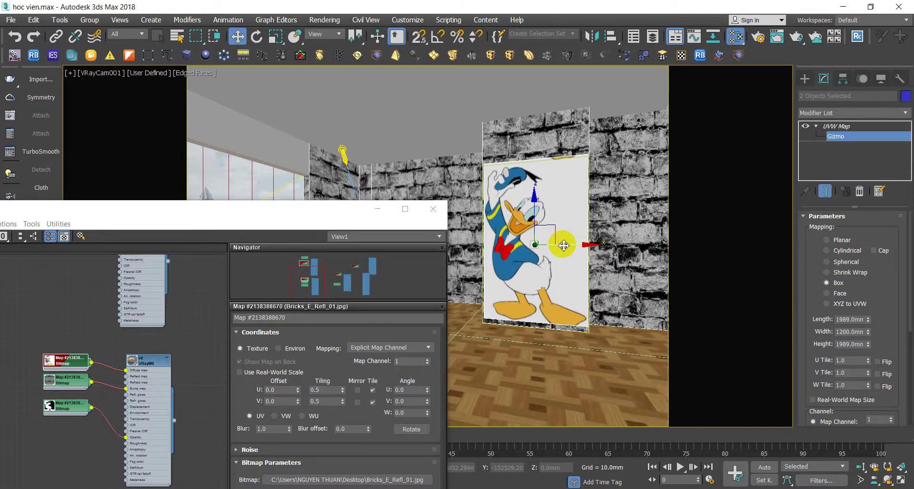
pyautogui.press('f')
pyautogui.scroll(-3, 559, 246)
pyautogui.scroll(4, 490, 247)
pyautogui.moveTo(554, 225); pyautogui.dragTo(566, 228)
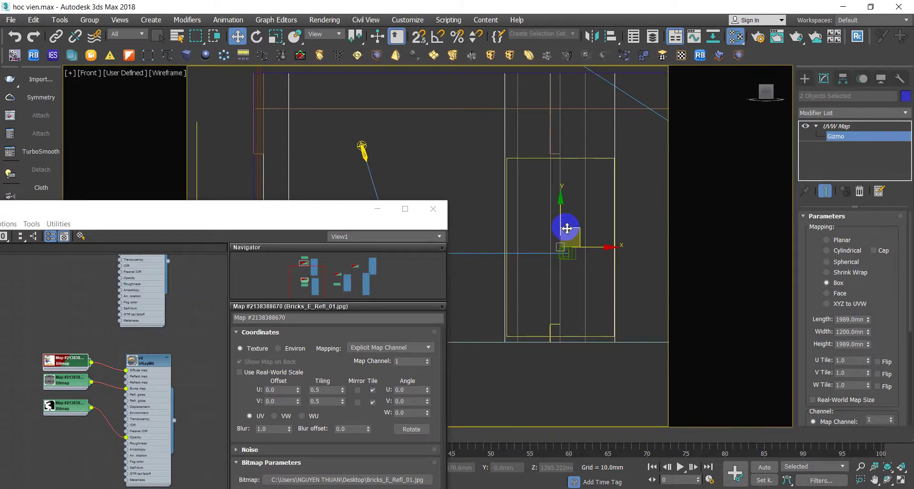
pyautogui.press('c')
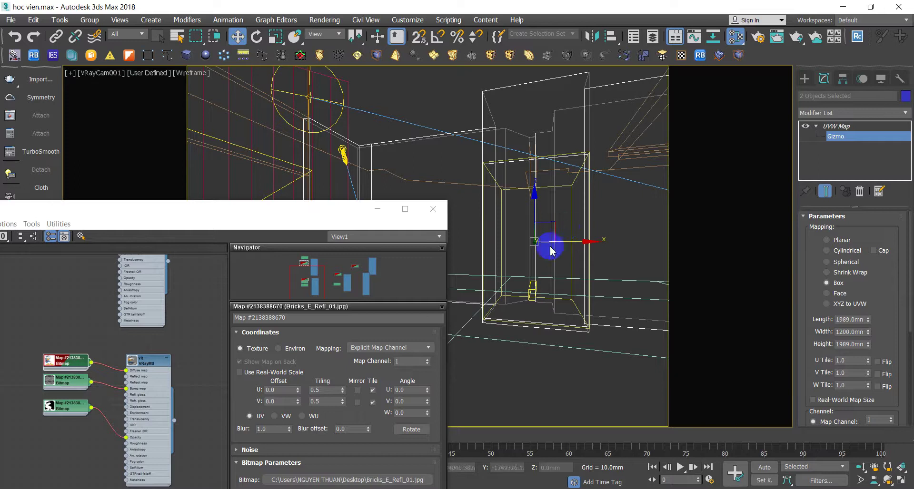
pyautogui.click(304, 479)
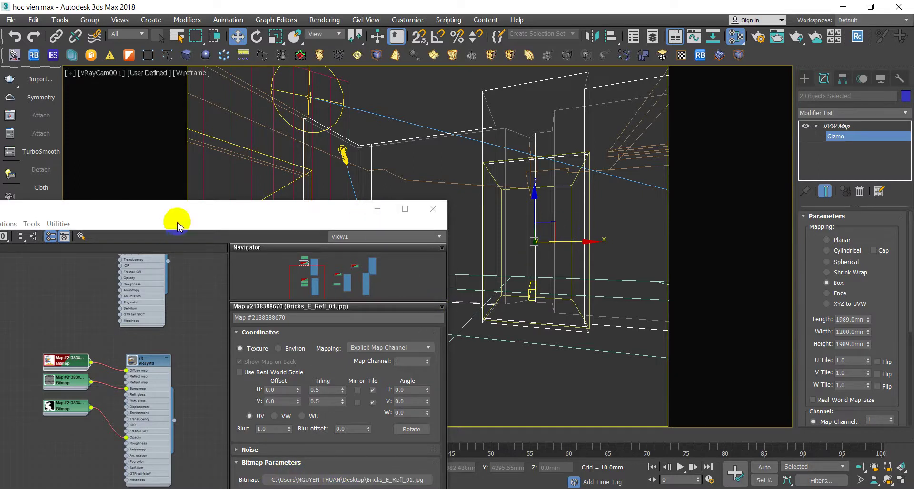
pyautogui.moveTo(181, 212); pyautogui.dragTo(426, 183)
# - Re-render the camera view in the V-Ray frame buffer
pyautogui.click(620, 183)
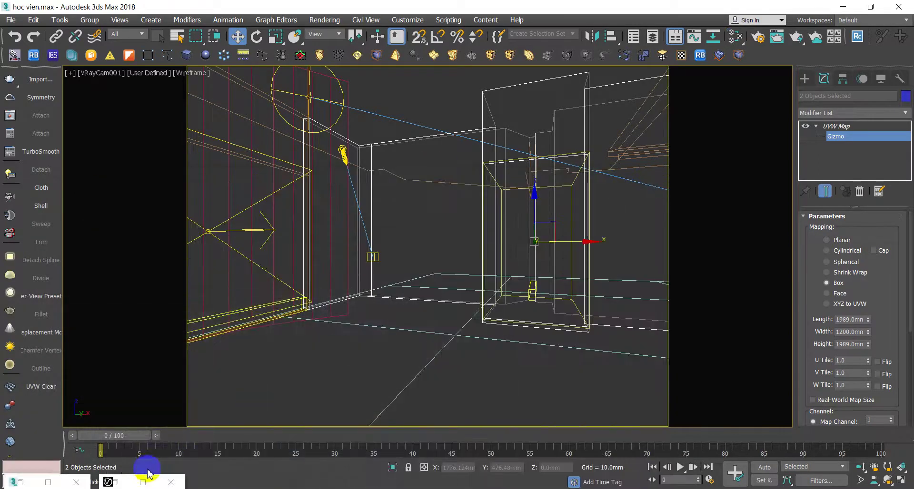
pyautogui.click(142, 483)
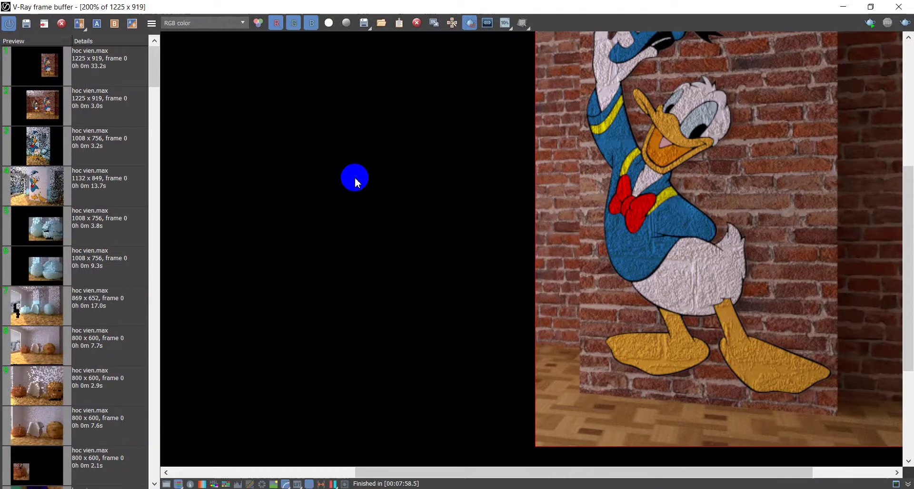
pyautogui.scroll(1, 649, 128)
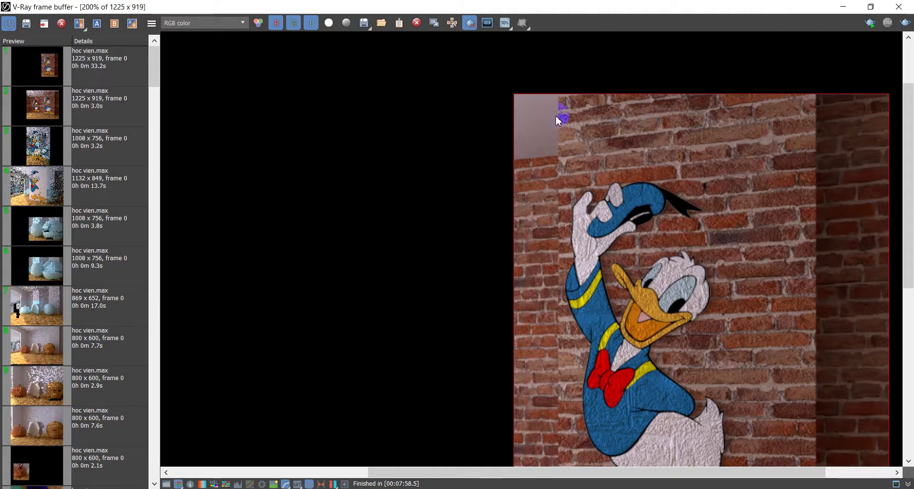
pyautogui.click(868, 26)
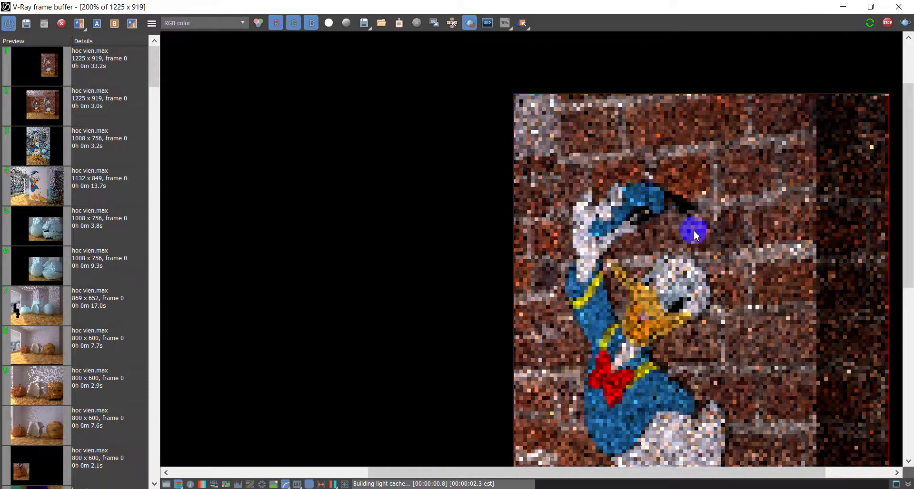
pyautogui.doubleClick(536, 7)
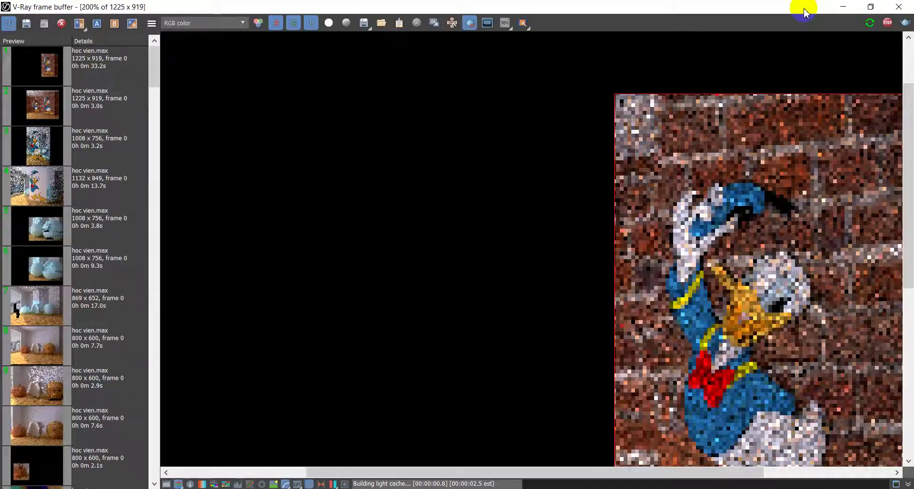
pyautogui.click(872, 6)
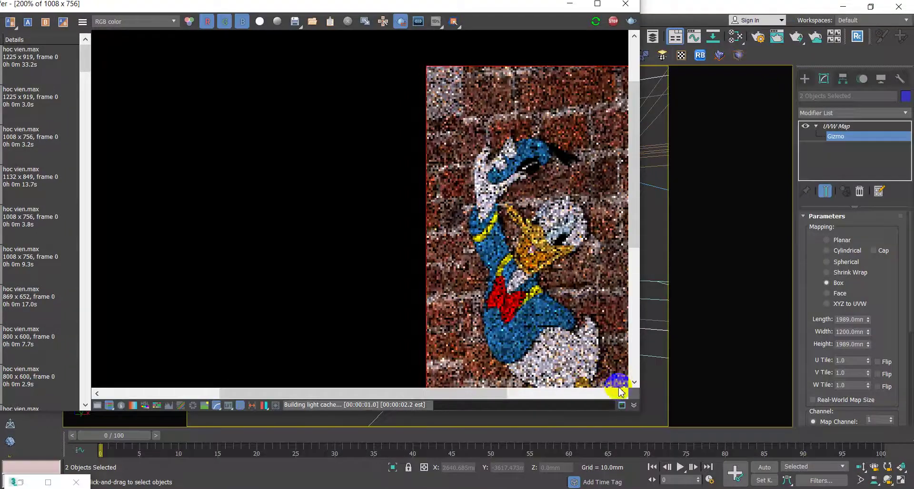
# - Resize the frame buffer window and inspect the Donald decal on the brick wall
pyautogui.click(371, 351)
pyautogui.moveTo(367, 394); pyautogui.dragTo(493, 393)
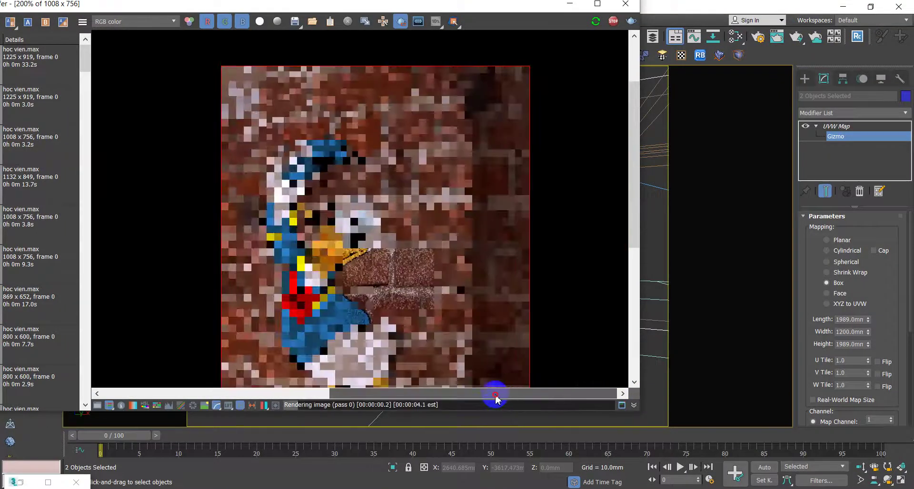
pyautogui.moveTo(641, 217); pyautogui.dragTo(632, 244)
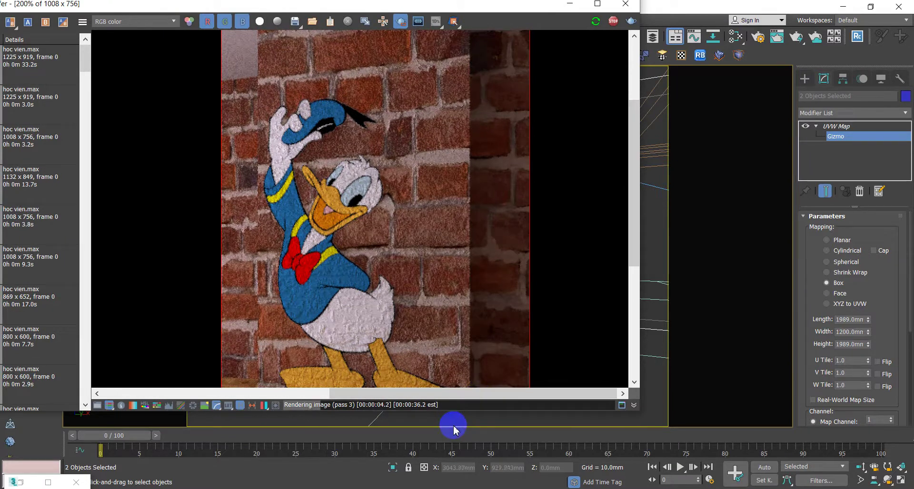
pyautogui.moveTo(470, 421); pyautogui.dragTo(484, 468)
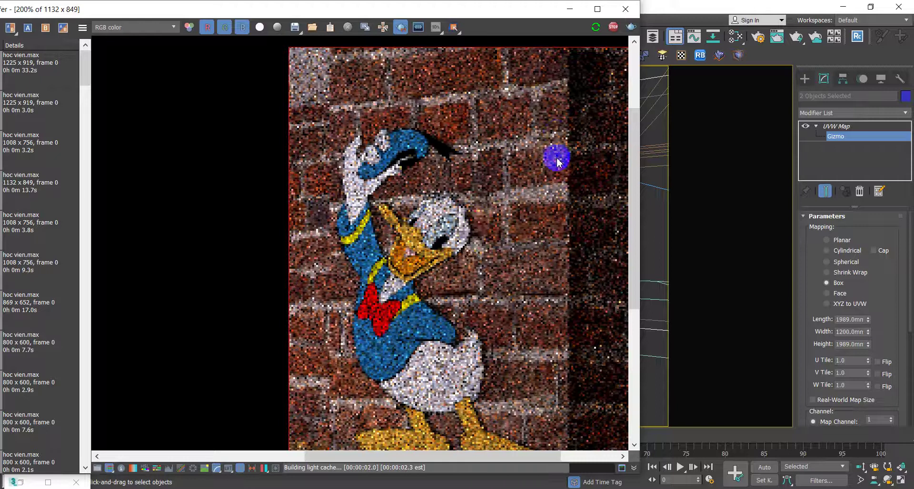
pyautogui.moveTo(629, 139); pyautogui.dragTo(635, 200)
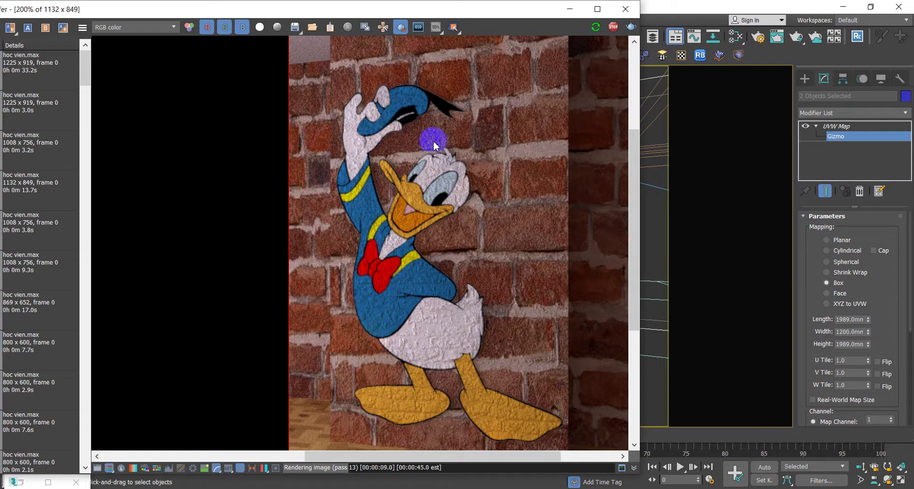
pyautogui.click(390, 275)
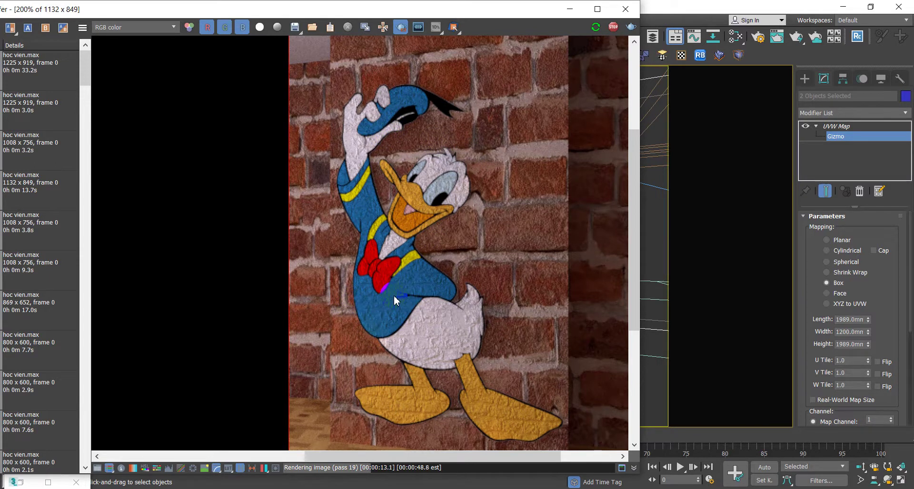